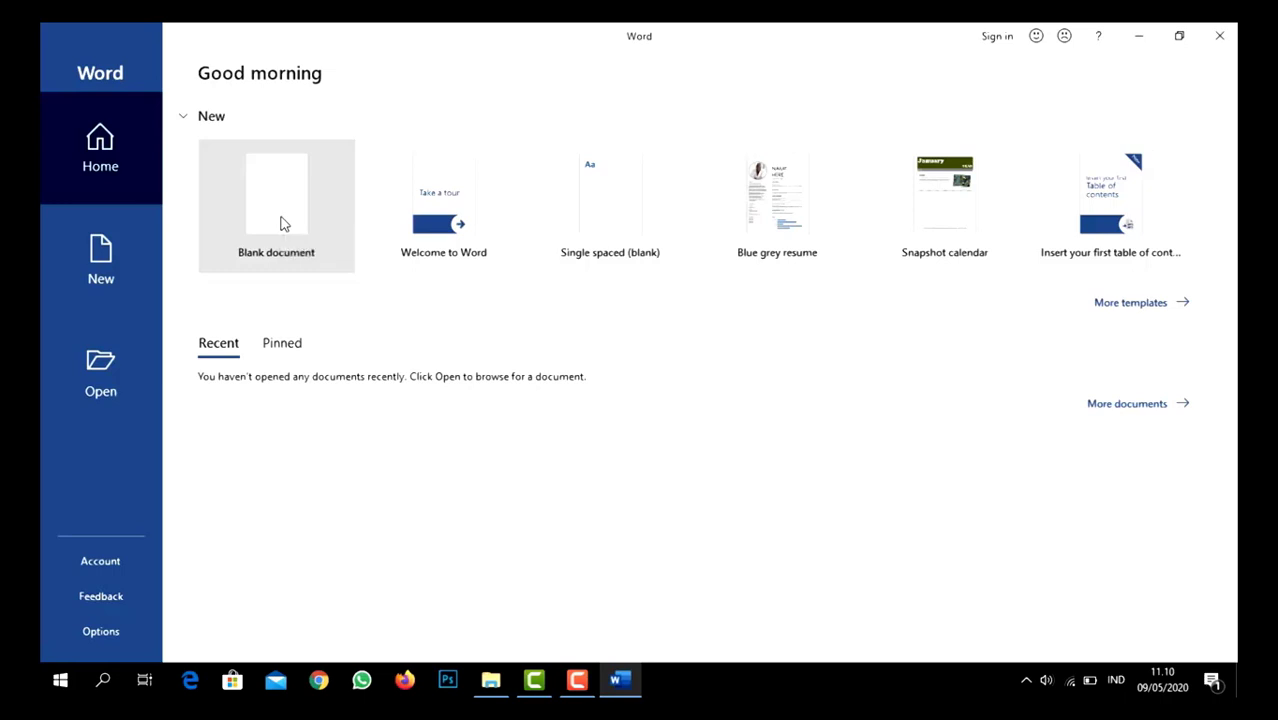
- Create a blank document and zoom in on the labelled picture of the Word interface in the photo viewer
left_click(281, 224)
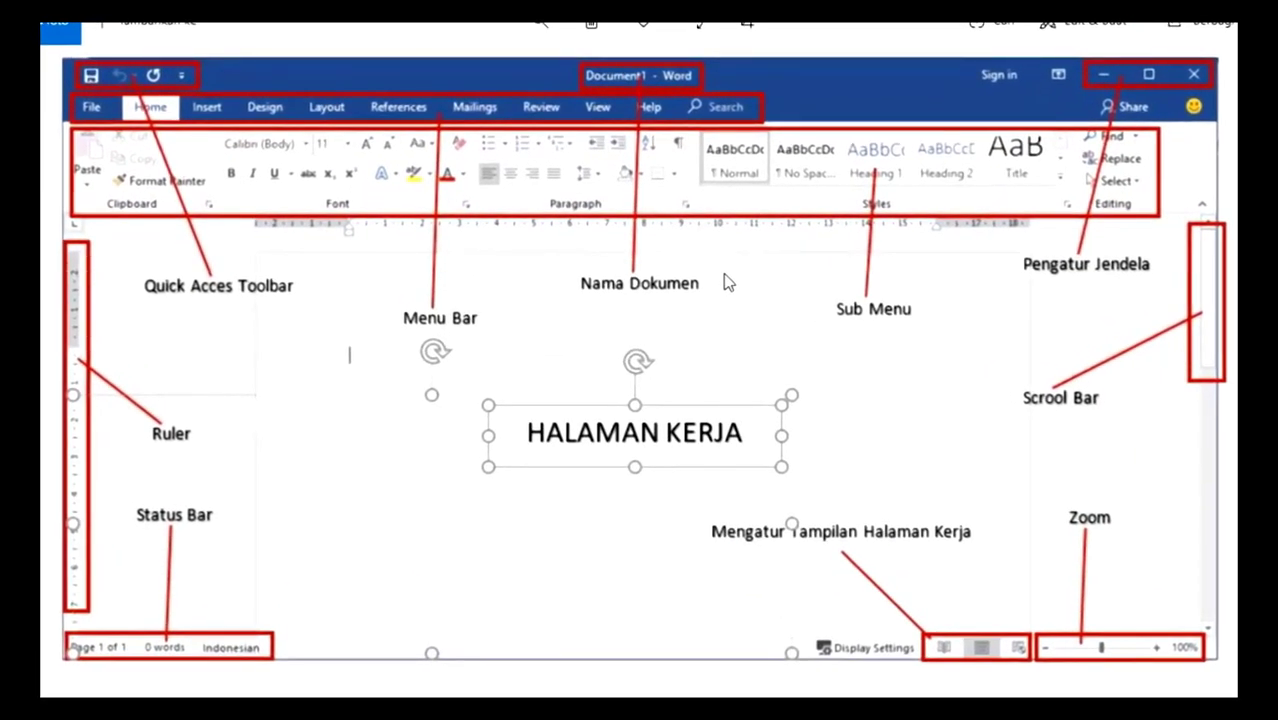
left_click(535, 40)
left_click(535, 40)
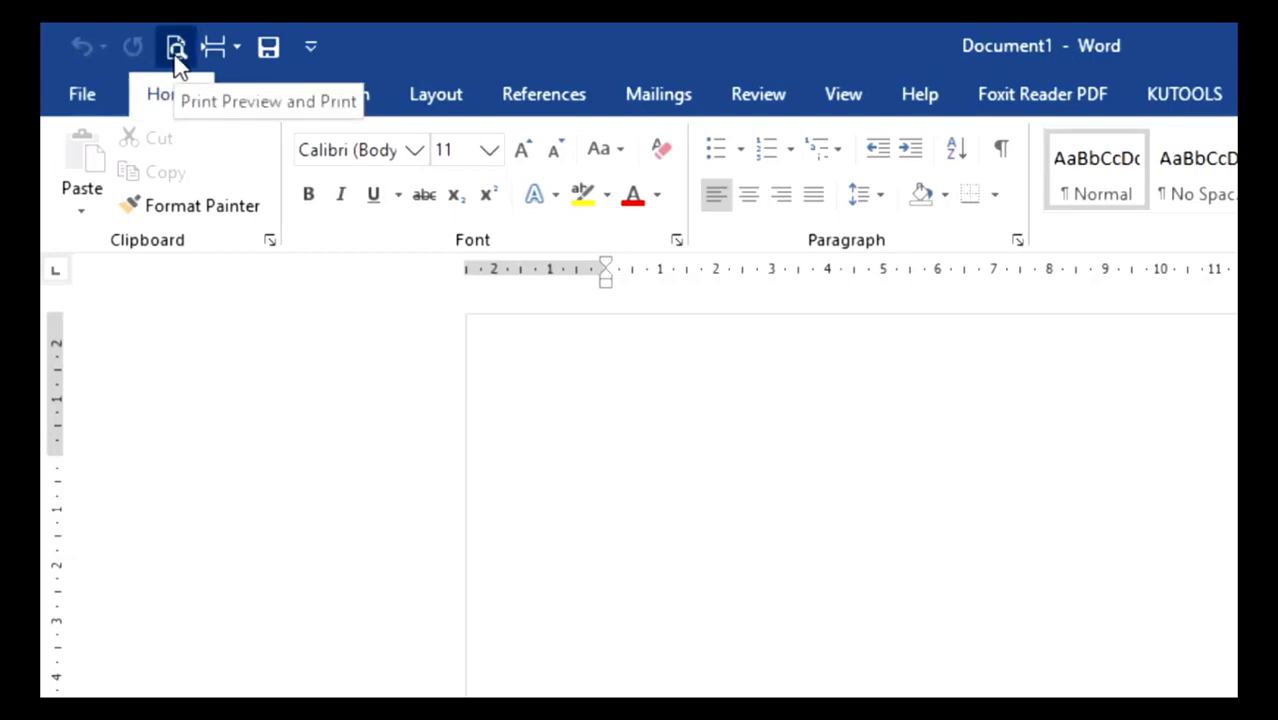
- Remove the Save command from the Quick Access Toolbar and add it back
left_click(310, 52)
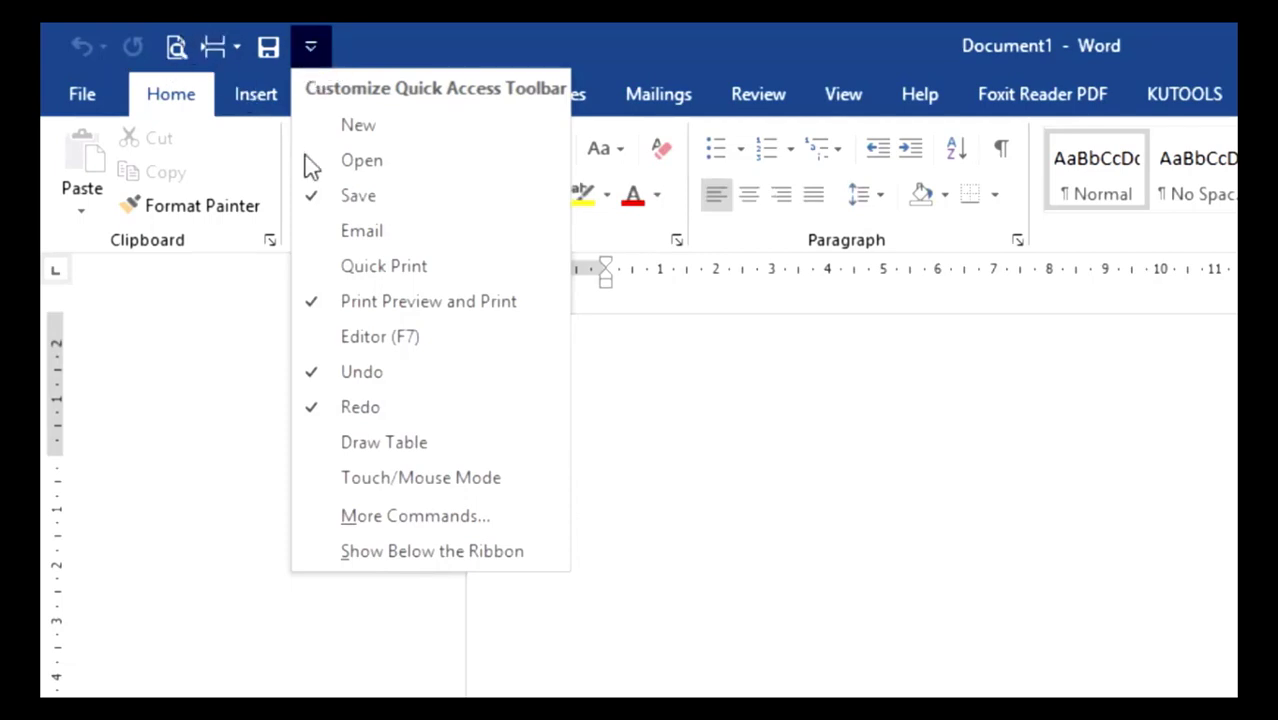
left_click(340, 205)
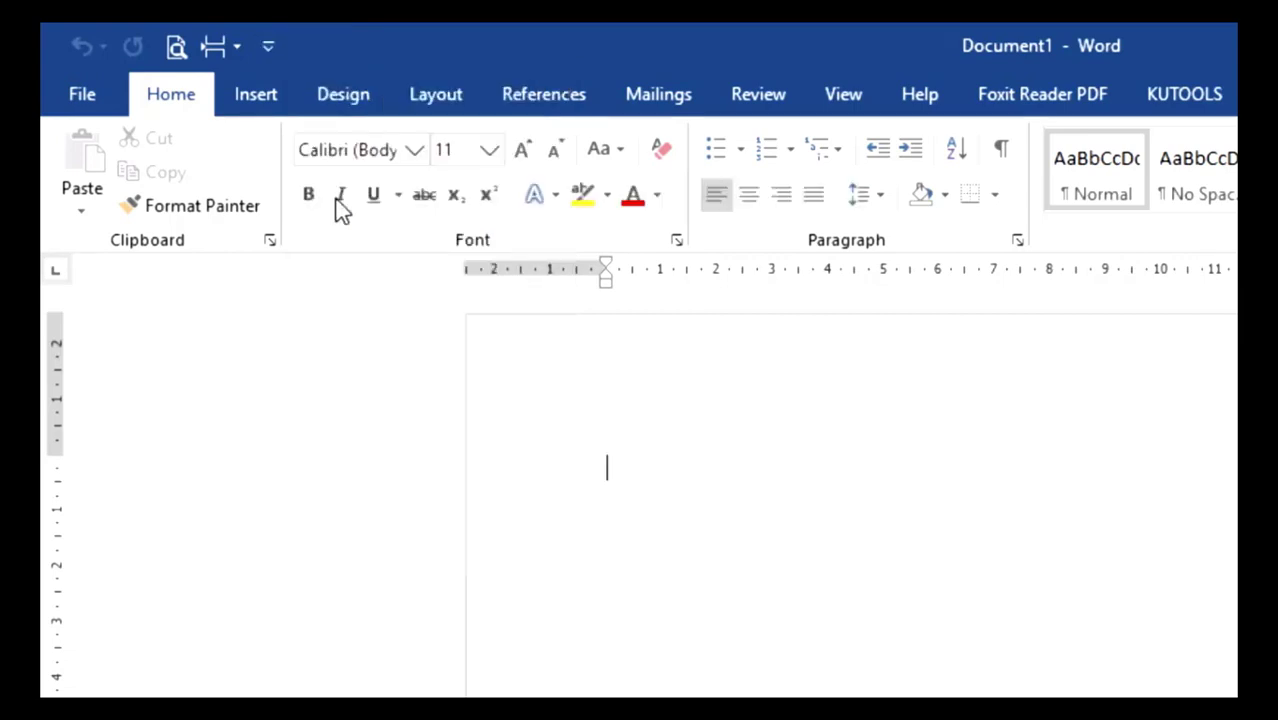
left_click(276, 50)
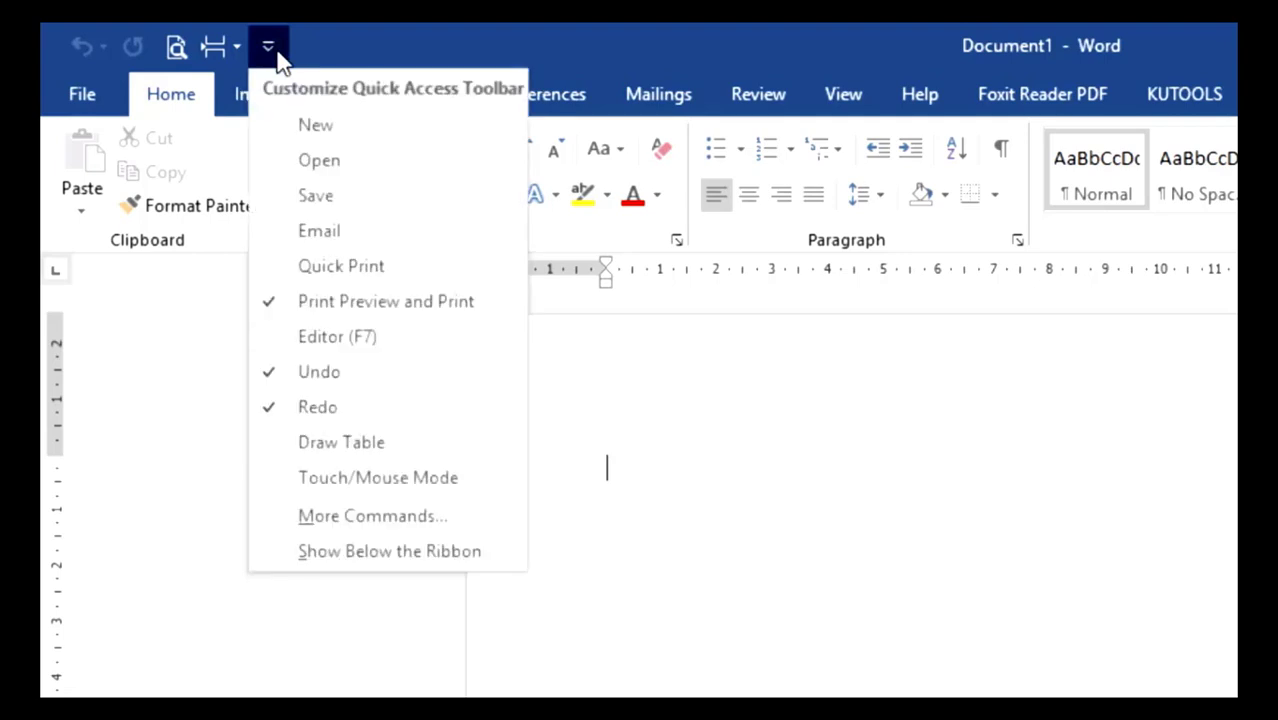
left_click(317, 199)
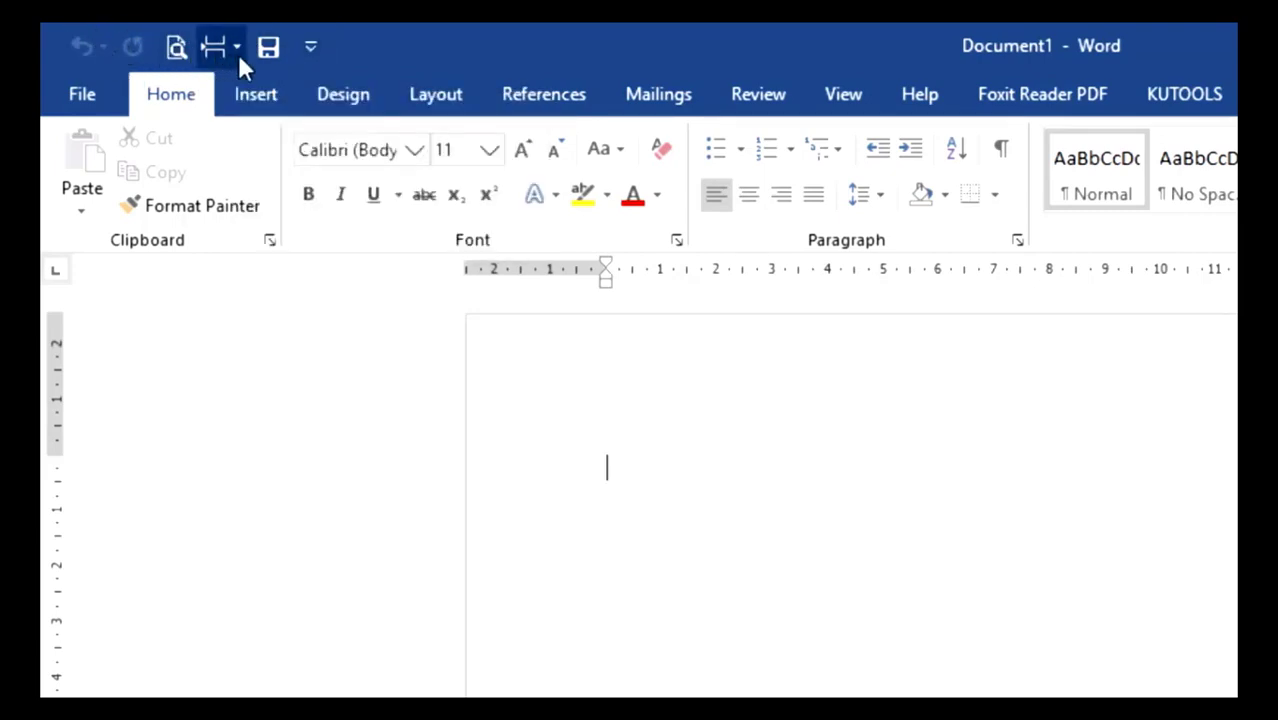
- Add the Copy command from the popular commands to the Quick Access Toolbar for all documents
left_click(318, 54)
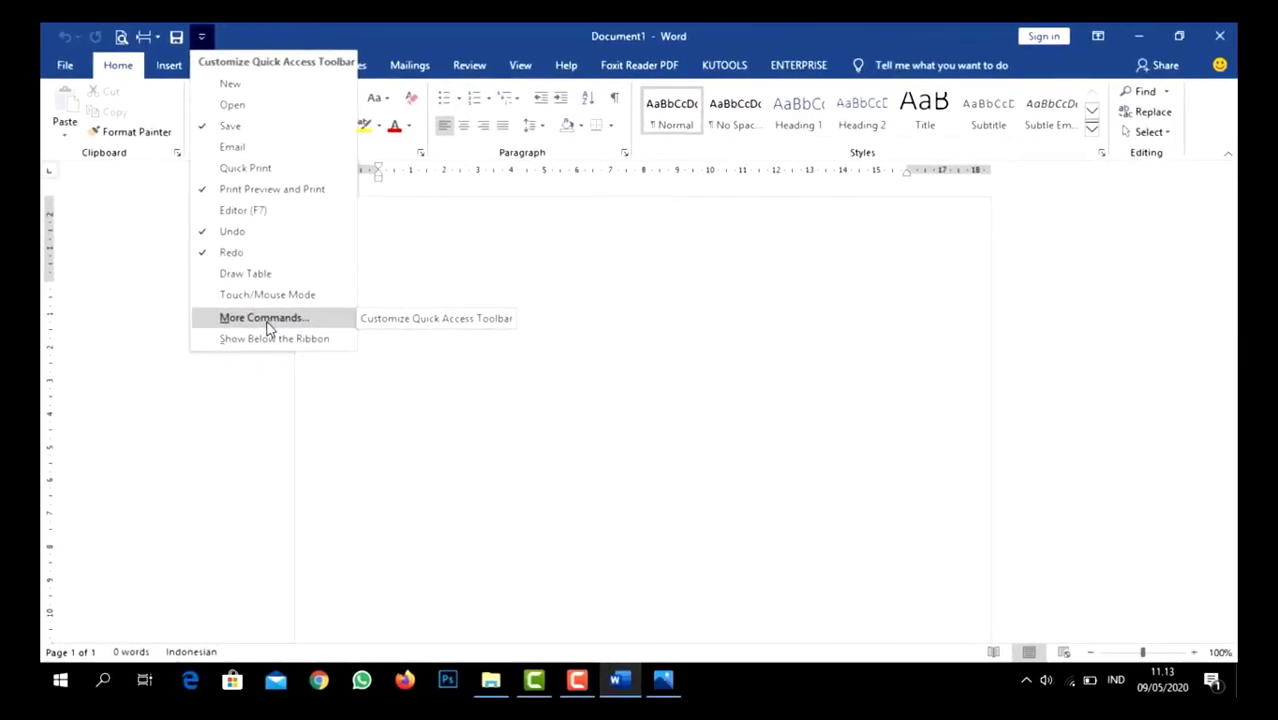
left_click(266, 322)
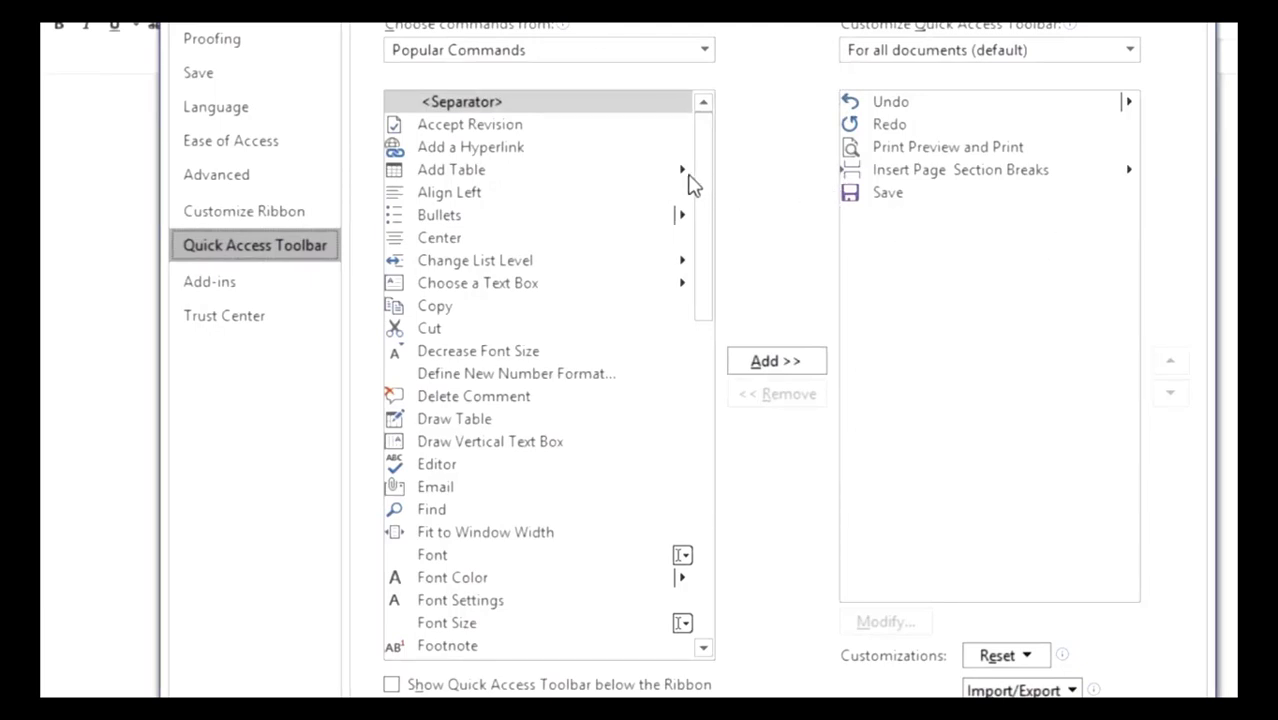
mouse_move(705, 185)
left_mouse_down()
mouse_move(727, 391)
mouse_move(712, 168)
left_mouse_up()
left_click_drag(708, 222, 718, 178)
left_click(444, 312)
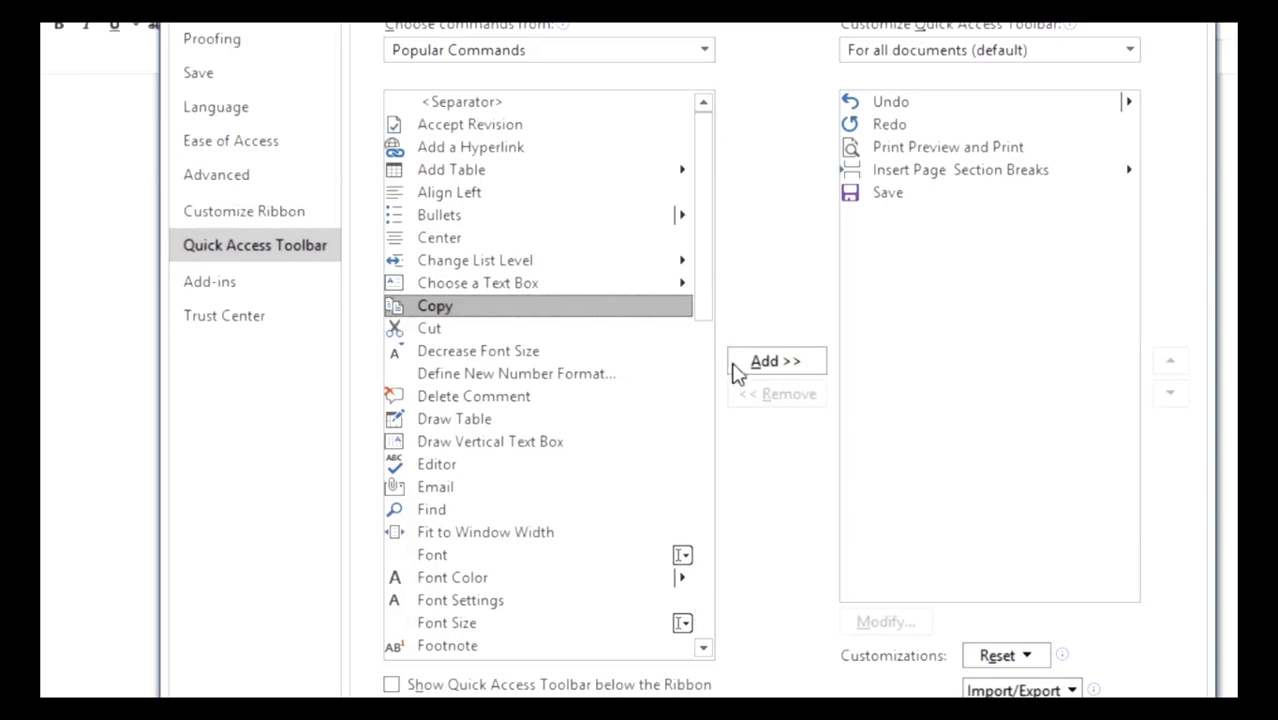
left_click(787, 365)
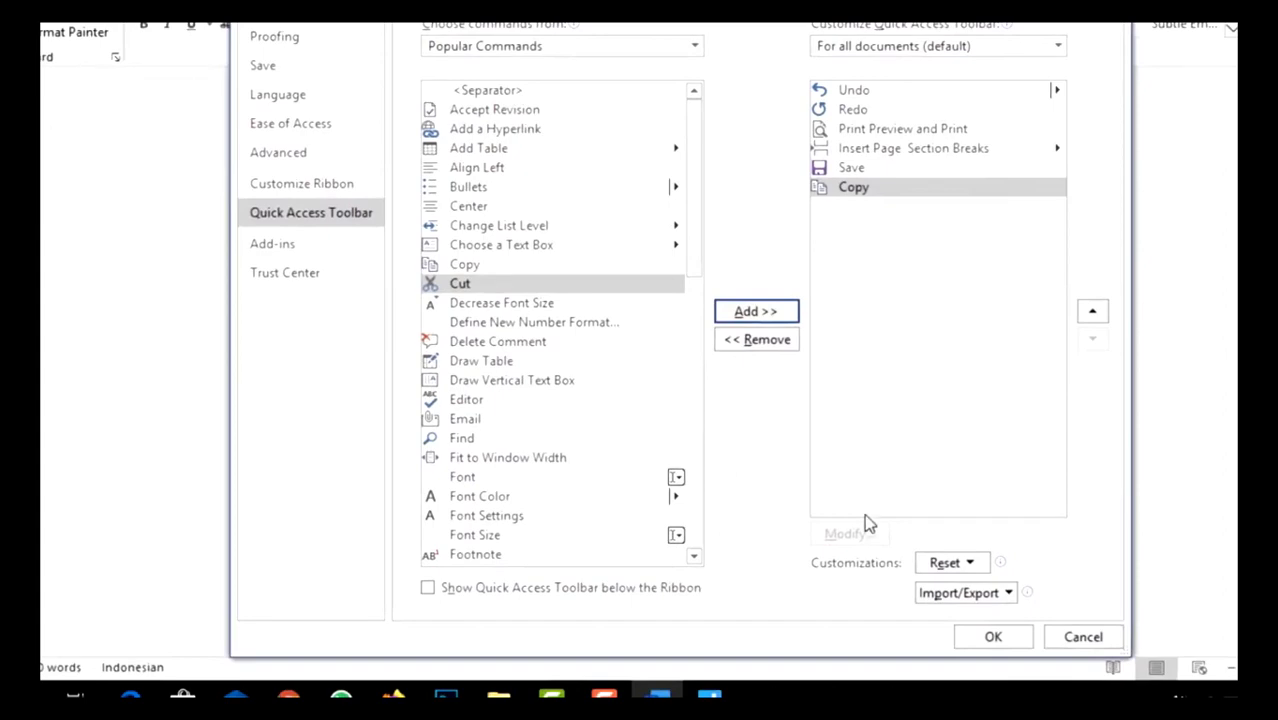
left_click(1008, 645)
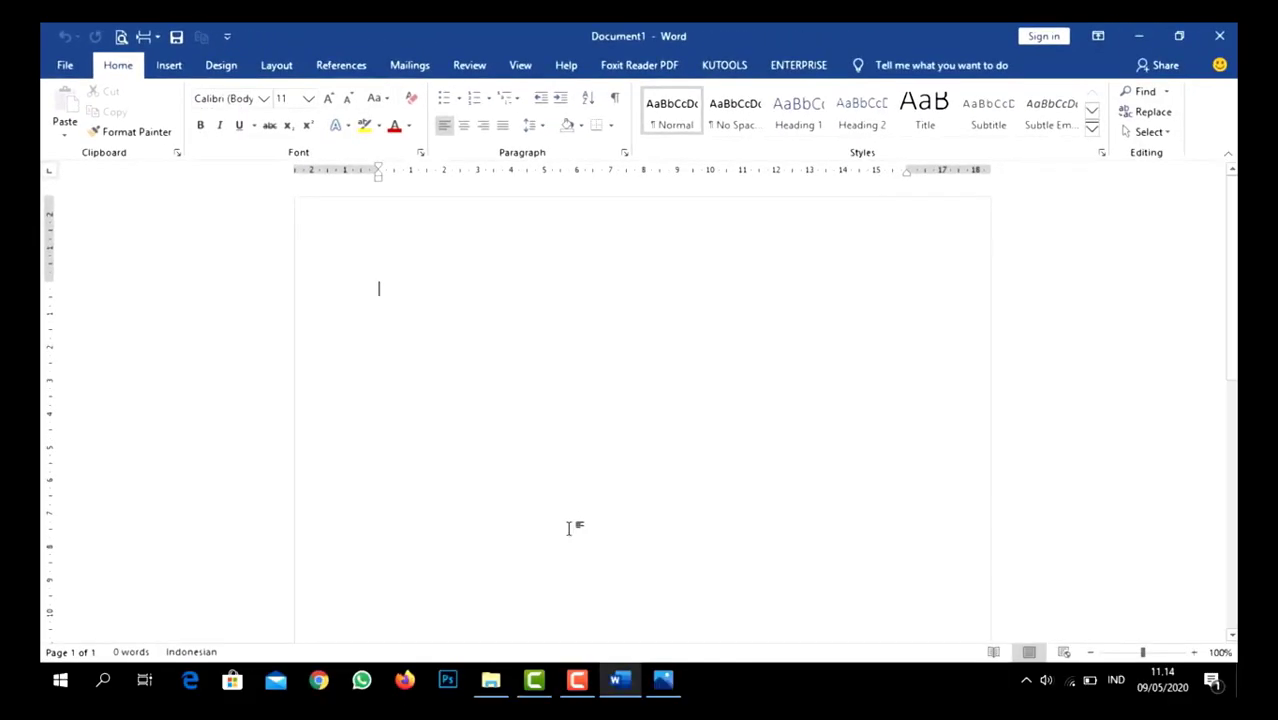
- Check the labelled interface picture and examine the KUTOOLS and Foxit Reader PDF add-in commands, ending on the Home commands
left_click(663, 682)
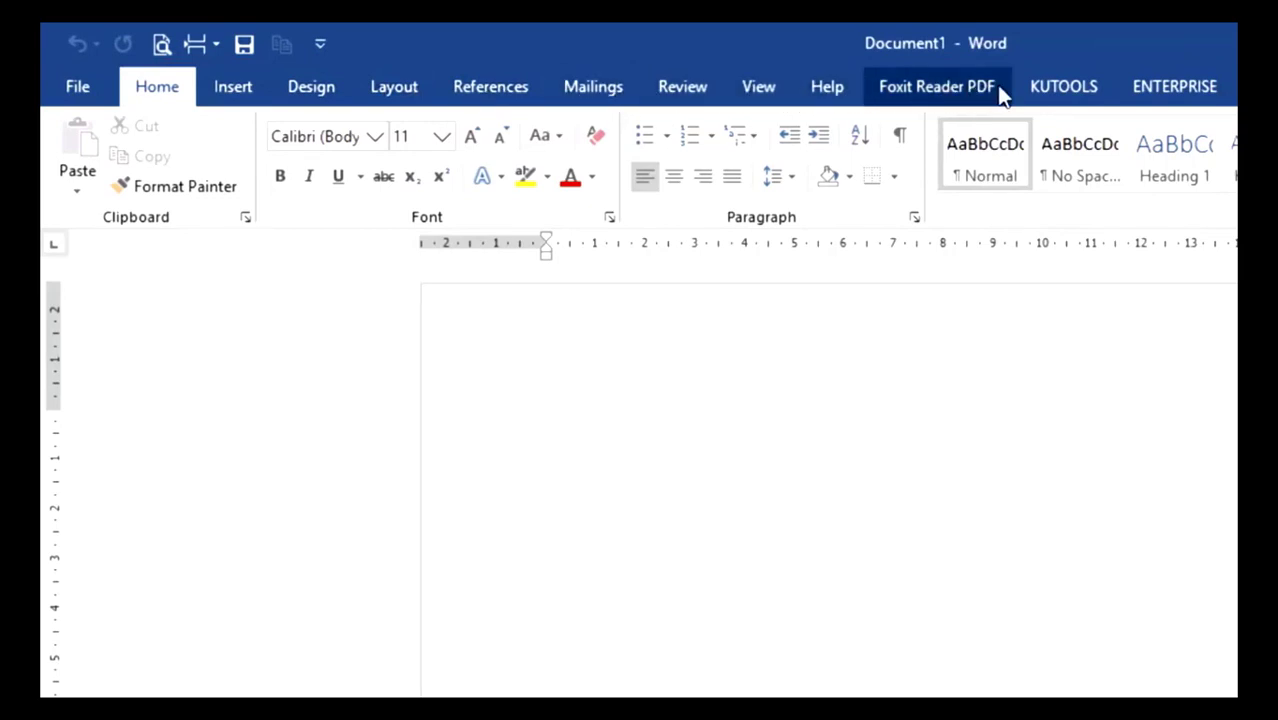
left_click(1066, 90)
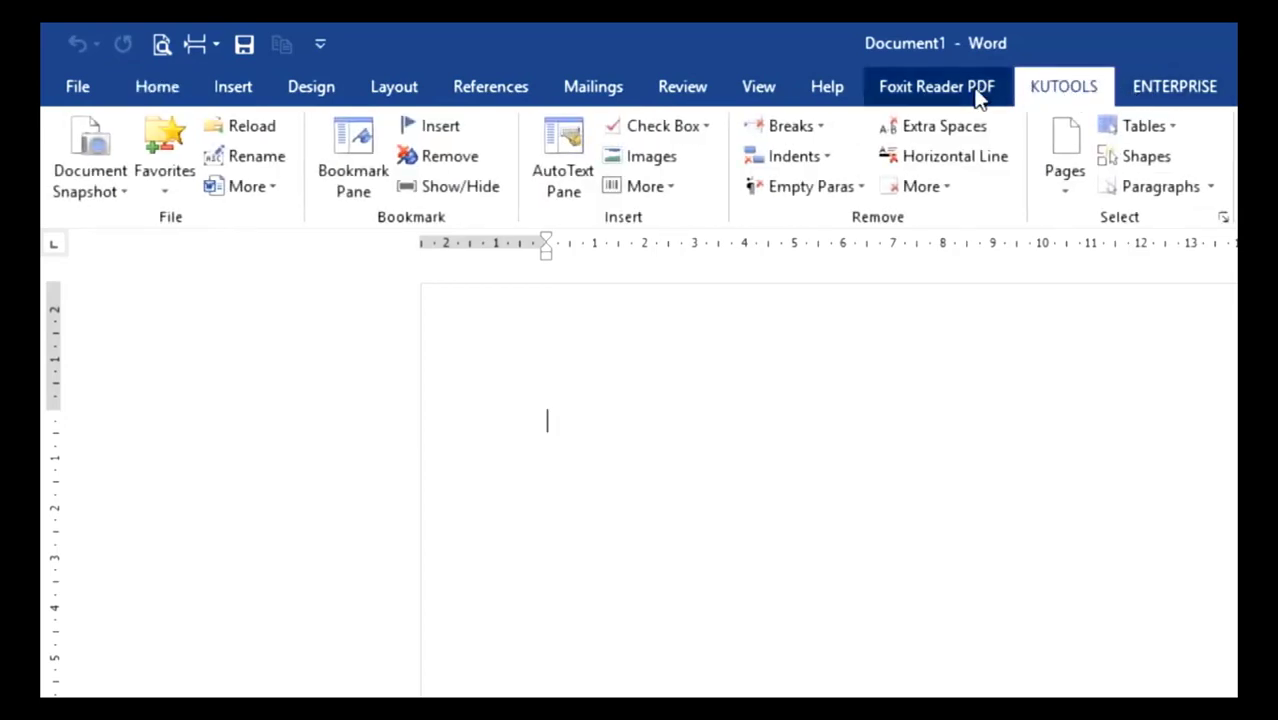
left_click(979, 95)
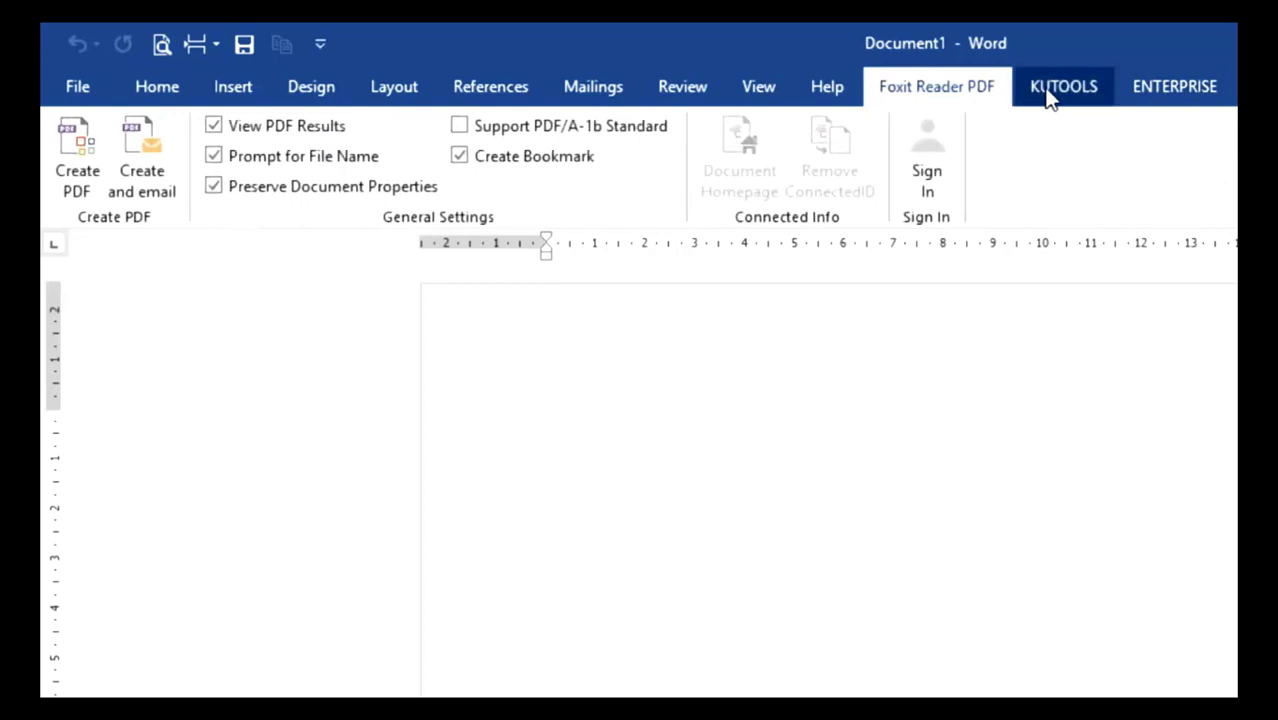
left_click(1050, 96)
left_click(955, 95)
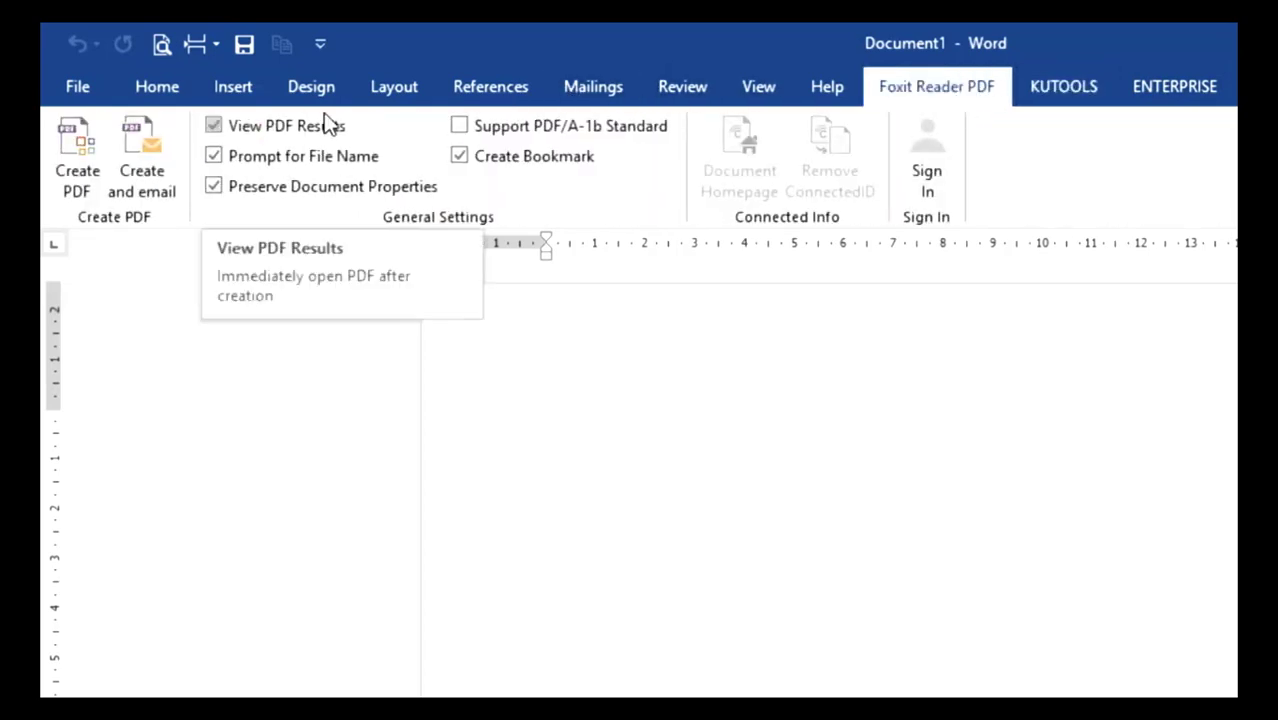
left_click(106, 94)
left_click(72, 93)
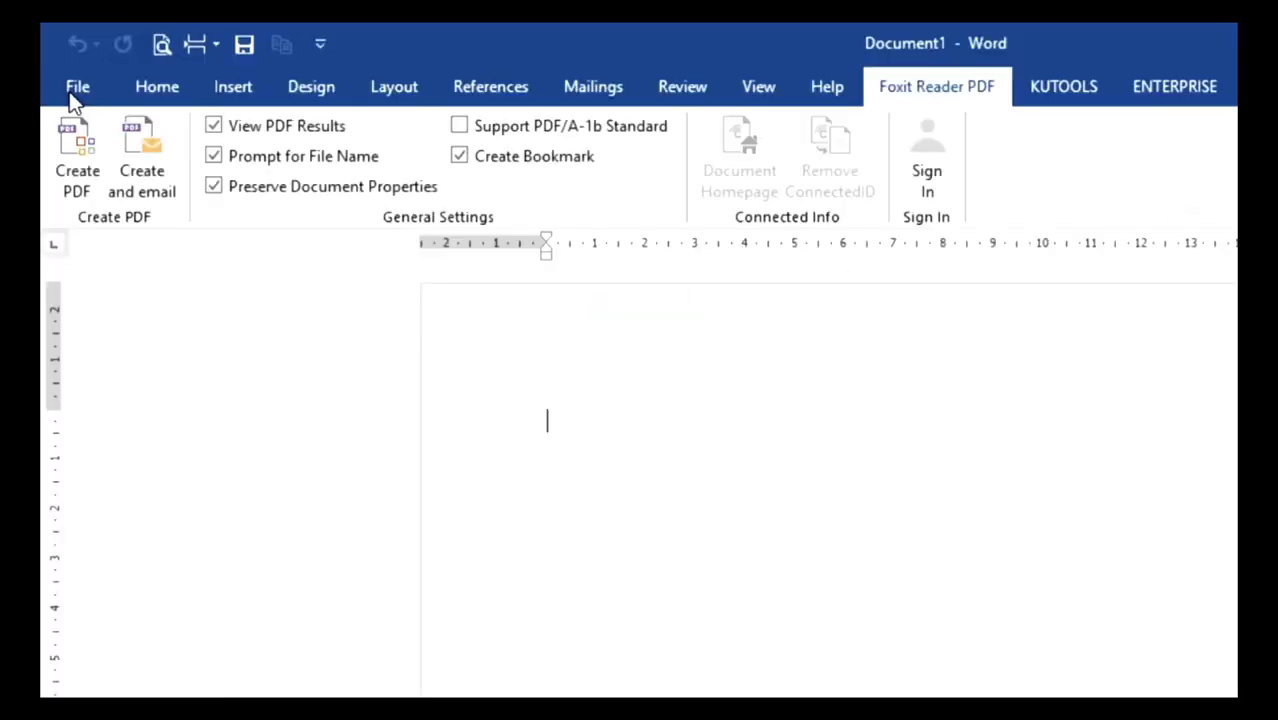
left_click(146, 90)
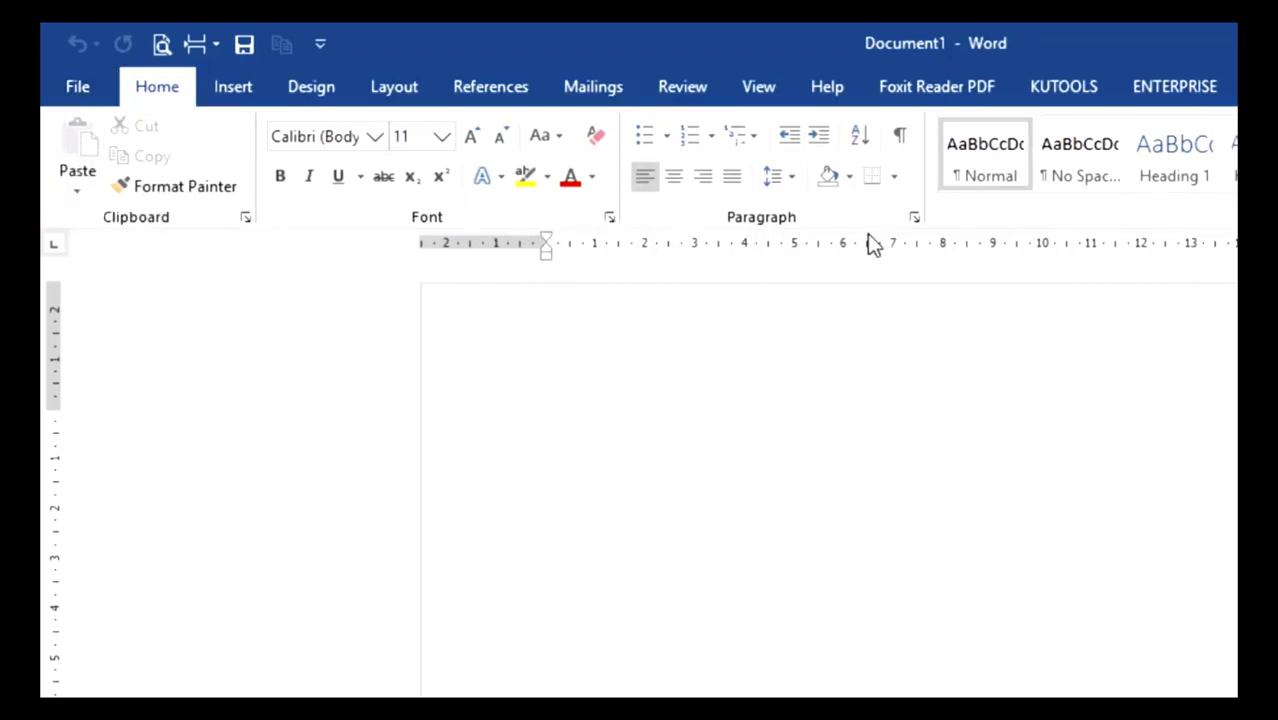
- Examine the Insert, Design, References and Review commands, including the available document themes, and return to the Home commands
left_click(238, 92)
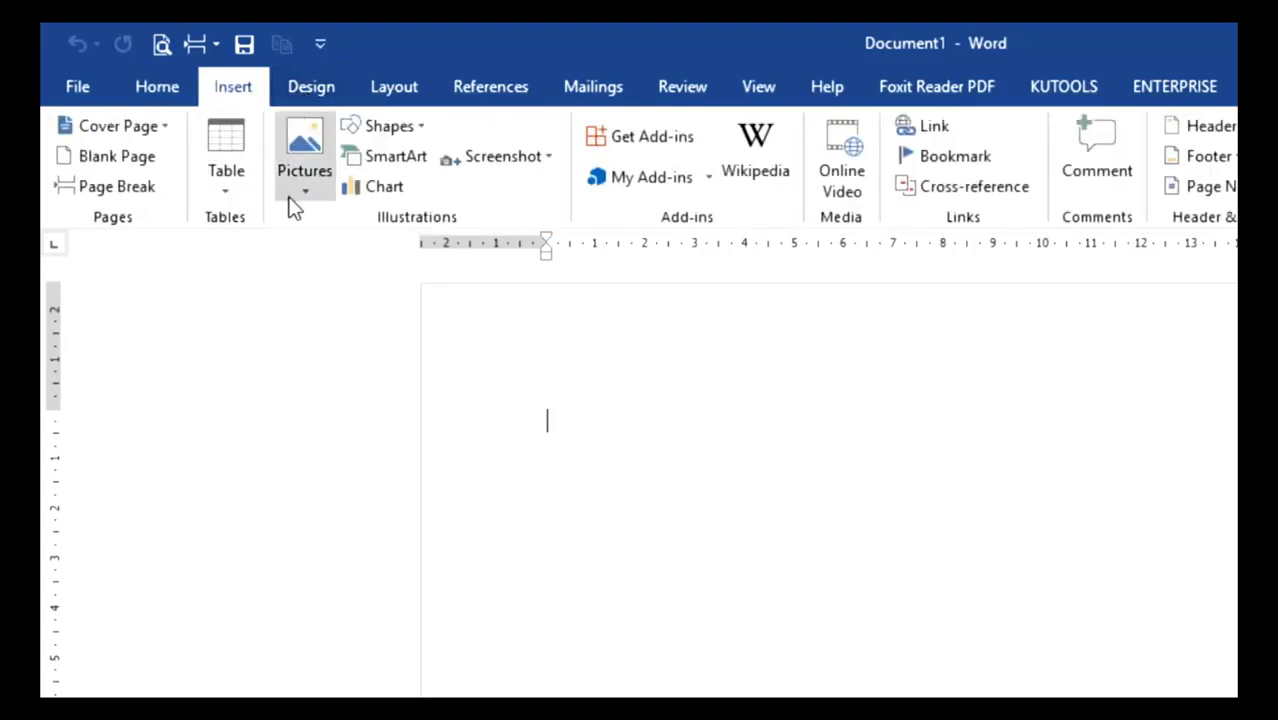
left_click(311, 88)
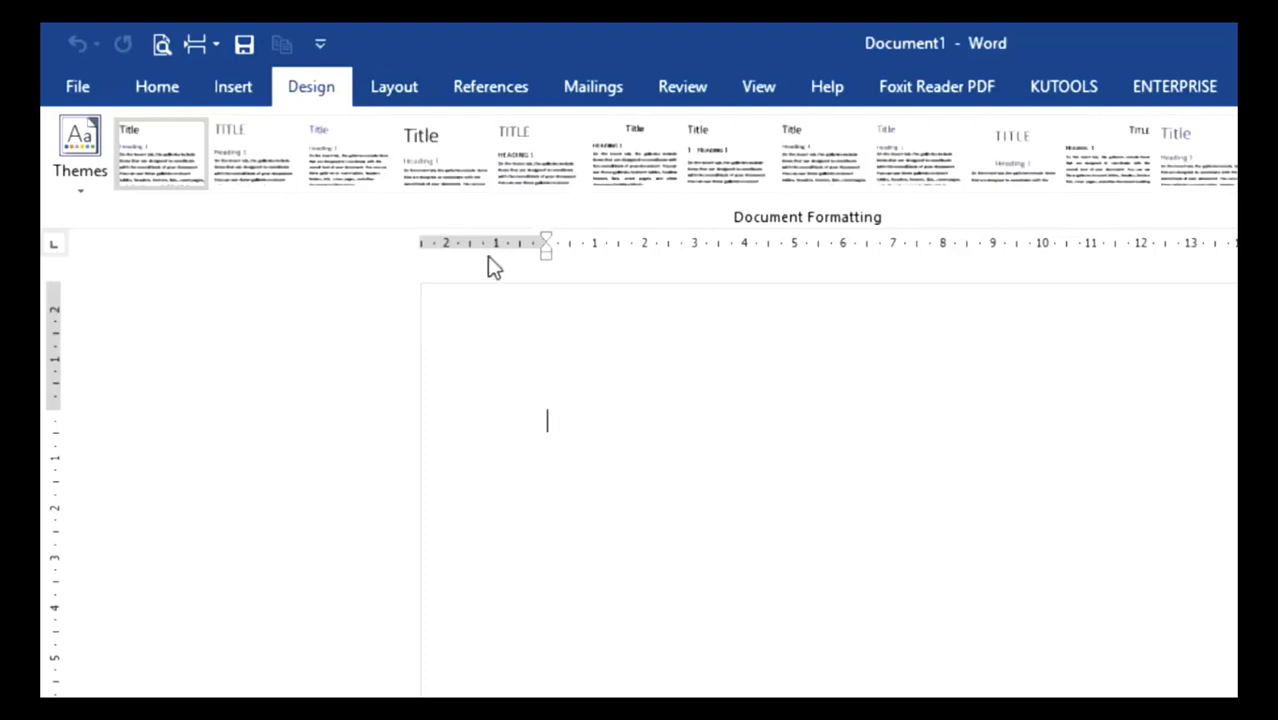
left_click(84, 198)
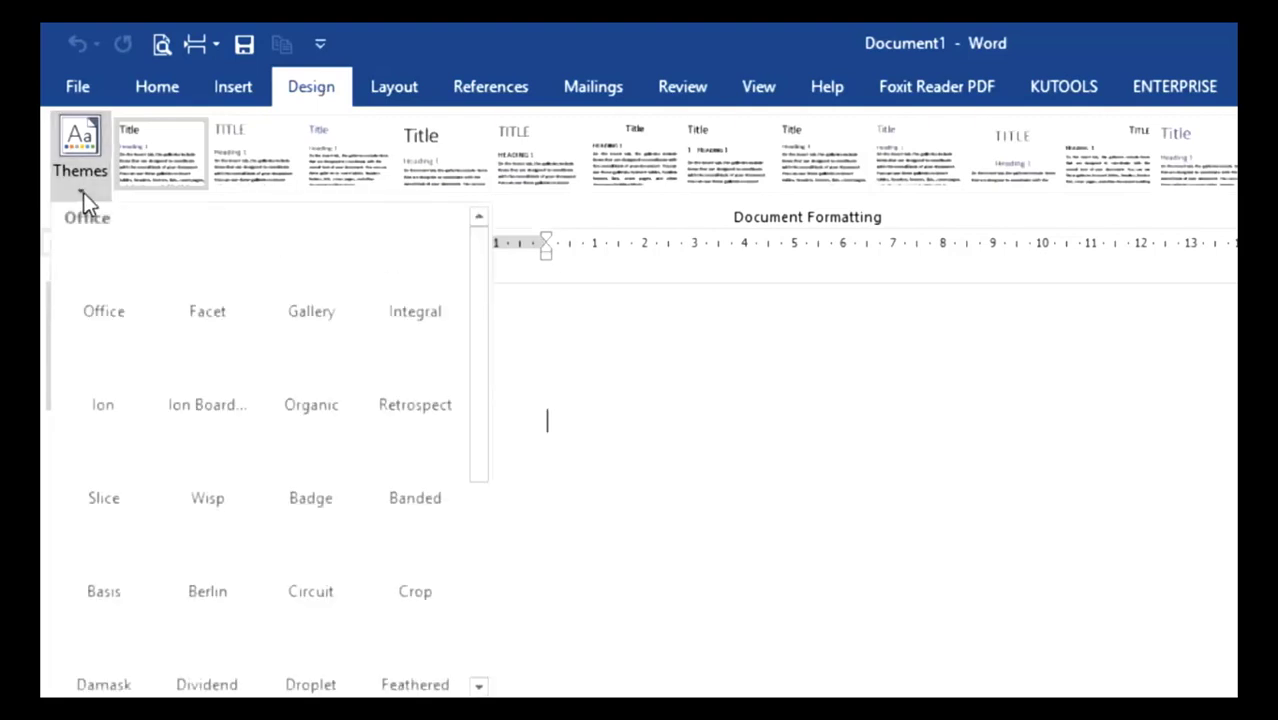
left_click(85, 199)
left_click(398, 87)
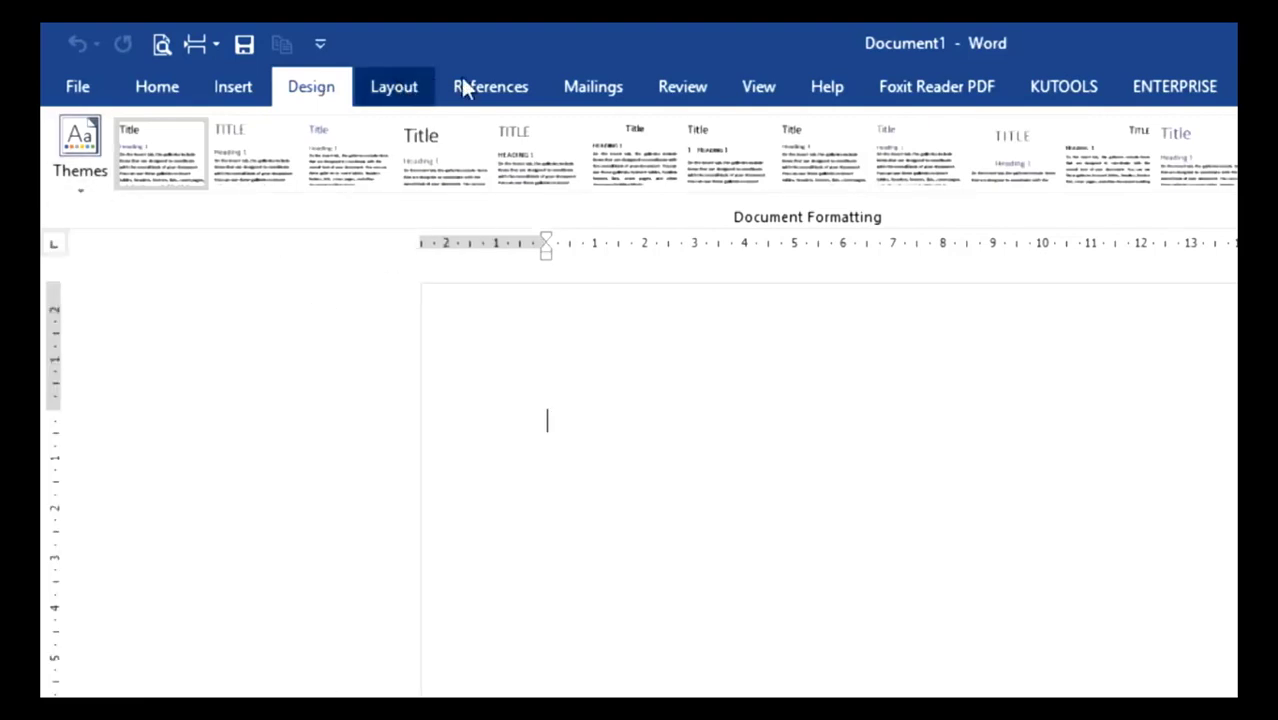
left_click(491, 80)
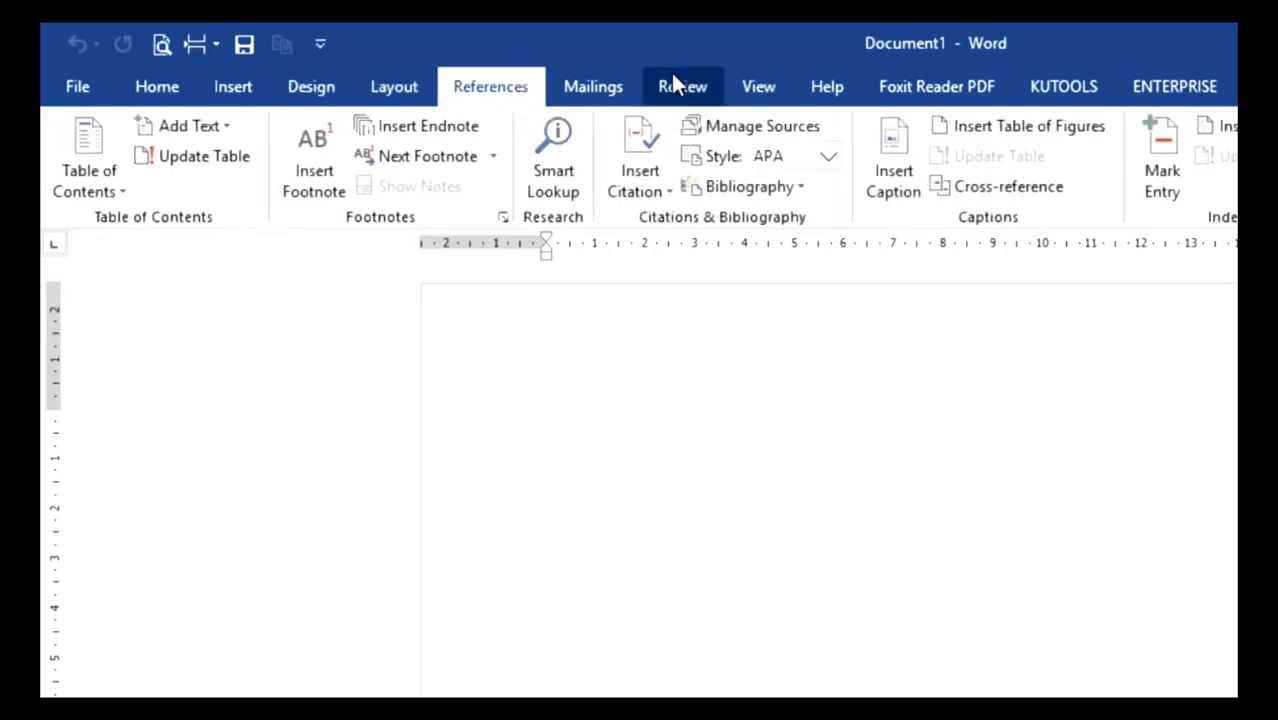
left_click(673, 82)
left_click(180, 88)
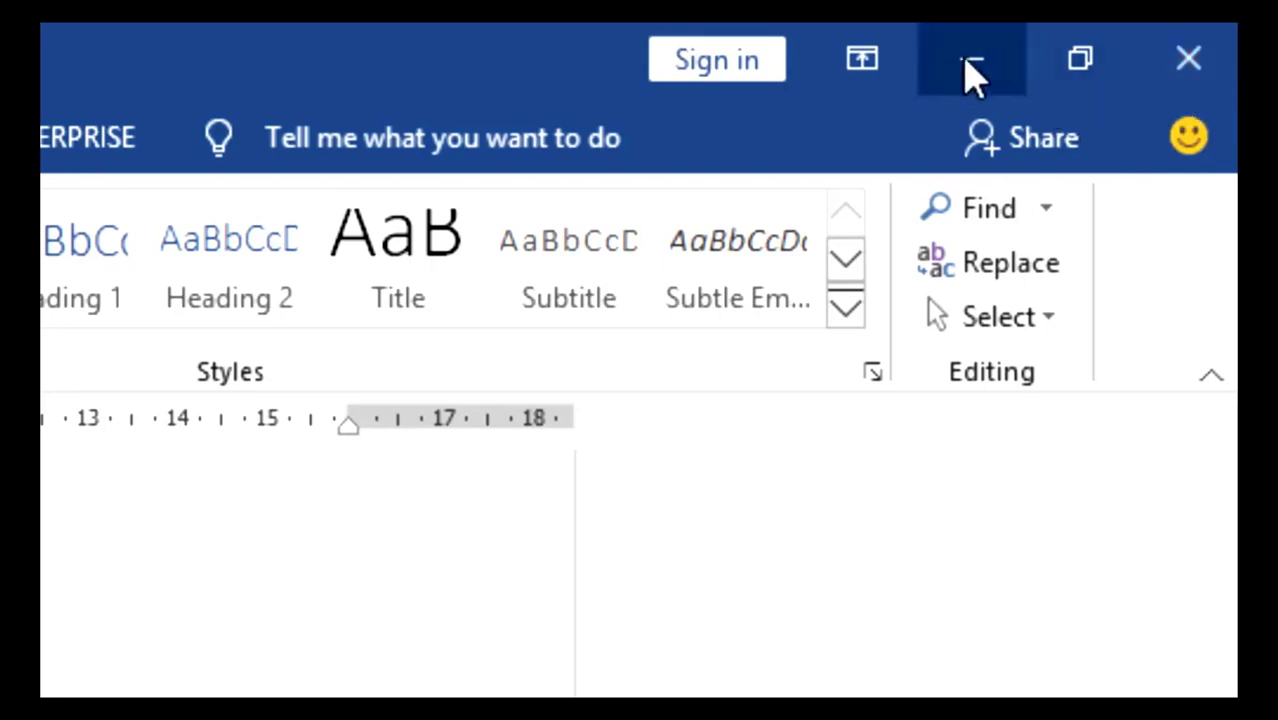
- Minimize the Word window to reveal the desktop and bring Document1 back into view
left_click(972, 66)
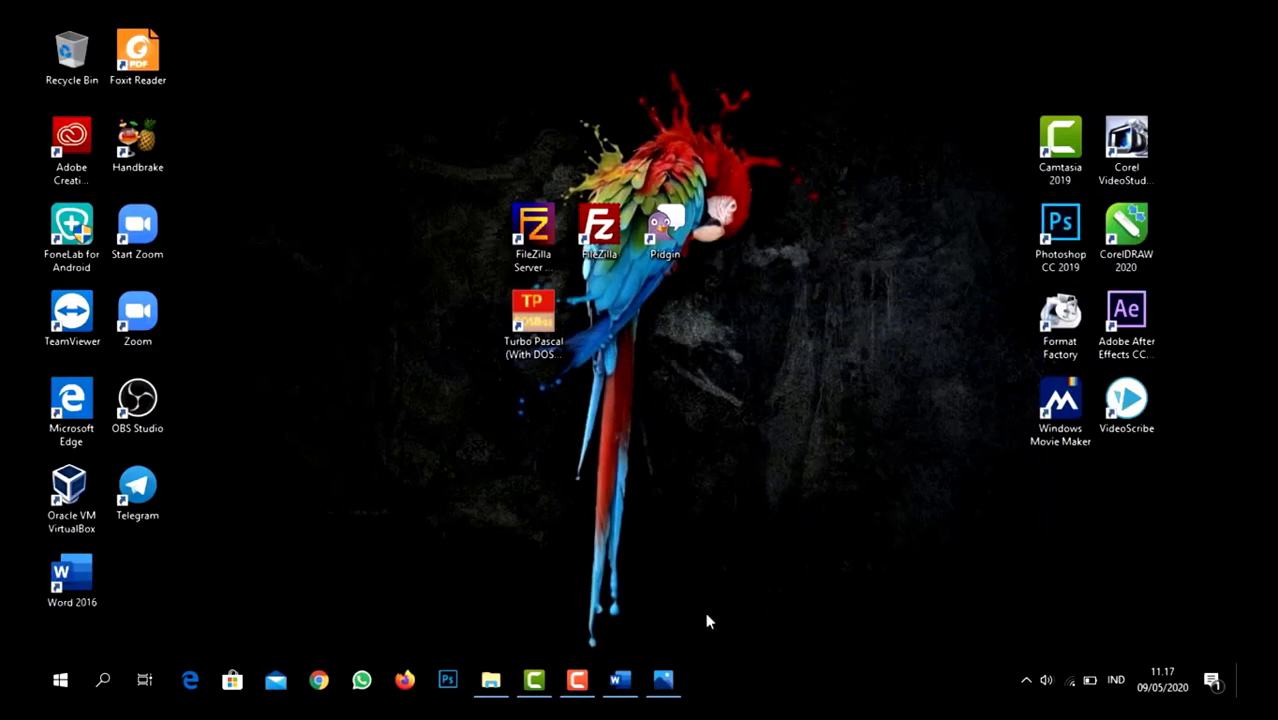
mouse_move(622, 680)
left_click(627, 686)
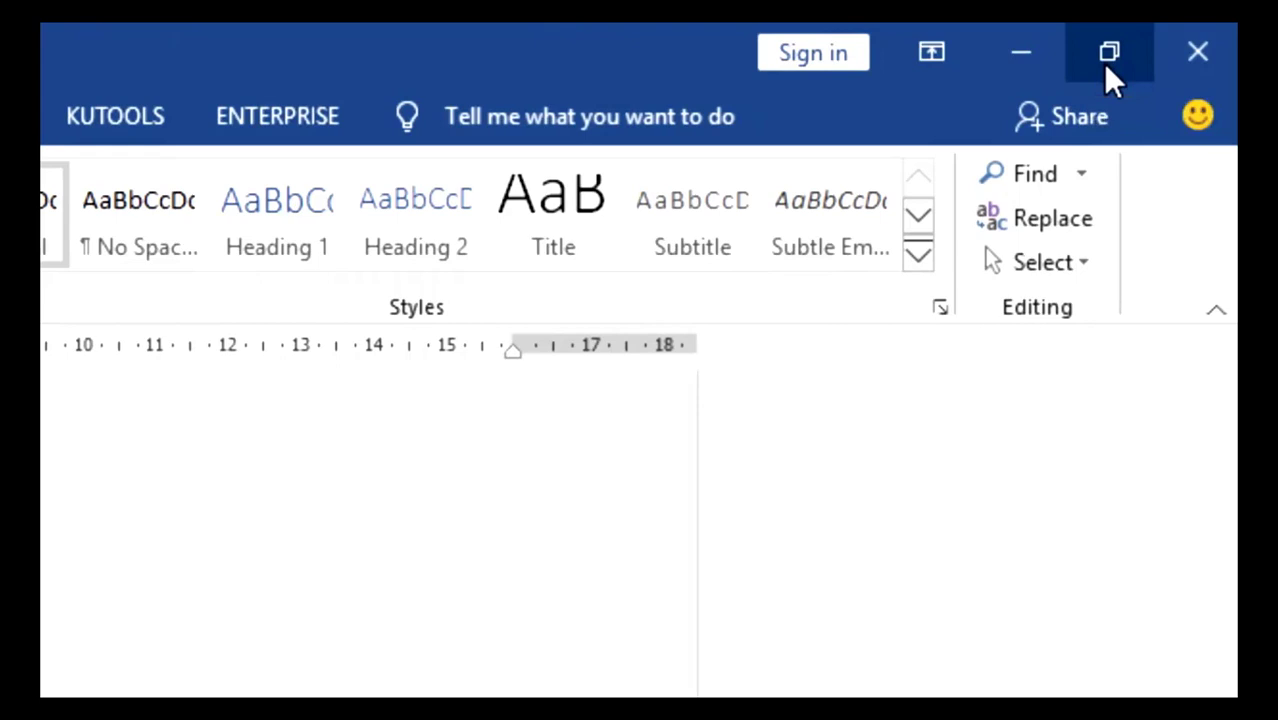
- Restore the Word window to its smaller size, move it toward the middle of the desktop and maximize it again
left_click(1108, 54)
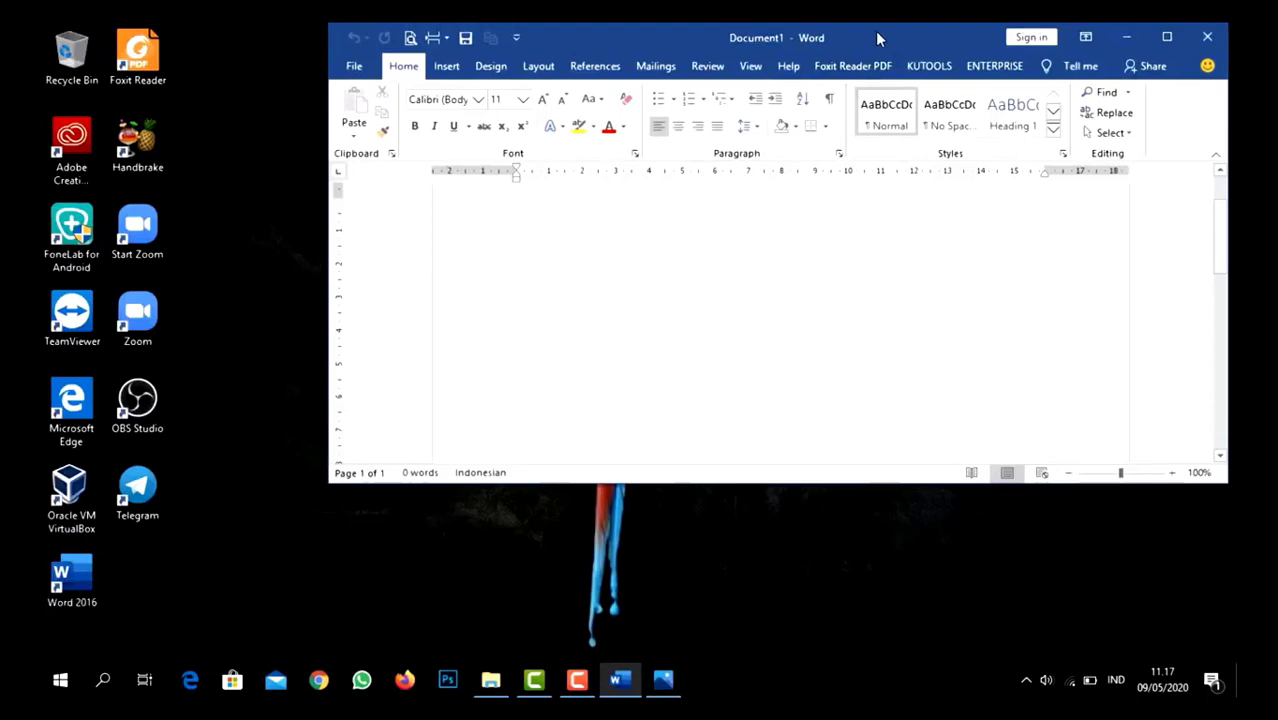
left_click_drag(879, 37, 760, 152)
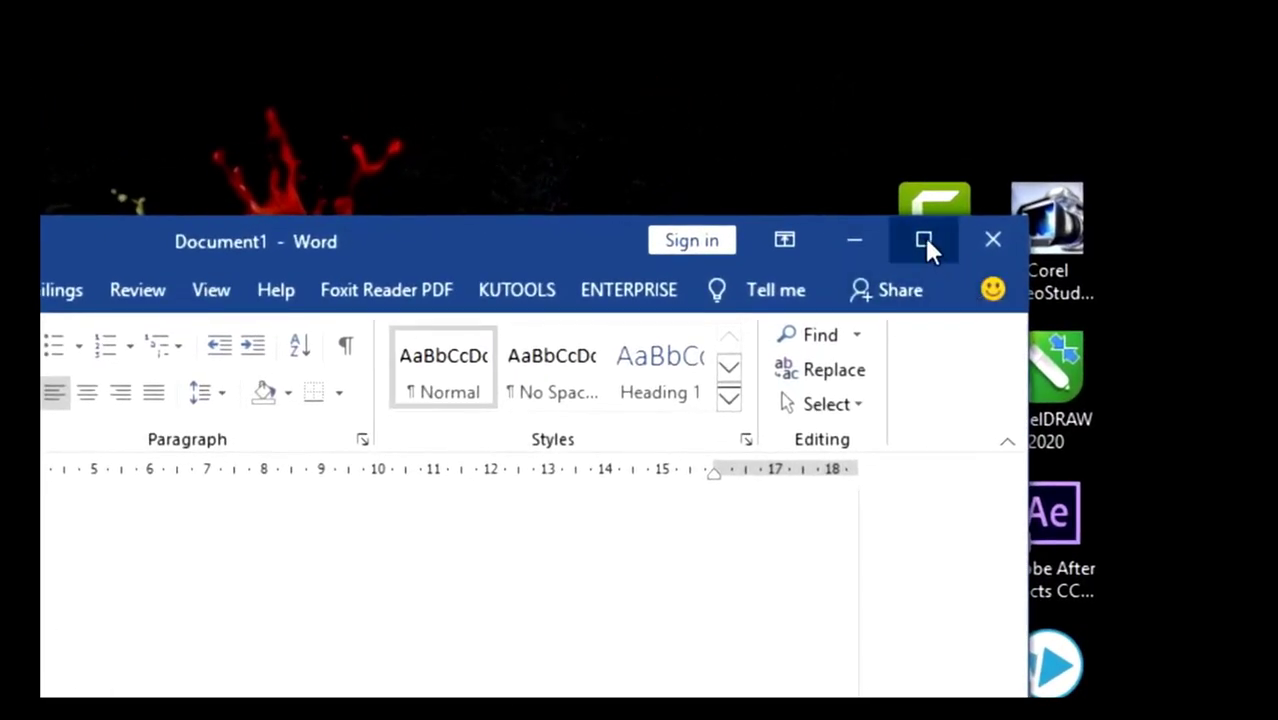
left_click(924, 240)
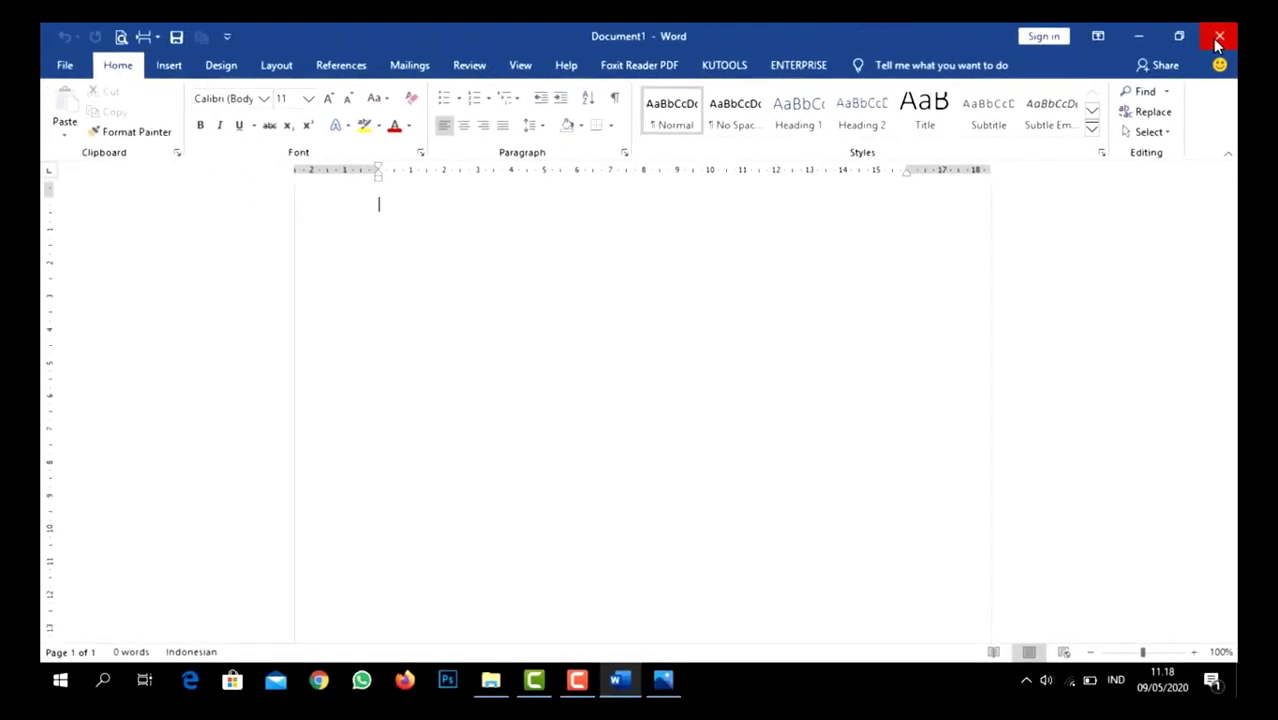
- Close Word, relaunch it from the desktop and create a new blank document
left_click(1218, 42)
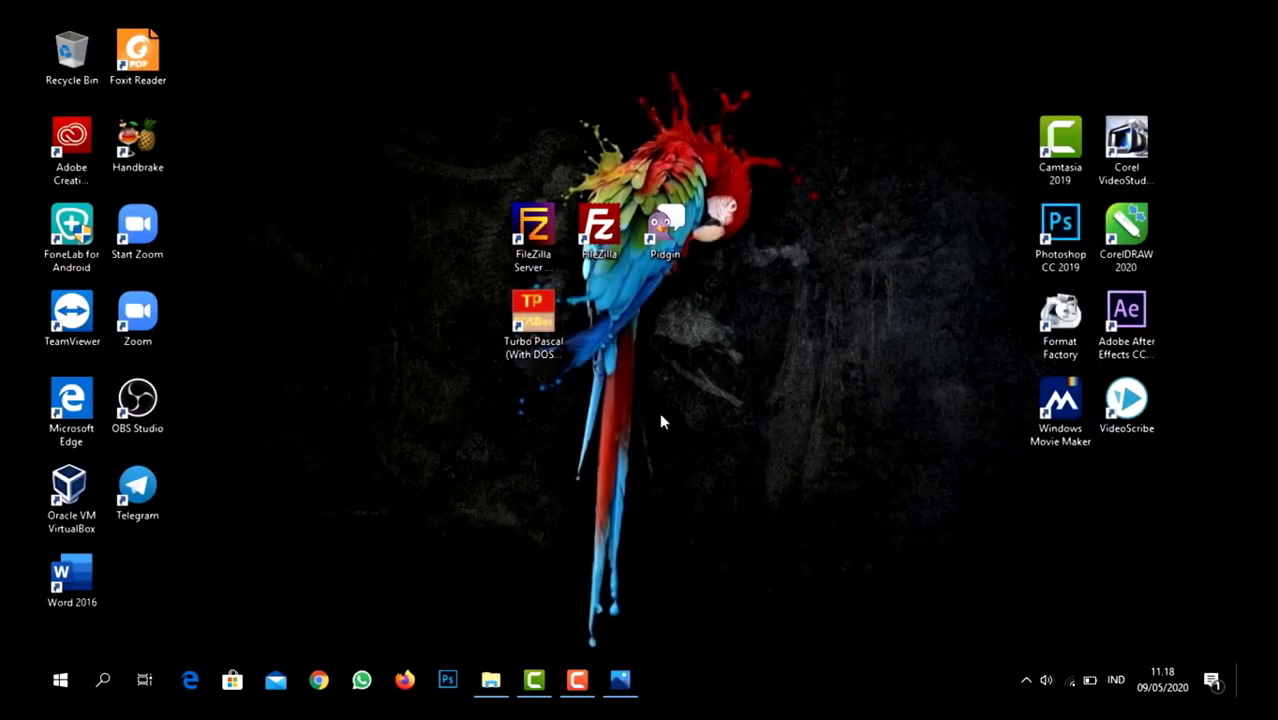
double_click(82, 590)
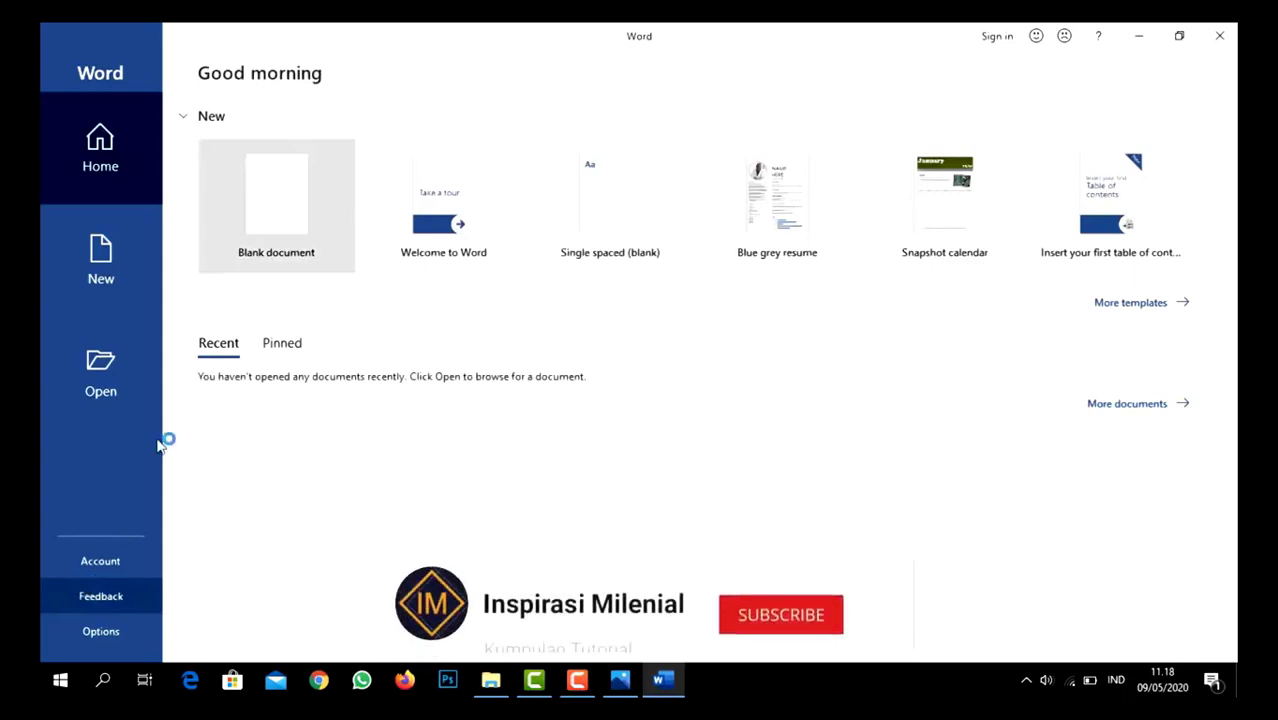
left_click(271, 171)
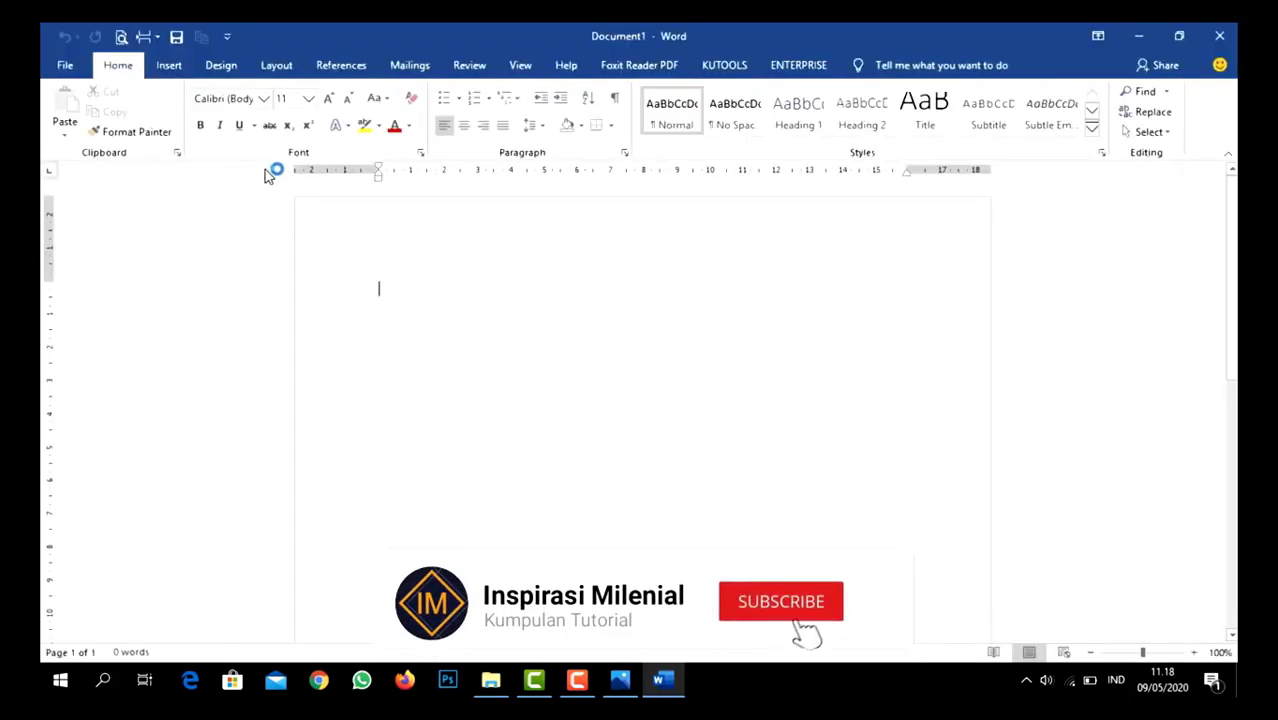
- Check the labelled interface picture and scroll through the blank page to see how the scroll bar works
left_click(629, 691)
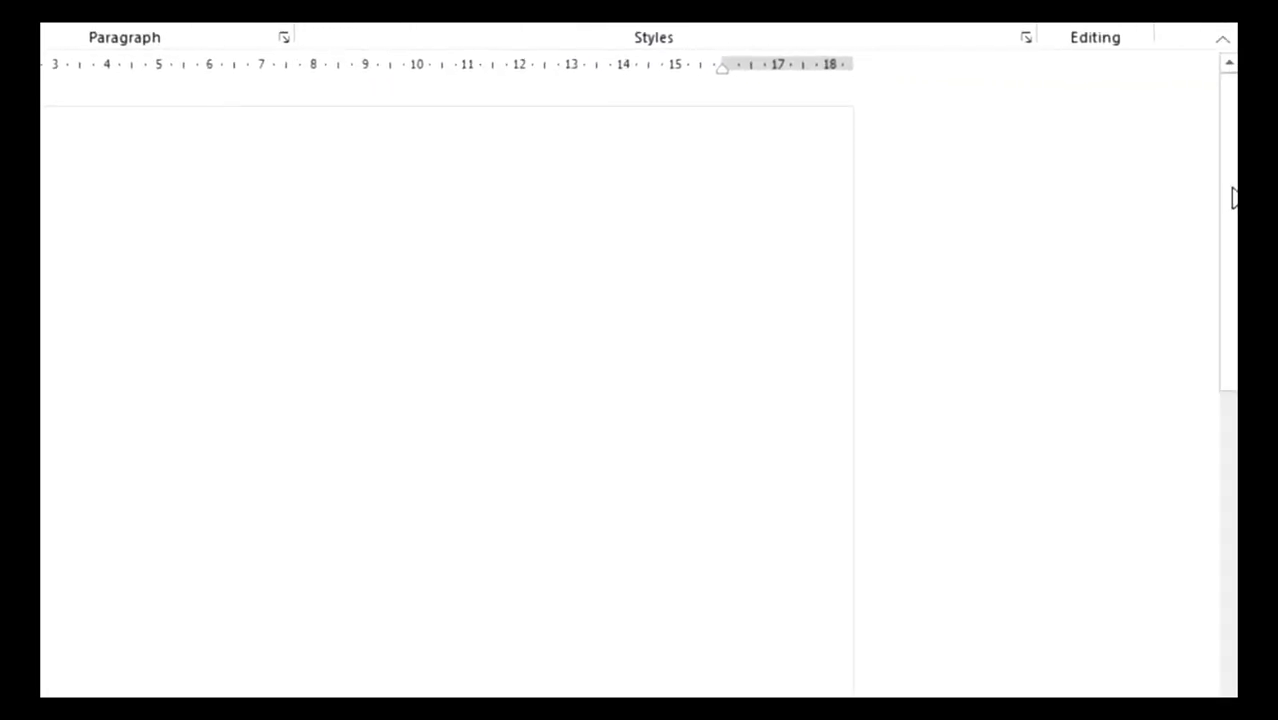
mouse_move(1234, 198)
left_mouse_down()
mouse_move(1234, 360)
mouse_move(1234, 188)
left_mouse_up()
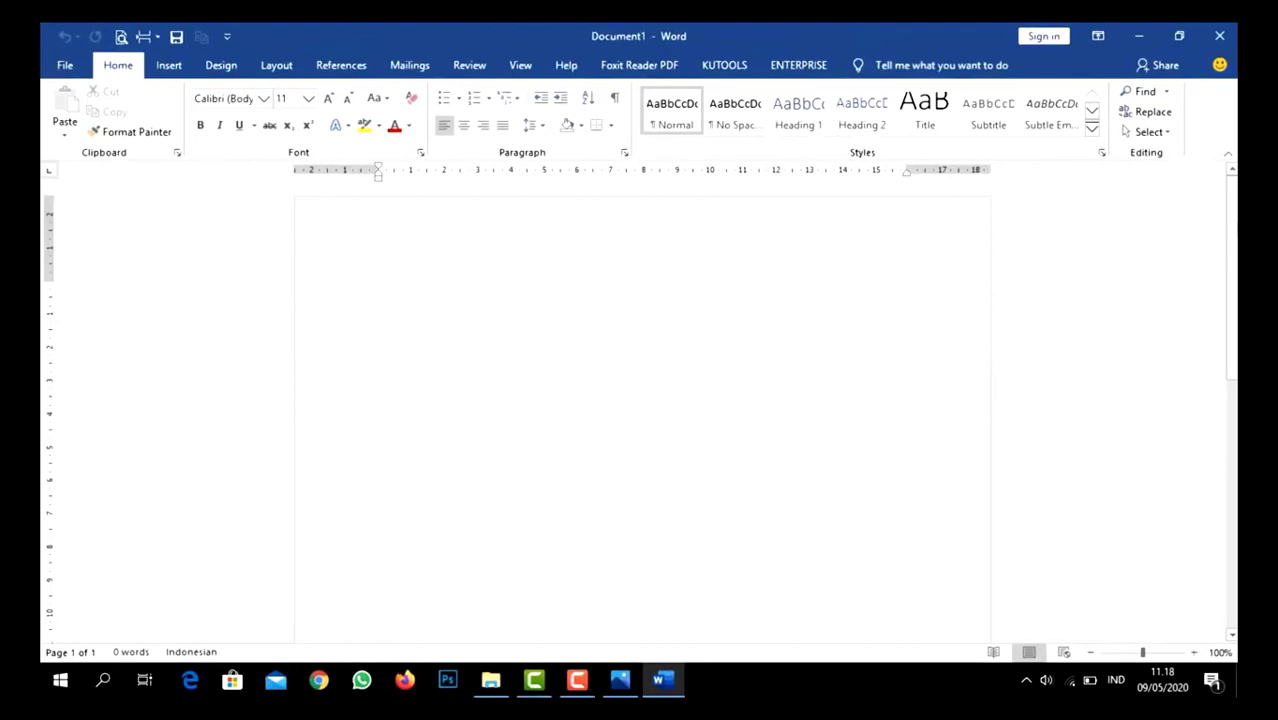
left_click_drag(1234, 243, 1231, 211)
mouse_move(1234, 280)
left_mouse_down()
mouse_move(1231, 545)
mouse_move(1234, 280)
left_mouse_up()
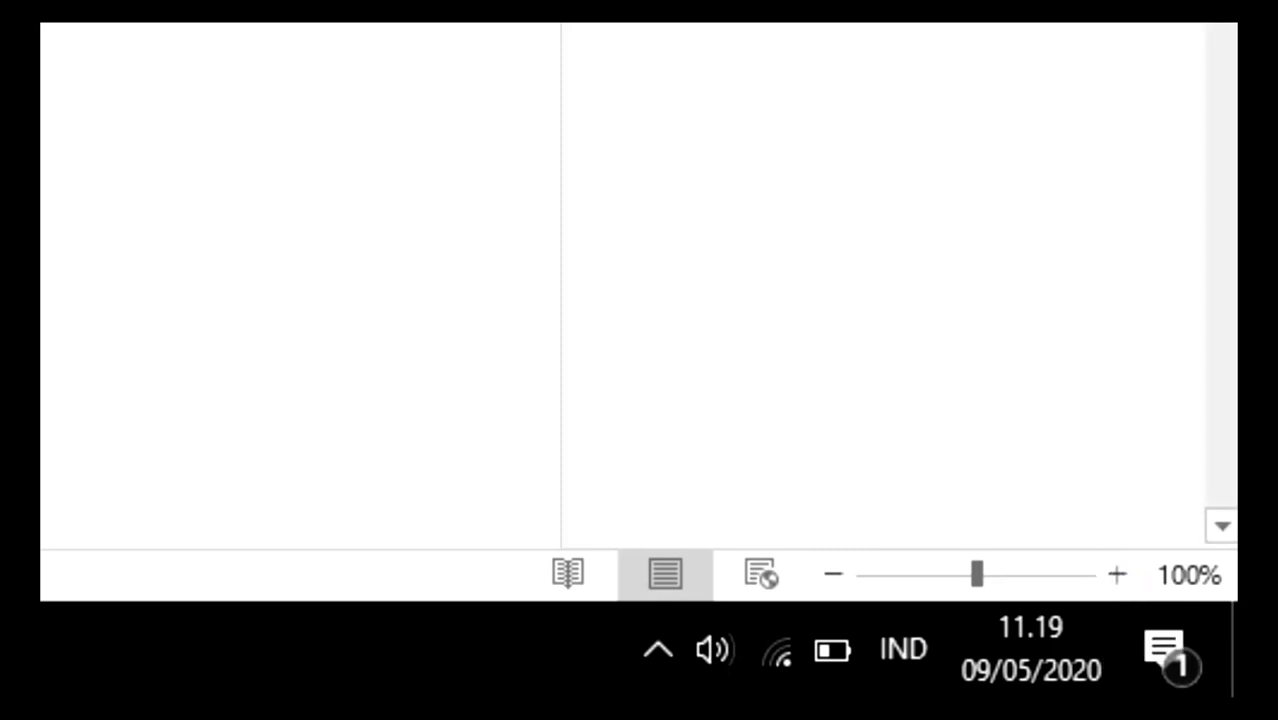
- Enter the word "contoh" on the blank page and zoom the document in to 150%
type("contoh")
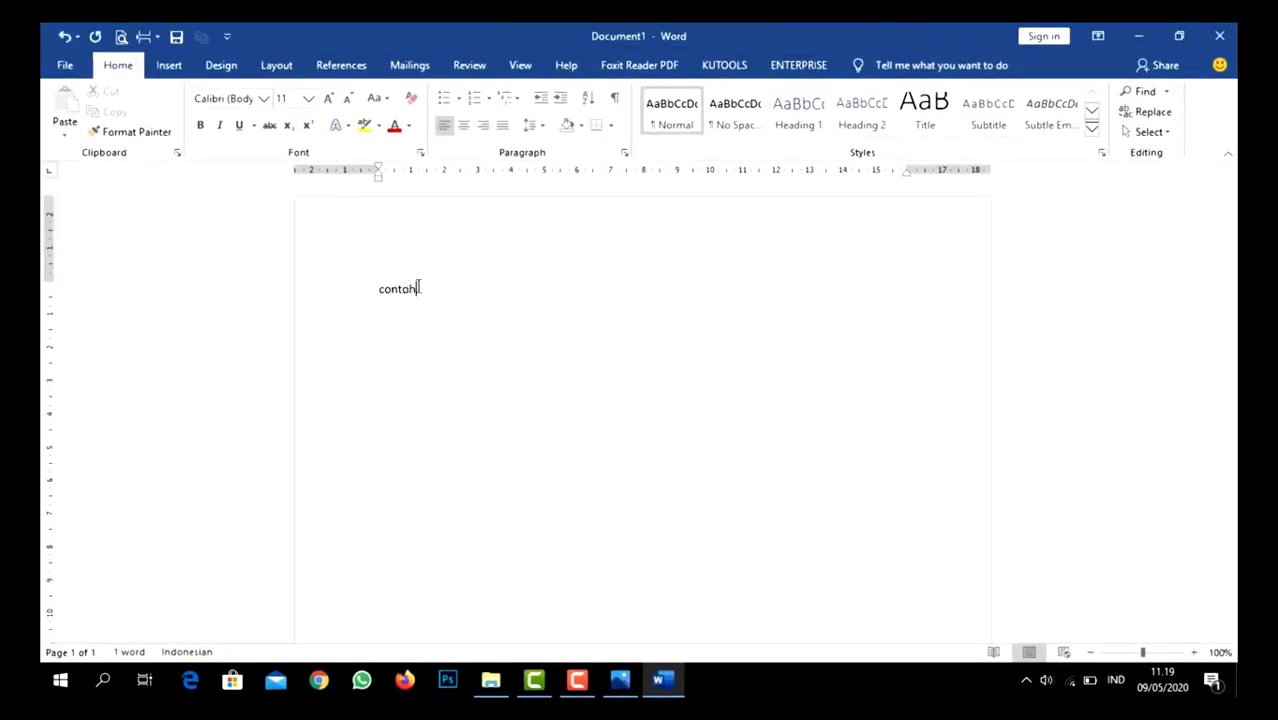
left_click(1196, 653)
left_click(1196, 653)
left_click(1196, 653)
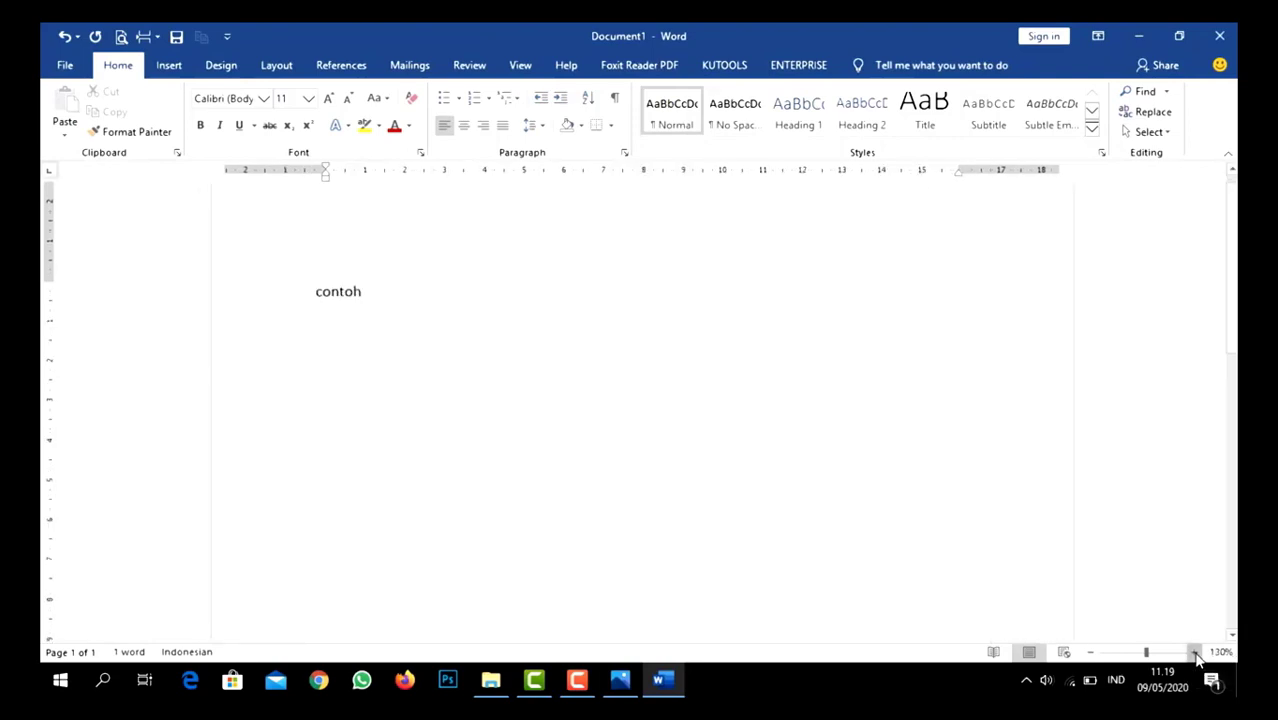
left_click(1196, 653)
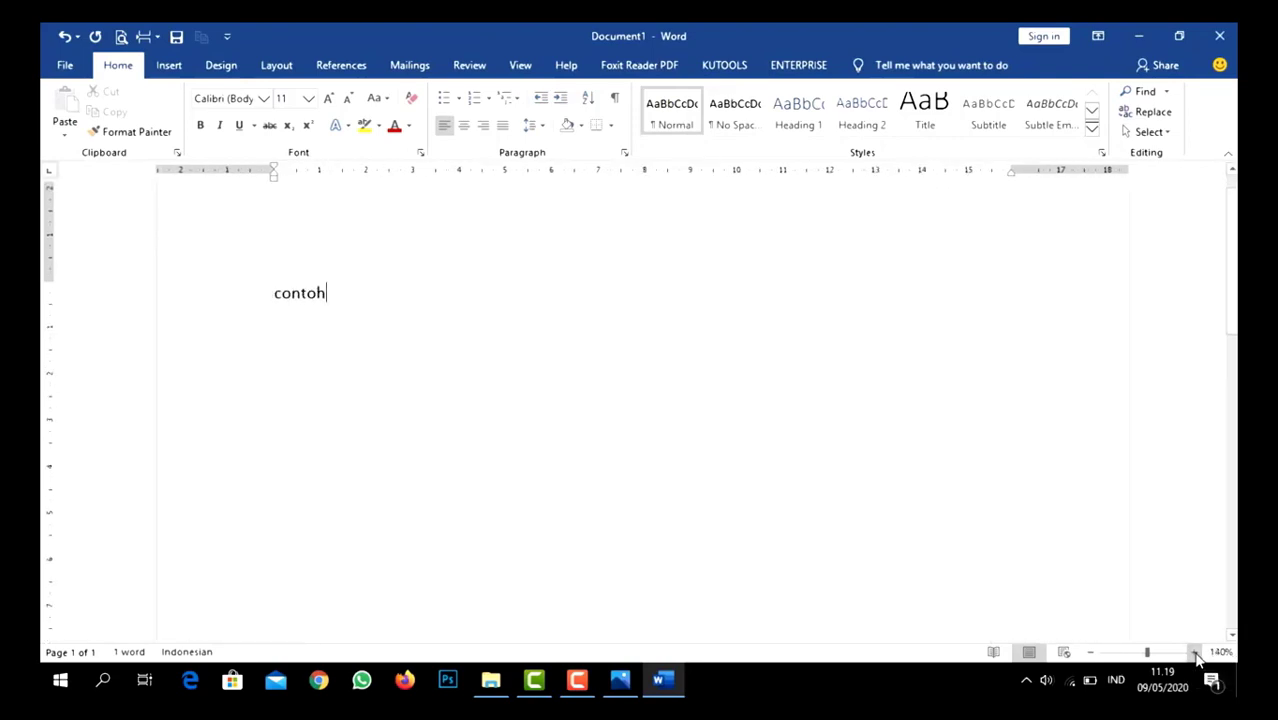
left_click(1196, 653)
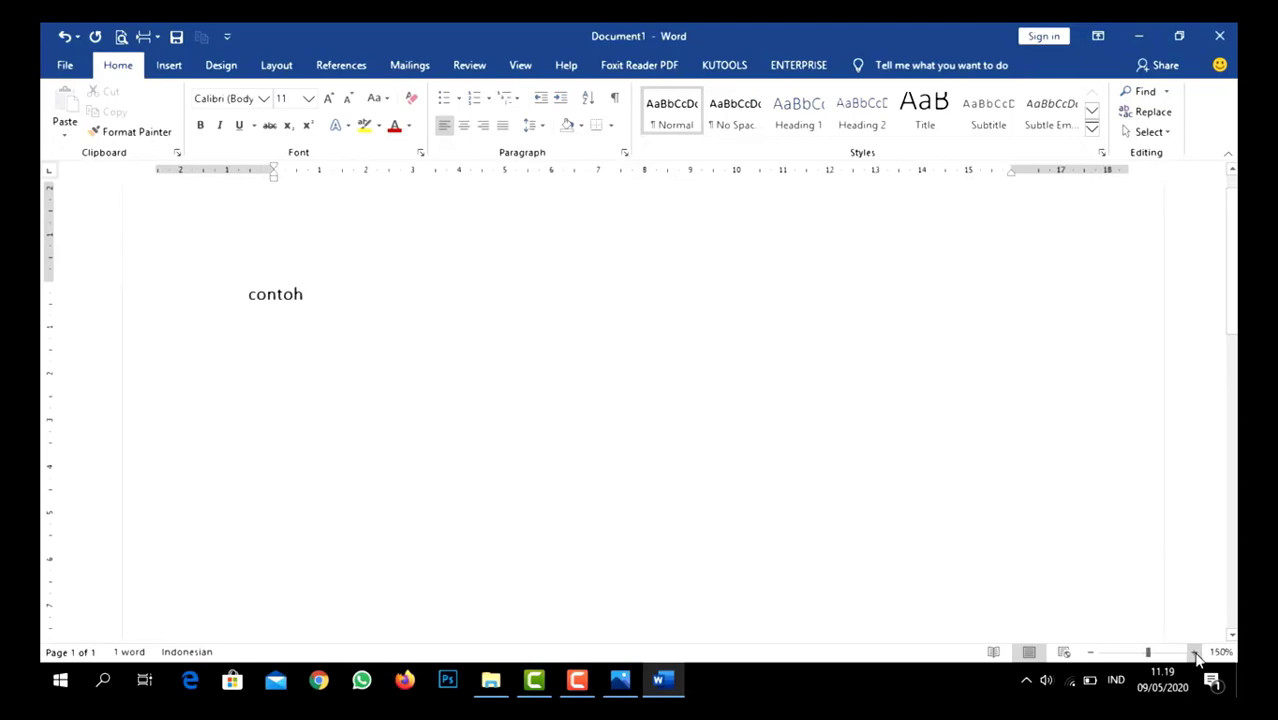
- Zoom the document back out step by step to 100%
left_click(1093, 653)
left_click(1093, 653)
left_click(1093, 653)
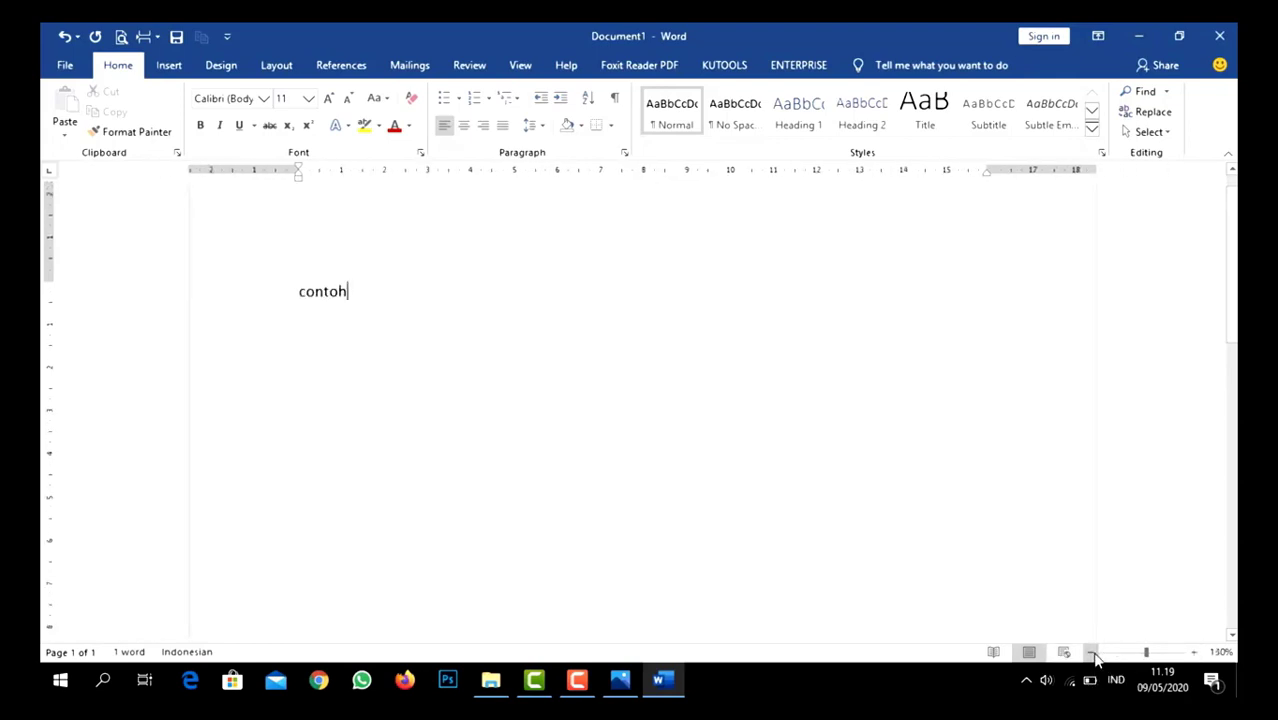
left_click(1093, 653)
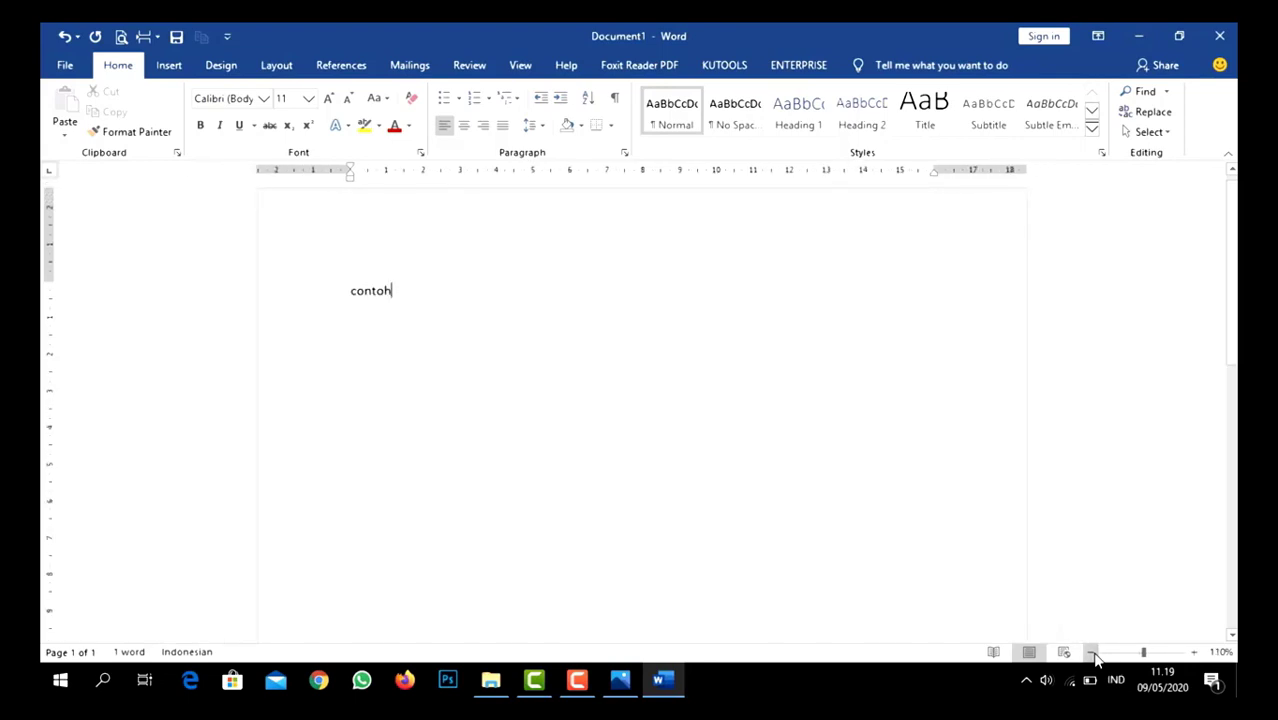
left_click(1093, 653)
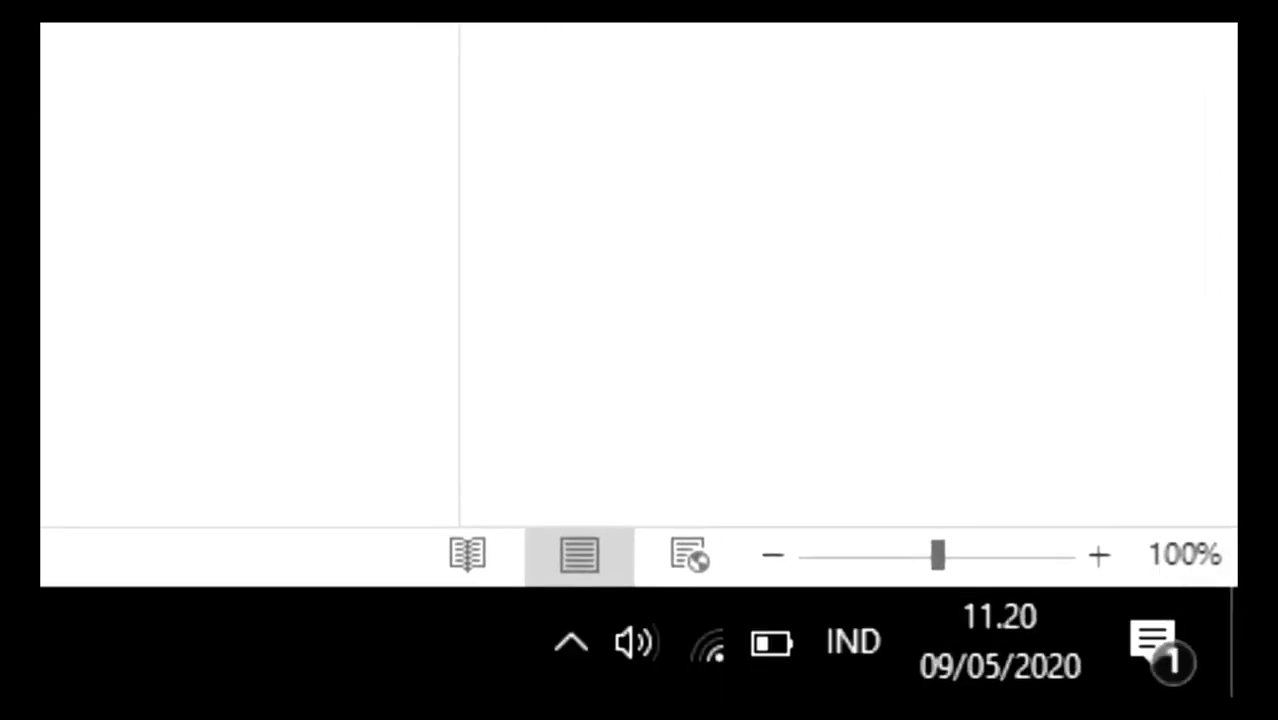
- Open the Zoom settings, try the 75% preset and apply a custom zoom of 50% instead
left_click(1185, 555)
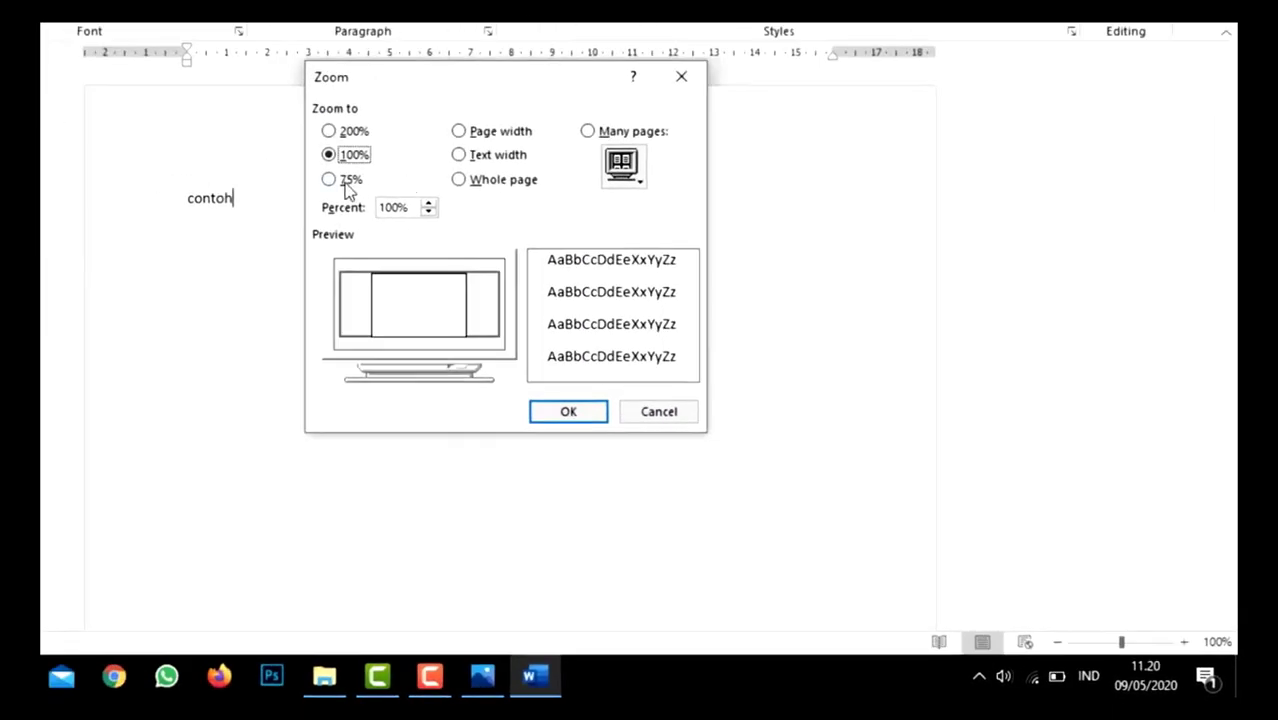
left_click(344, 186)
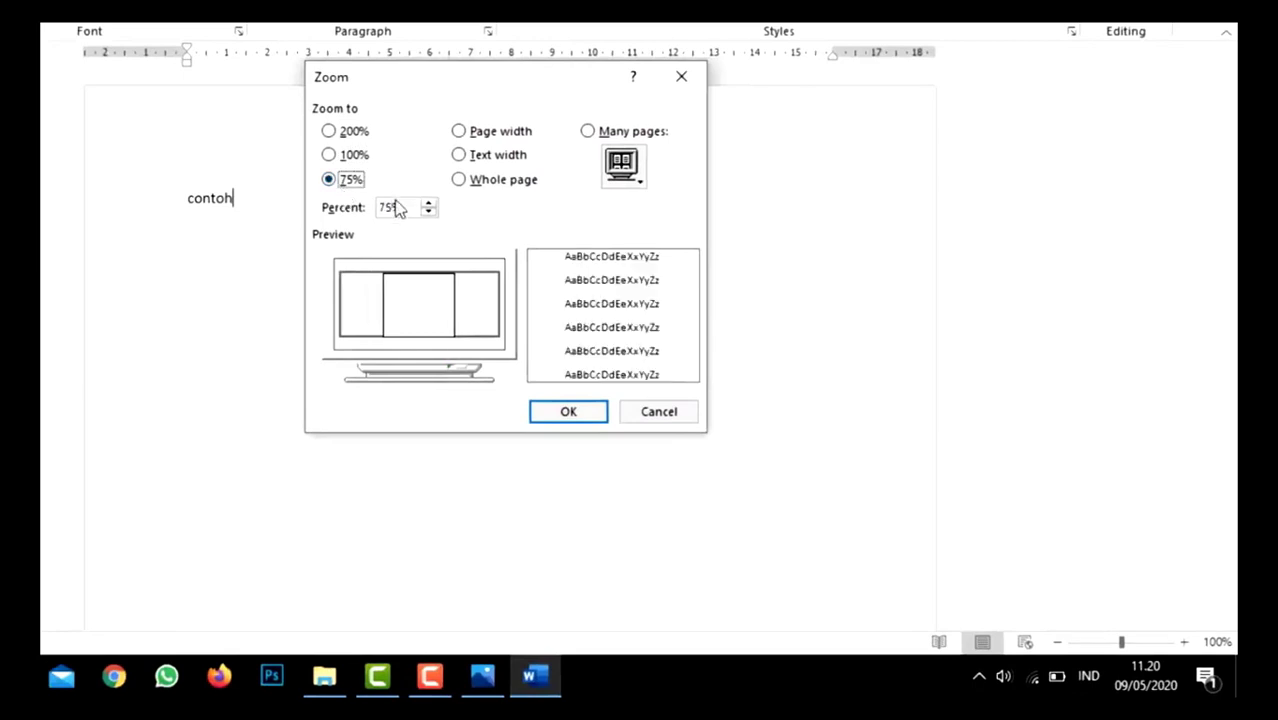
left_click_drag(388, 209, 352, 209)
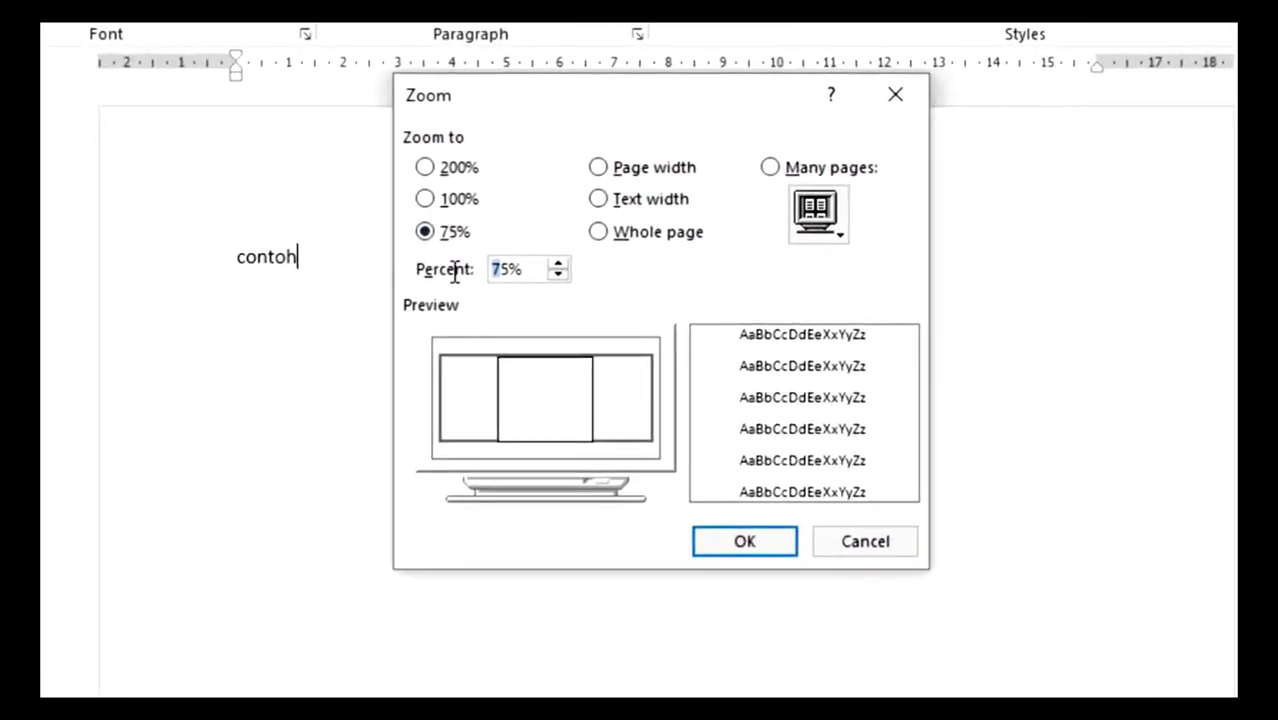
key("Delete")
key("Delete")
type("50")
left_click(745, 541)
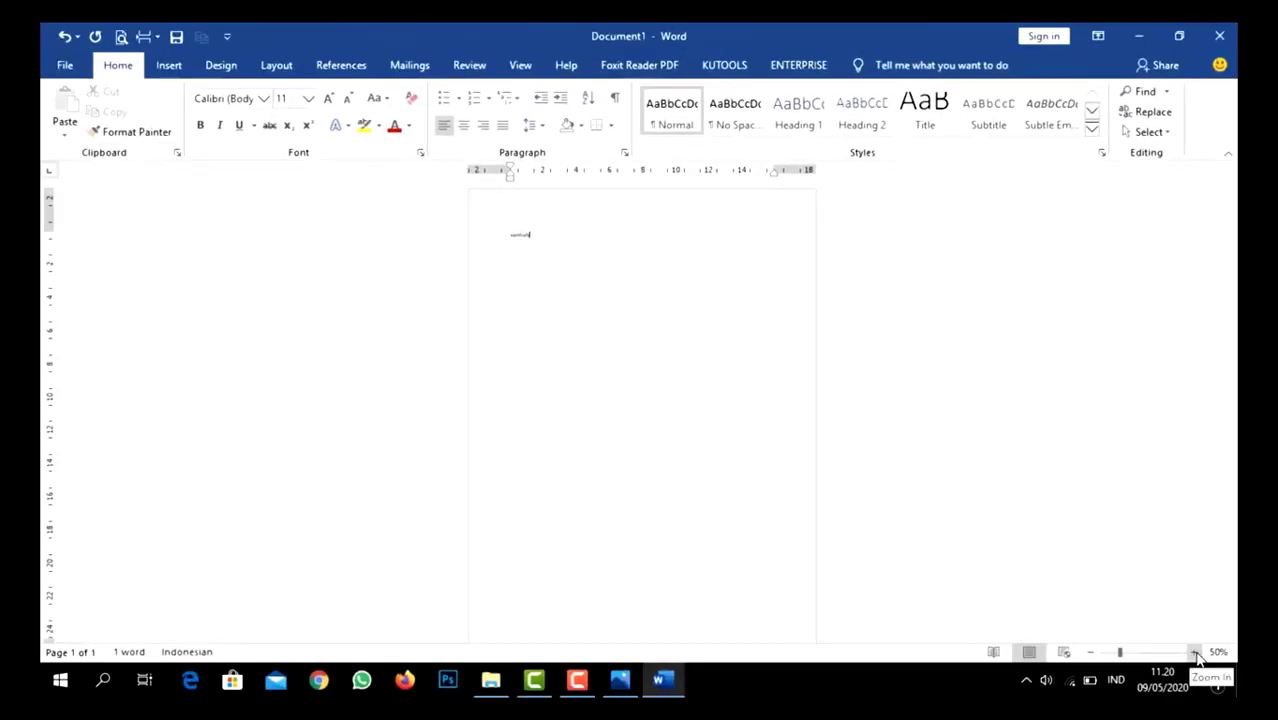
- Reset the document zoom to the 100% preset through the Zoom settings
left_click(1217, 654)
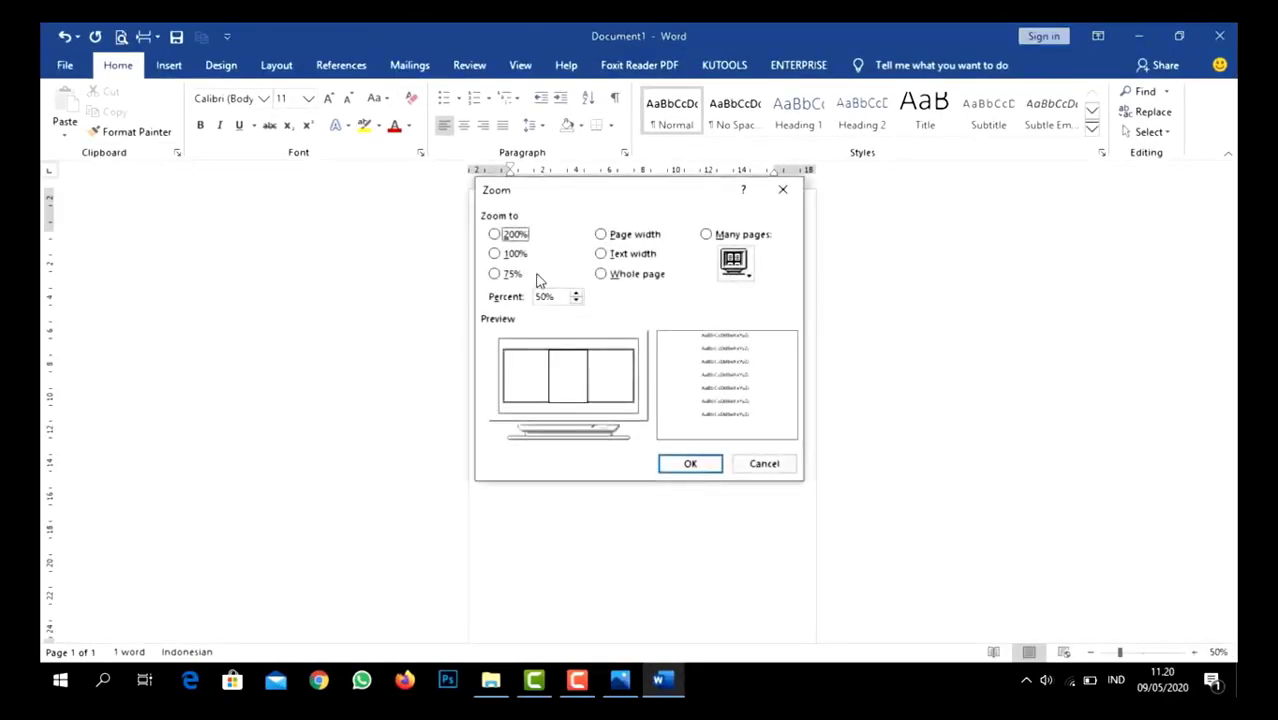
left_click(512, 254)
left_click(687, 463)
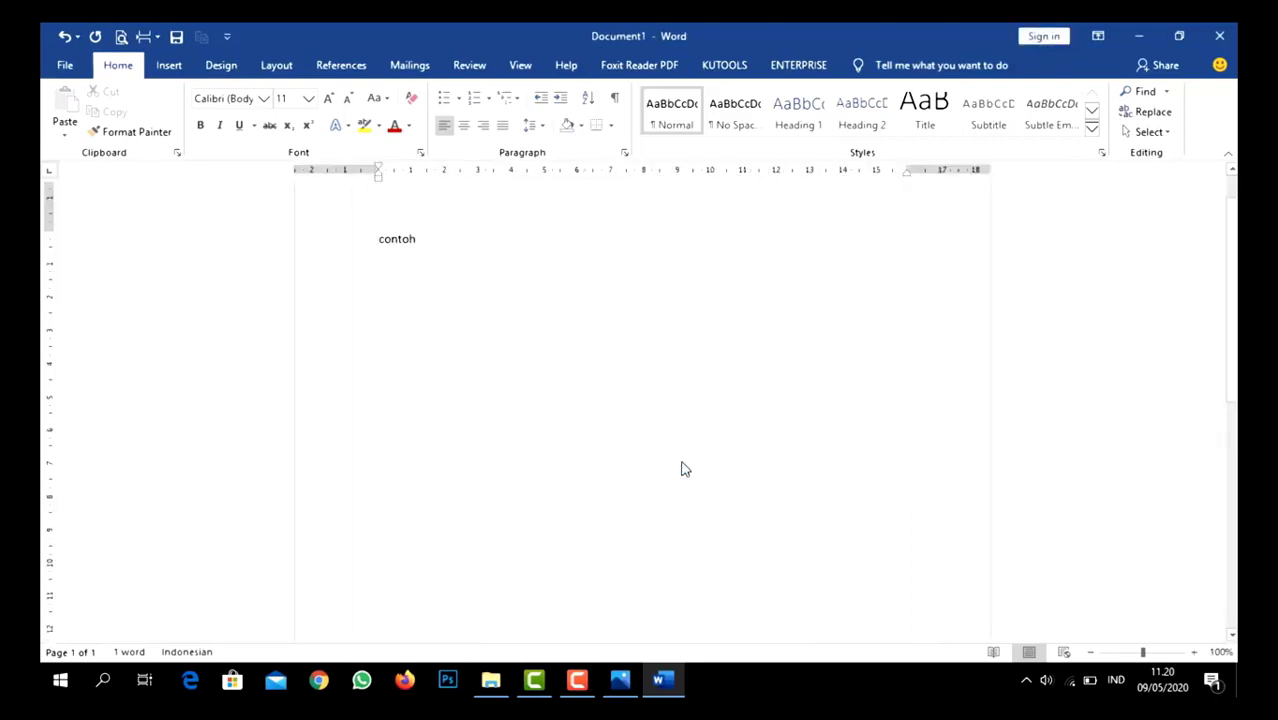
- Check the labelled interface picture, preview the document in Read Mode and Web Layout, and return to Print Layout
left_click(619, 680)
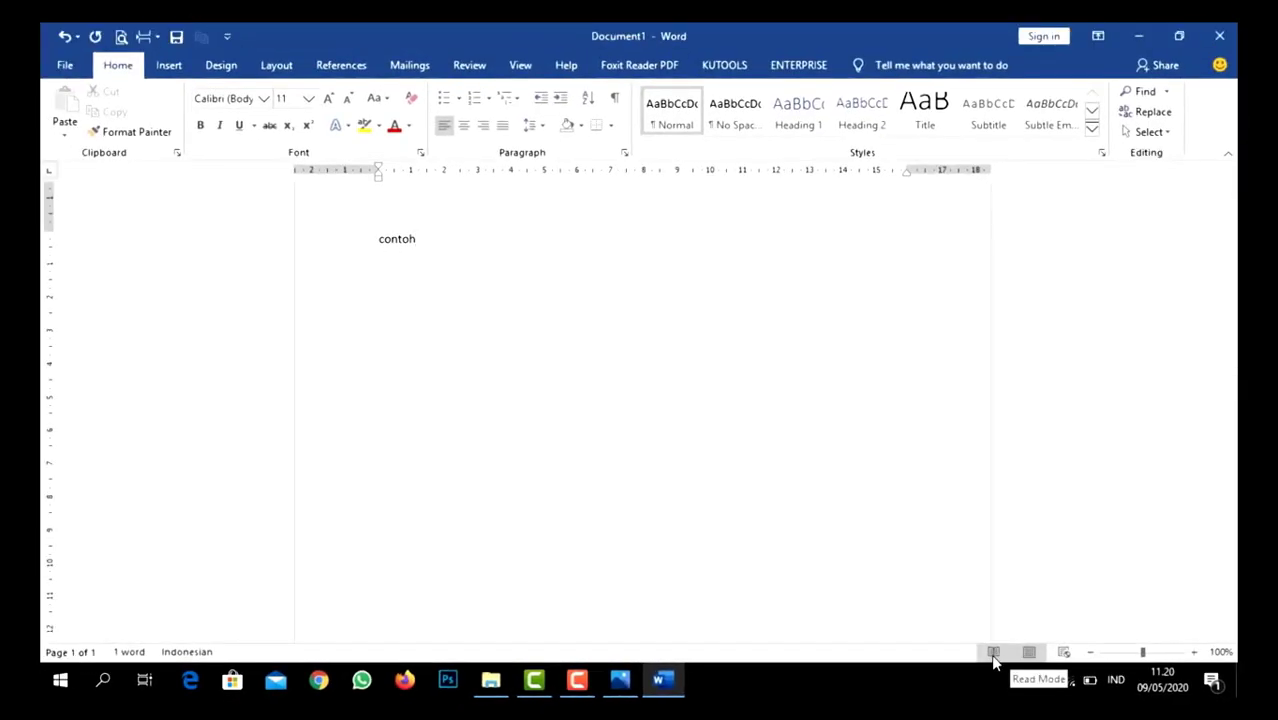
left_click(993, 653)
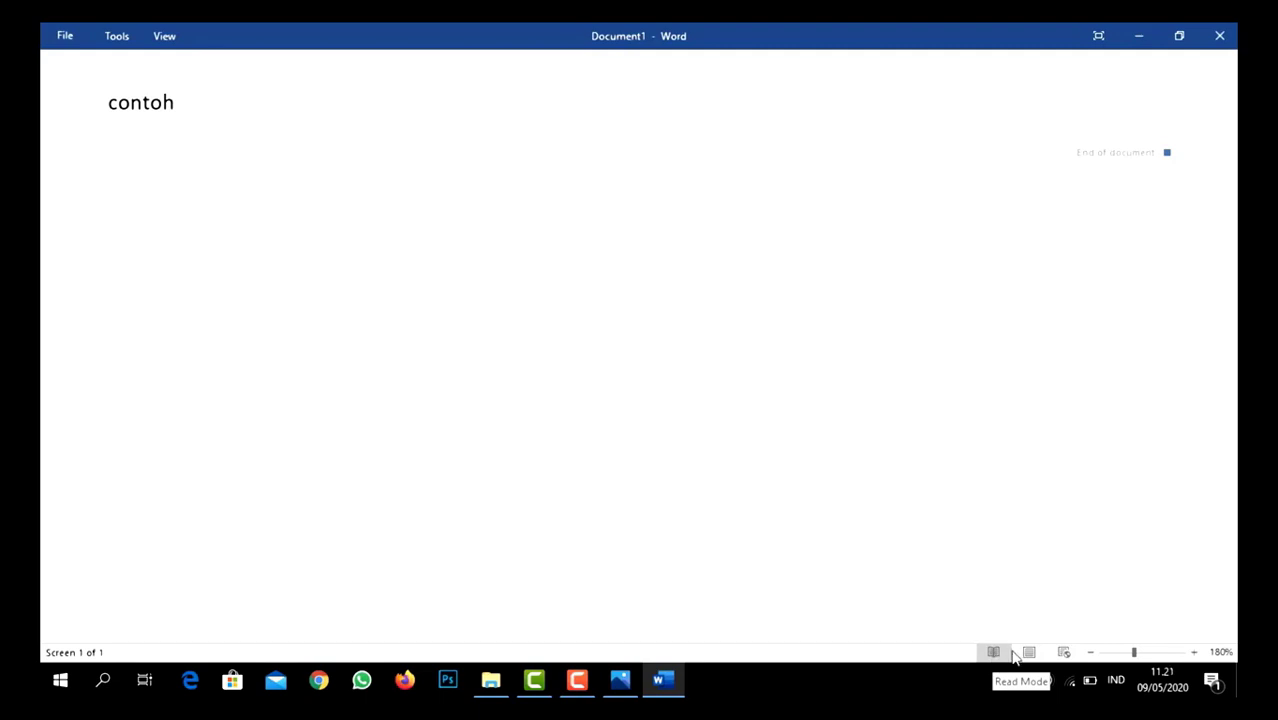
left_click(1027, 653)
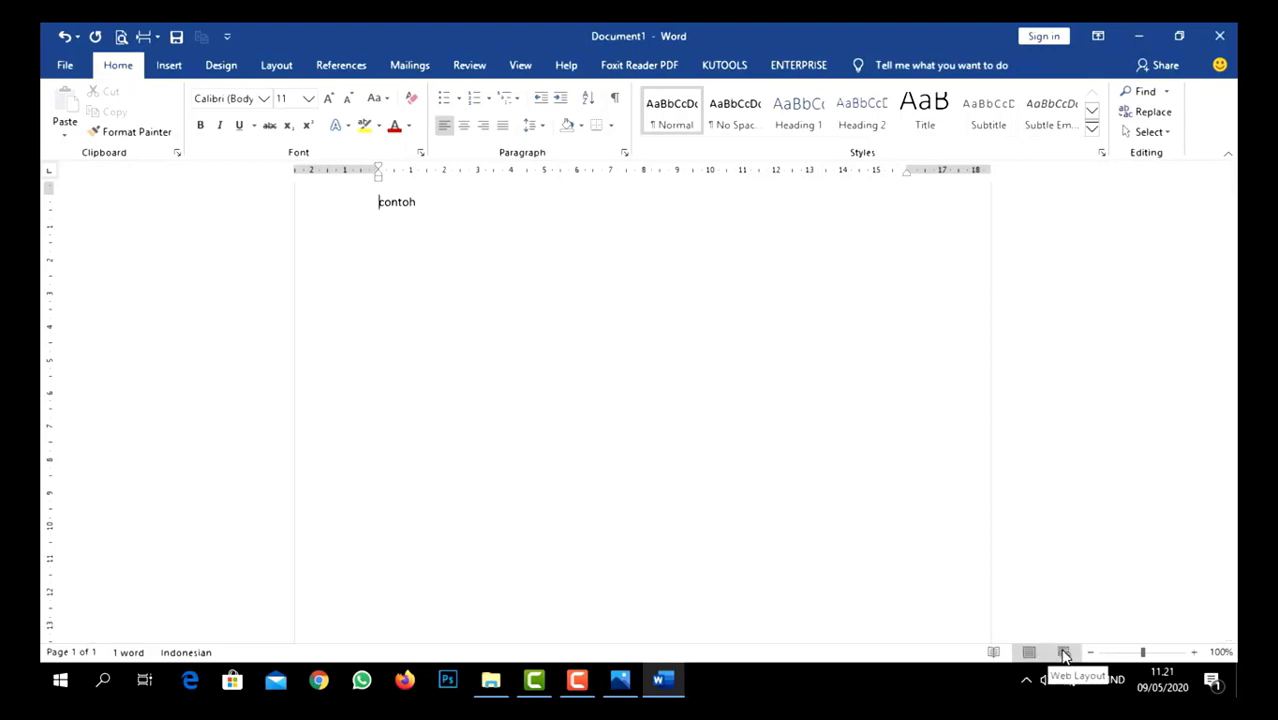
left_click(1064, 654)
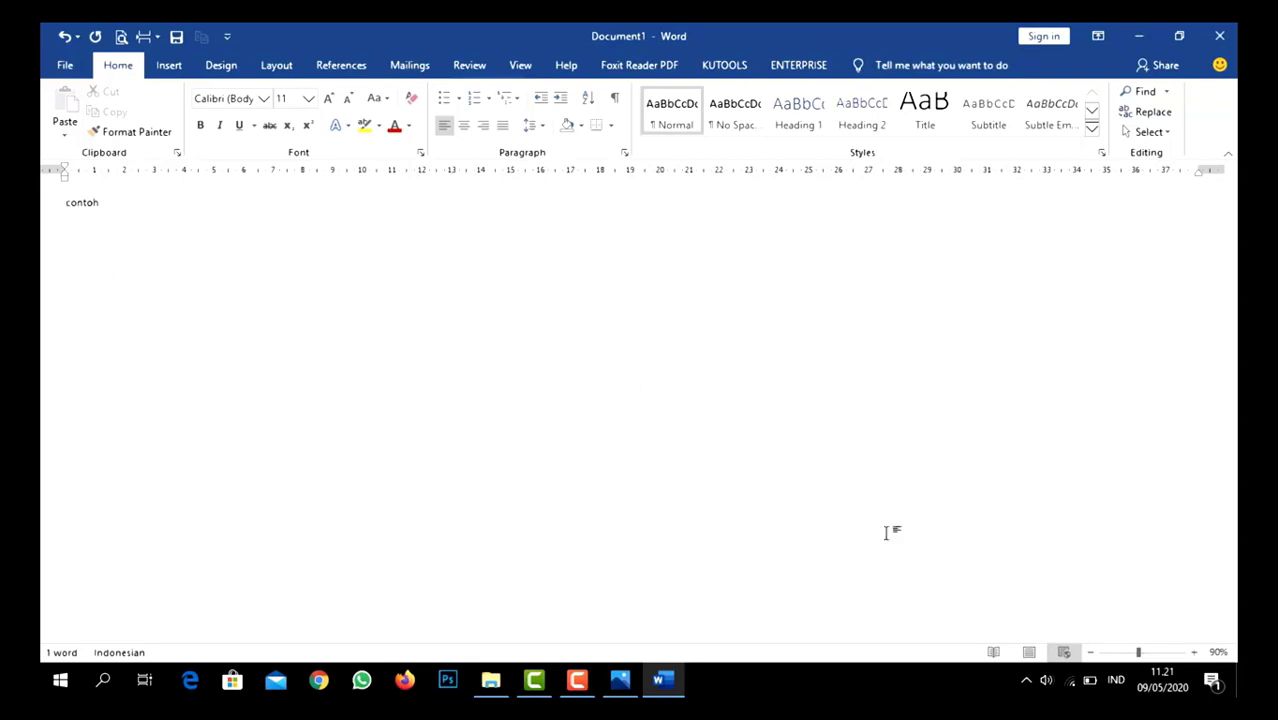
left_click(1024, 654)
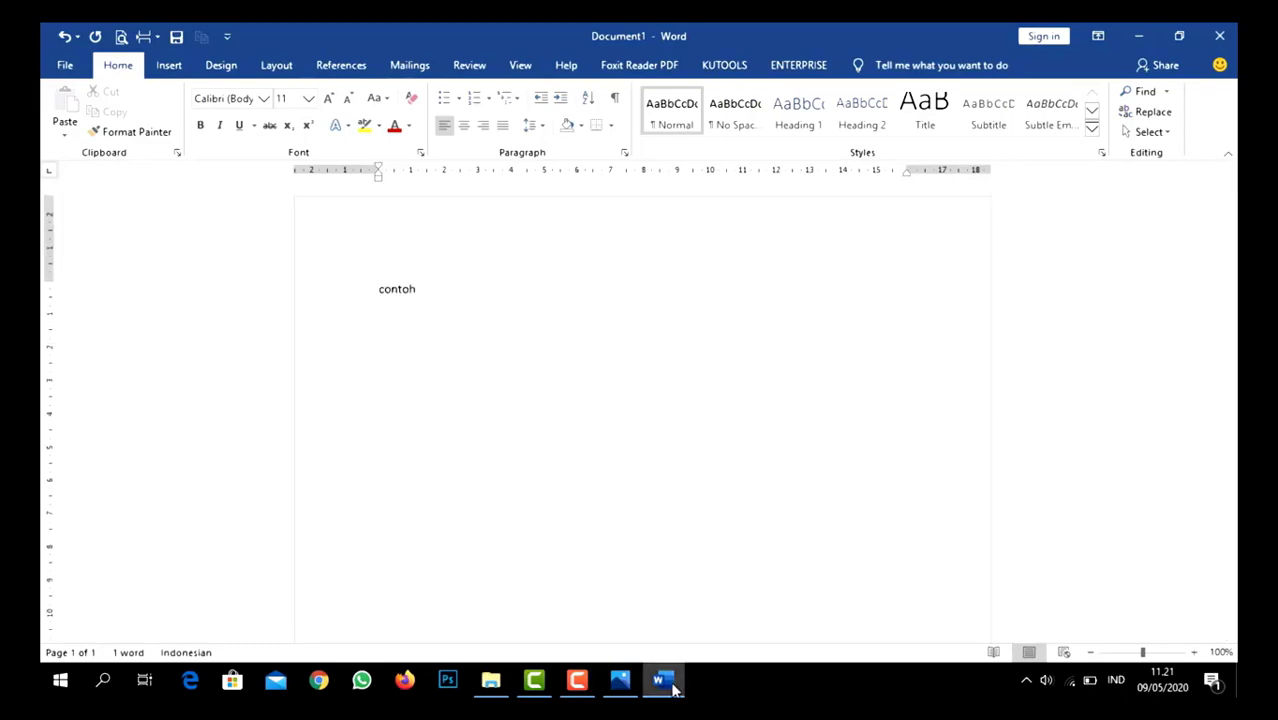
- Check the labelled interface picture and insert a Next Page section break after the word "contoh"
left_click(620, 680)
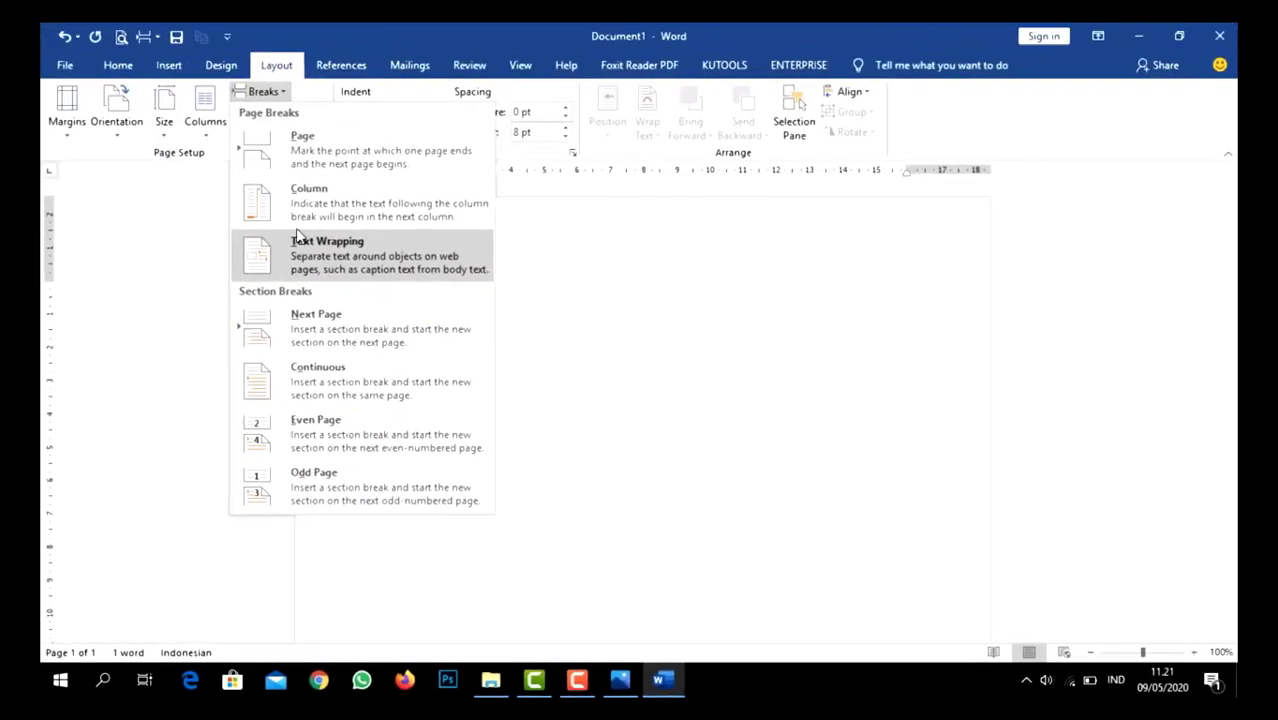
left_click(306, 315)
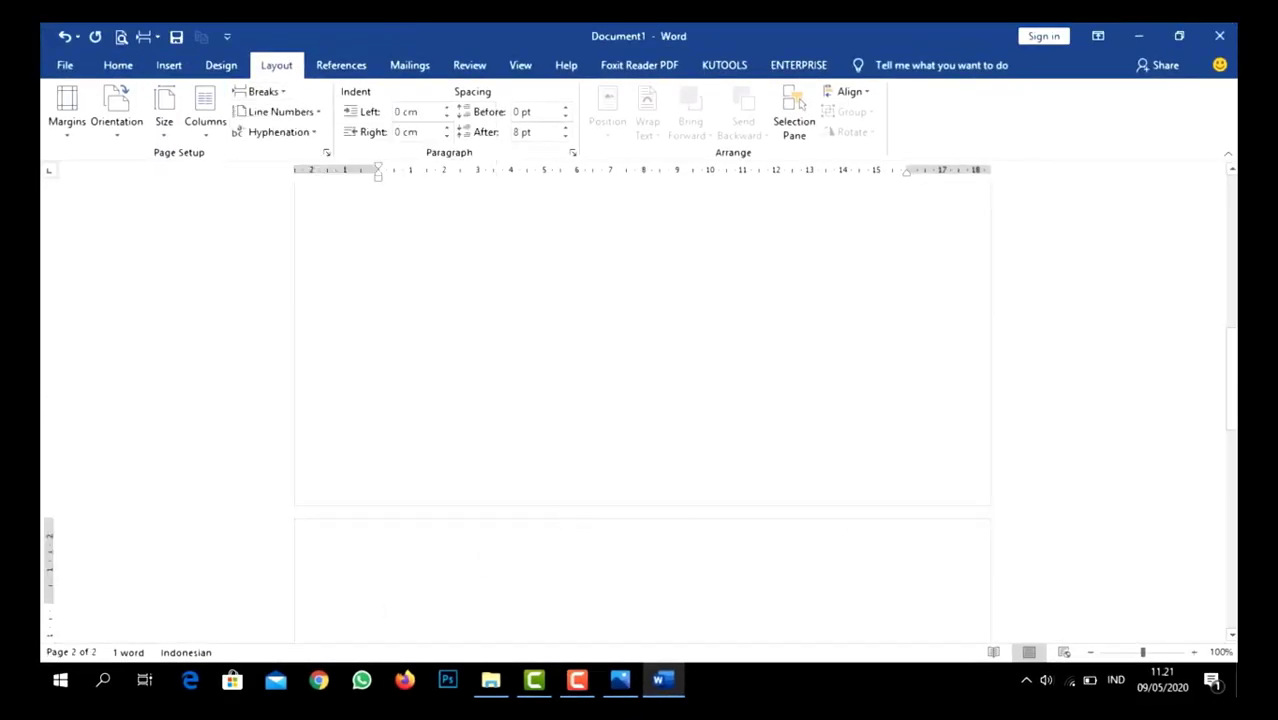
left_click_drag(1231, 400, 1231, 246)
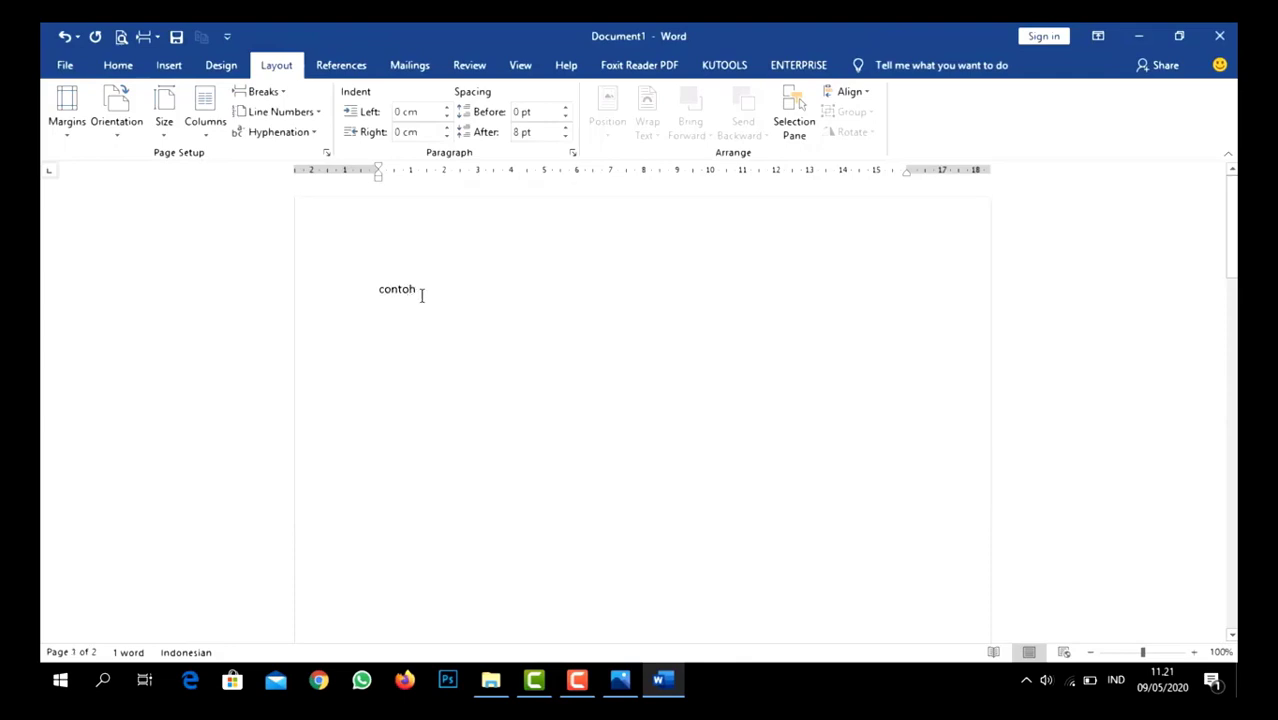
- Replace the word "contoh" on the first page with "Halaman 1"
left_click_drag(421, 295, 362, 290)
key("BackSpace")
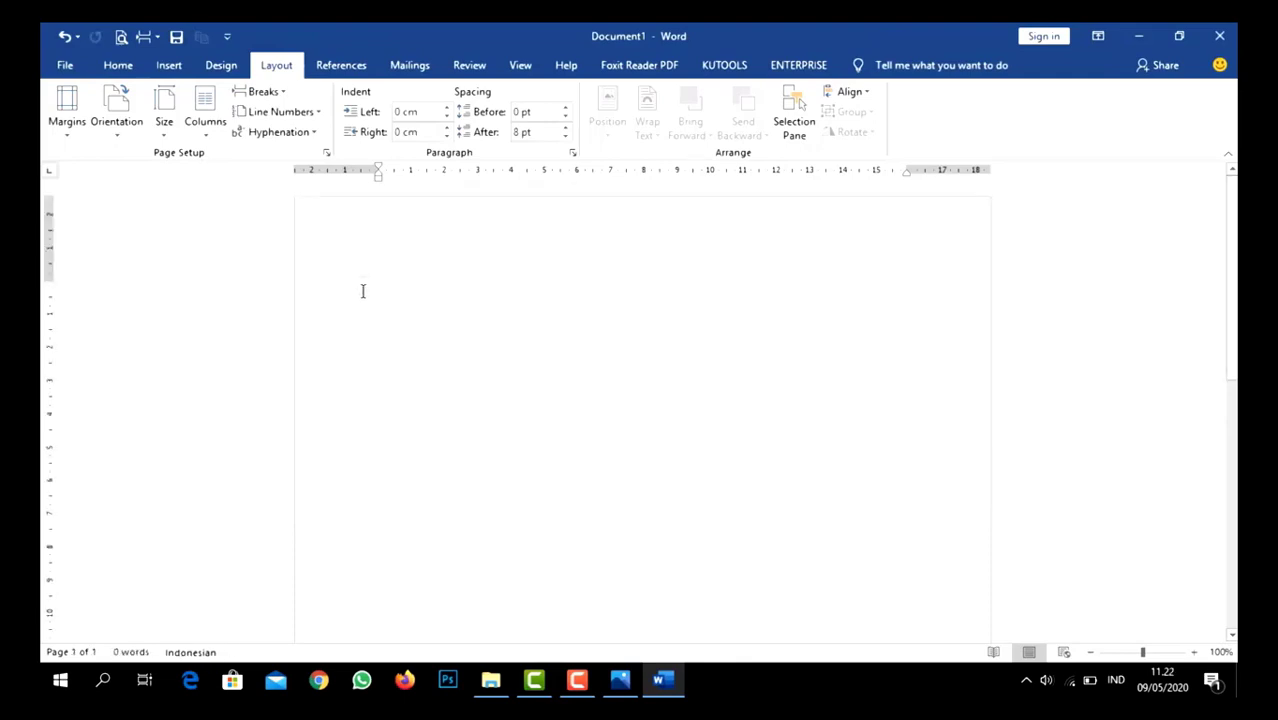
type("halaman 1")
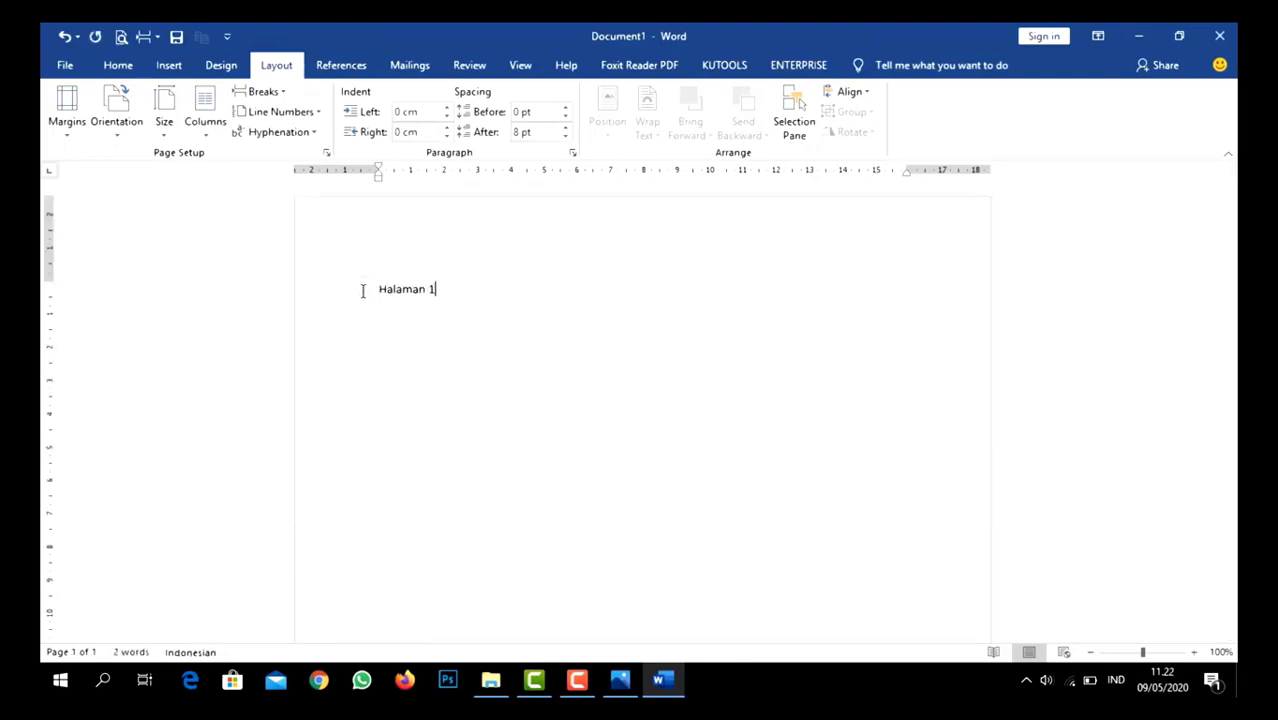
- Insert a Next Page section break after "Halaman 1" and enter "Halaman 2" on the new page
scroll(640, 410, "down", 5)
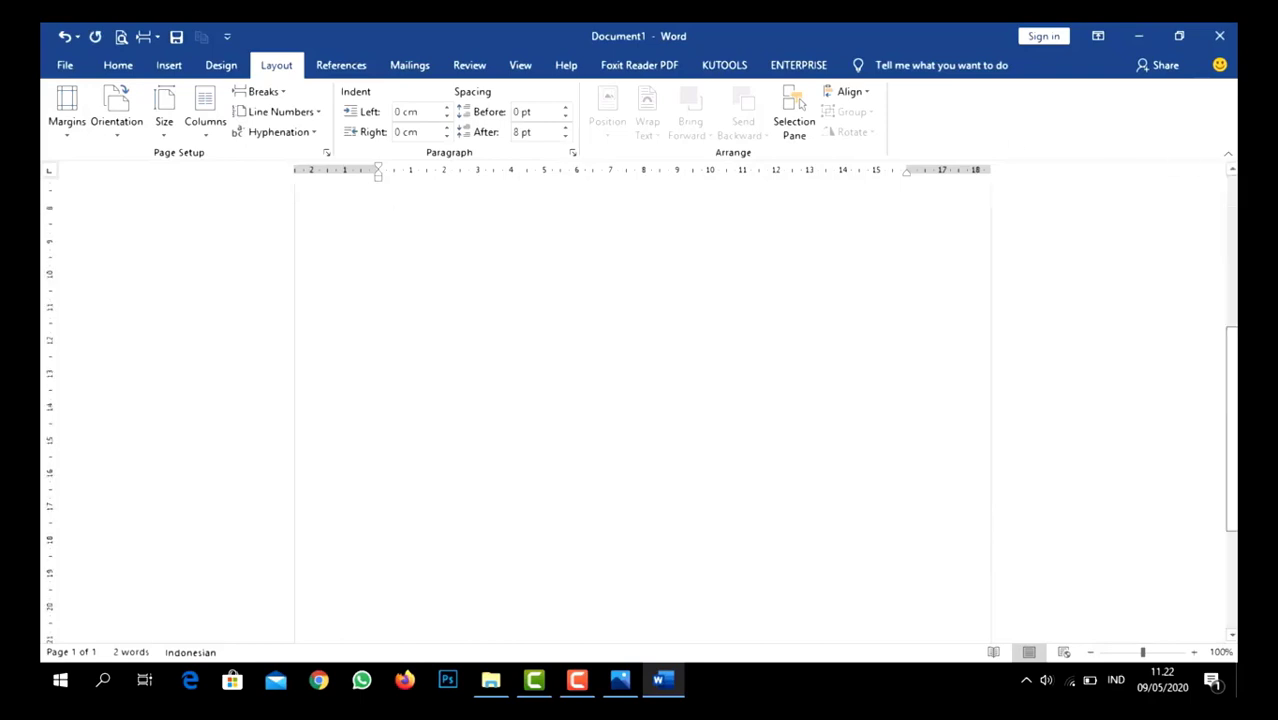
scroll(640, 410, "up", 3)
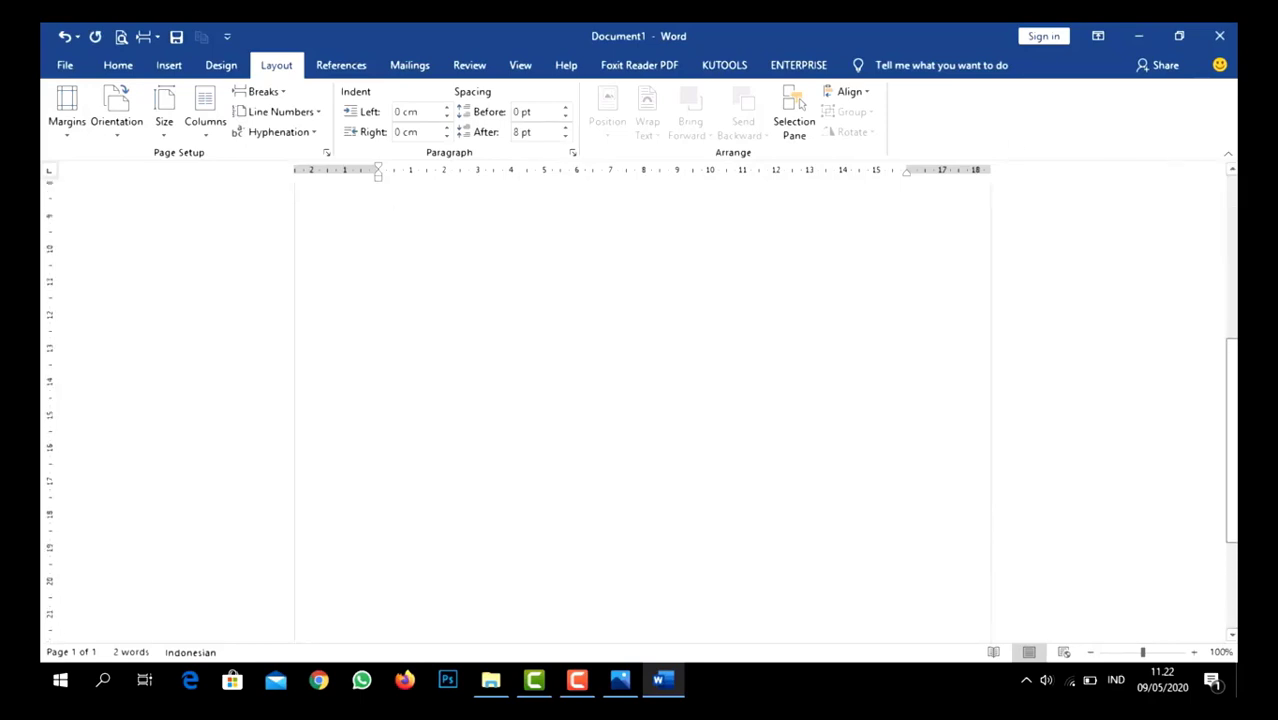
scroll(640, 410, "down", 3)
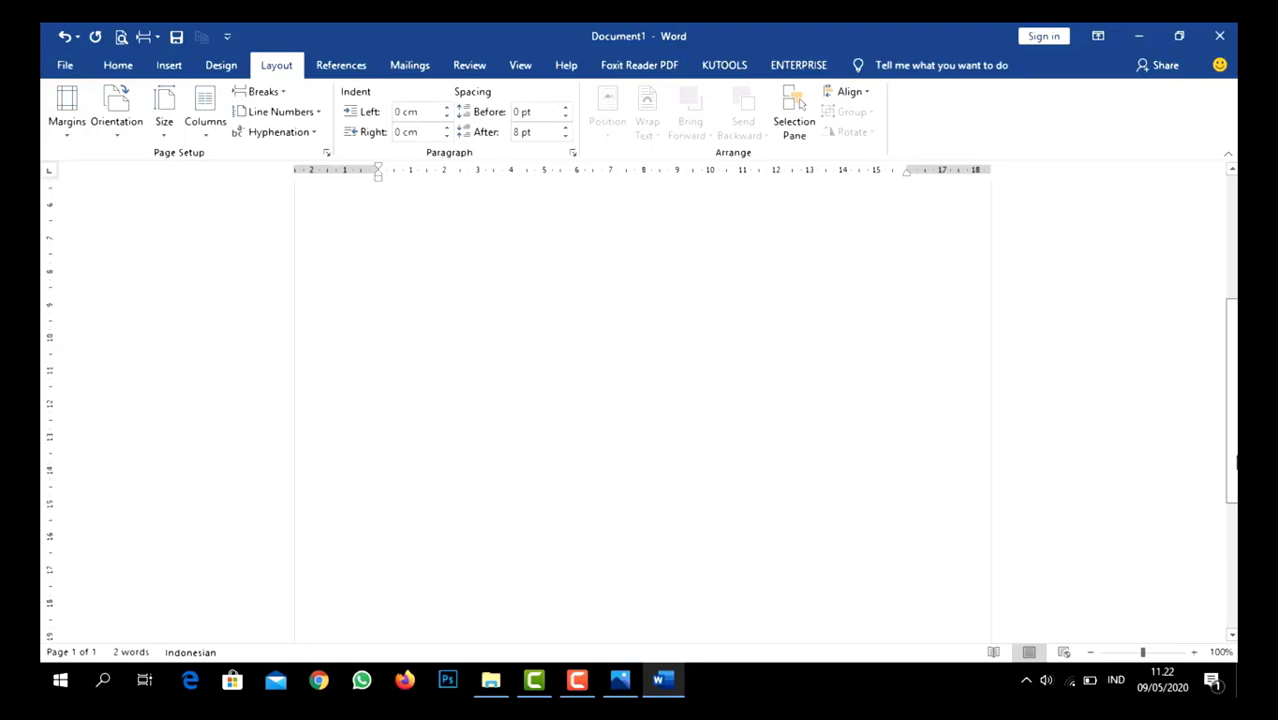
scroll(640, 410, "down", 2)
left_click_drag(1234, 543, 1234, 295)
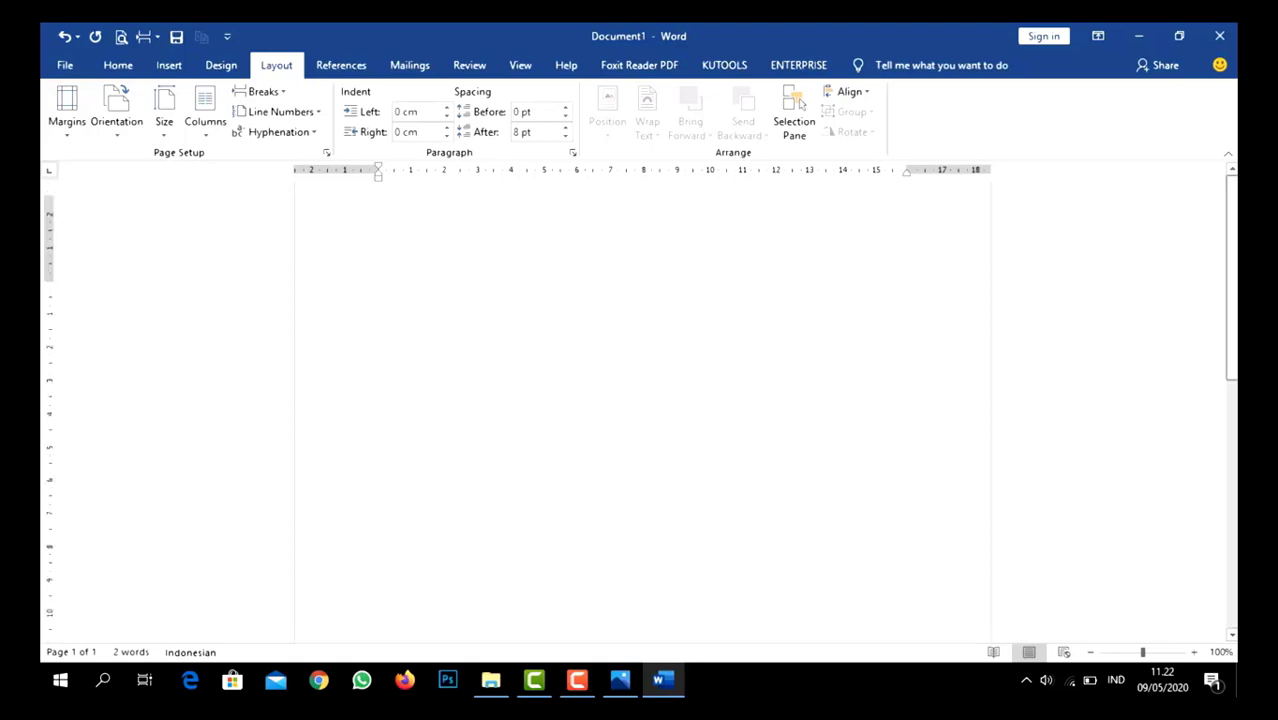
left_click(262, 91)
left_click(334, 329)
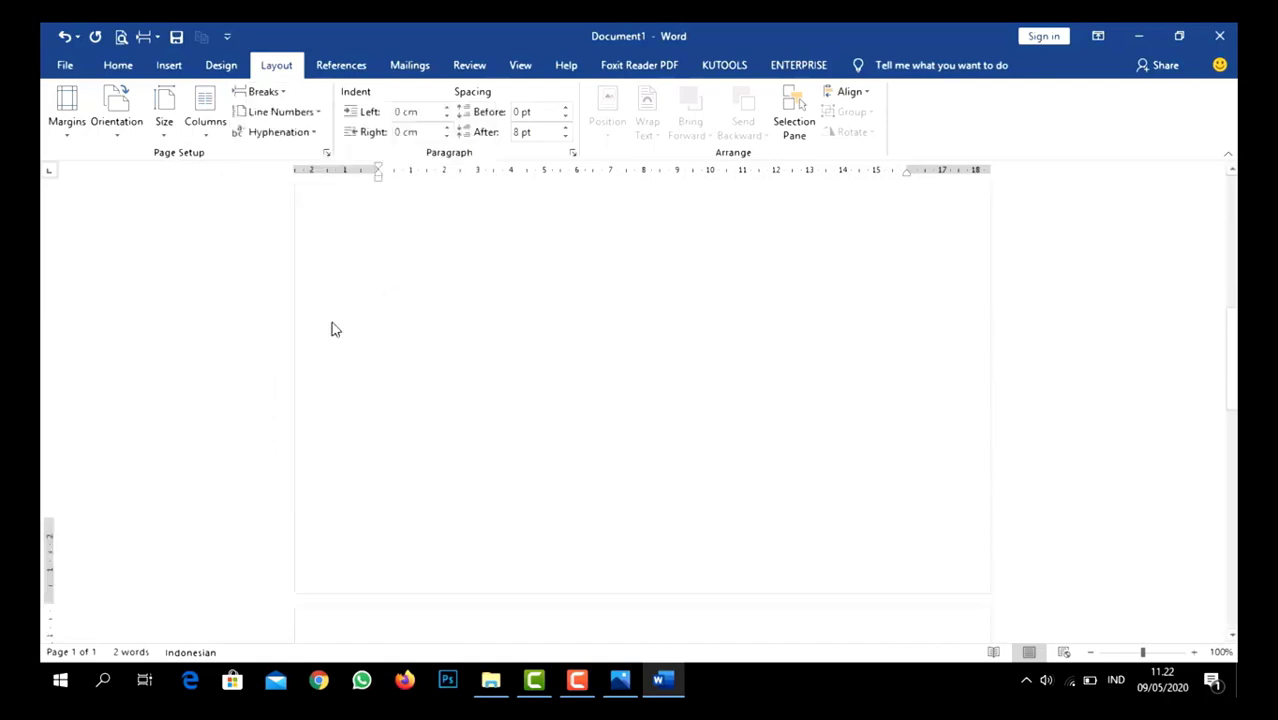
type("halama")
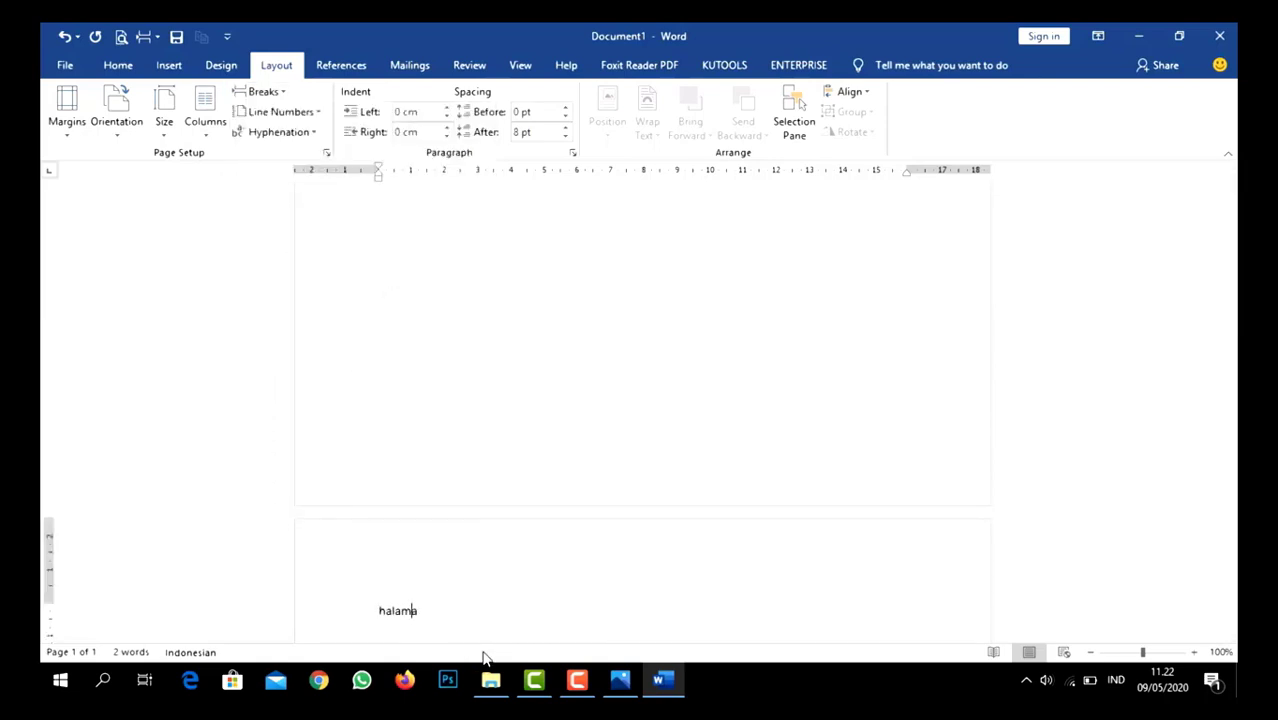
type("n 2")
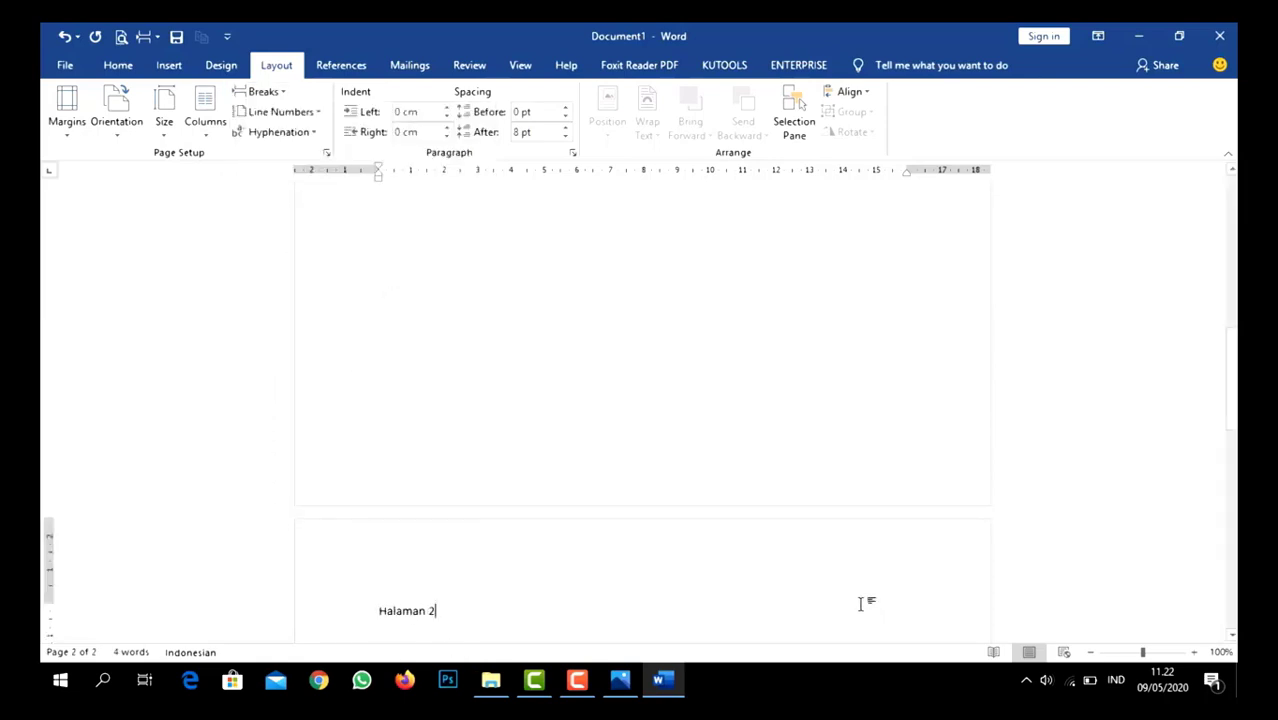
- Examine the page number indicator in the status bar while moving between the first and second pages
left_click(730, 461)
left_click_drag(1231, 380, 1231, 228)
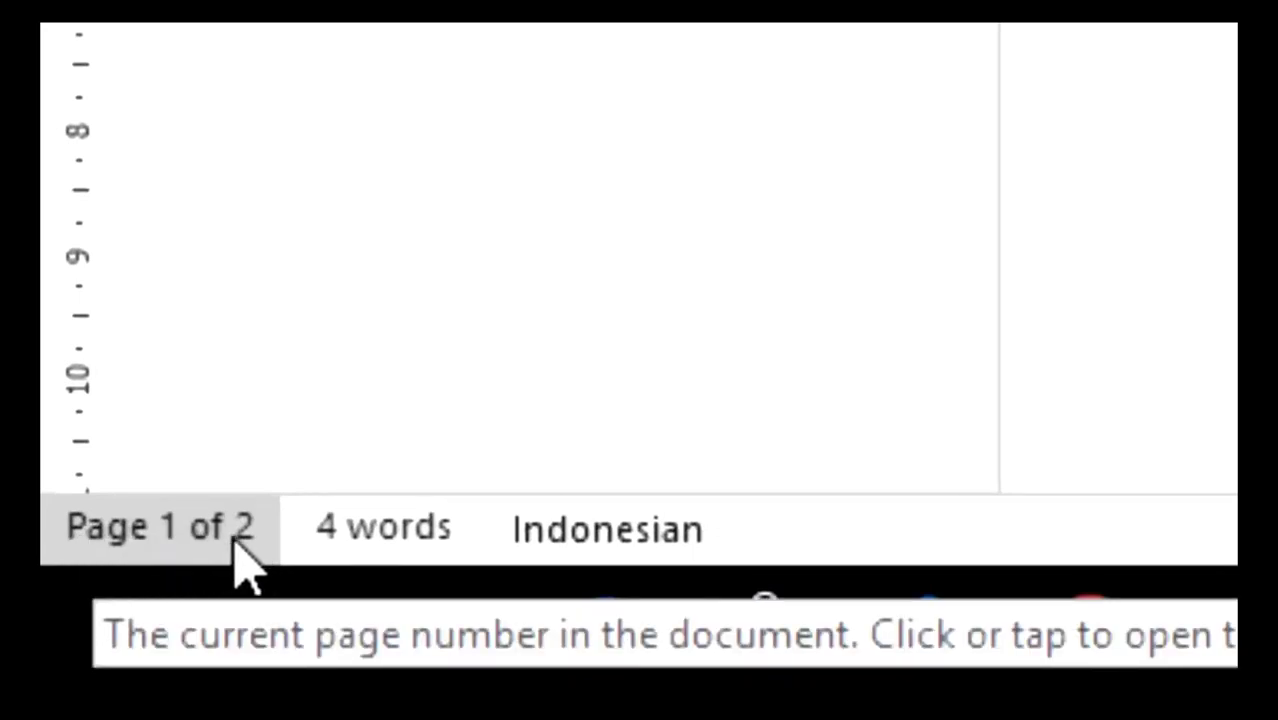
scroll(735, 368, "down", 7)
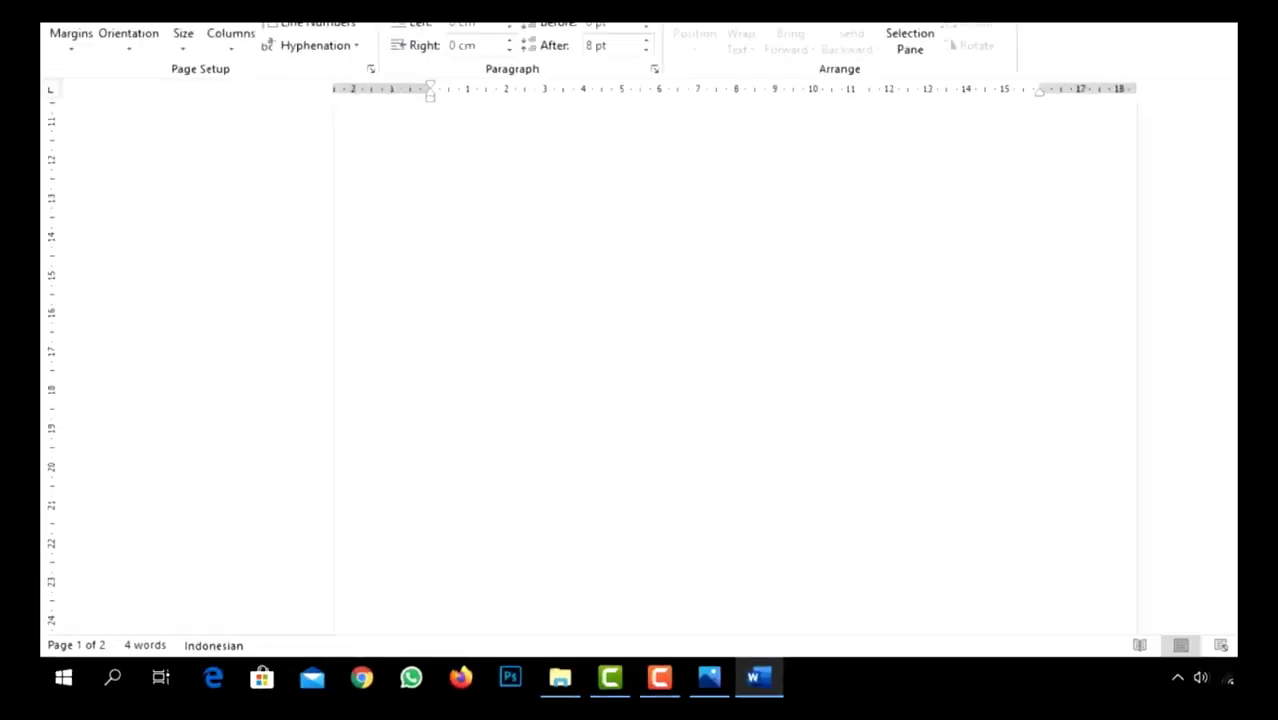
scroll(622, 396, "down", 5)
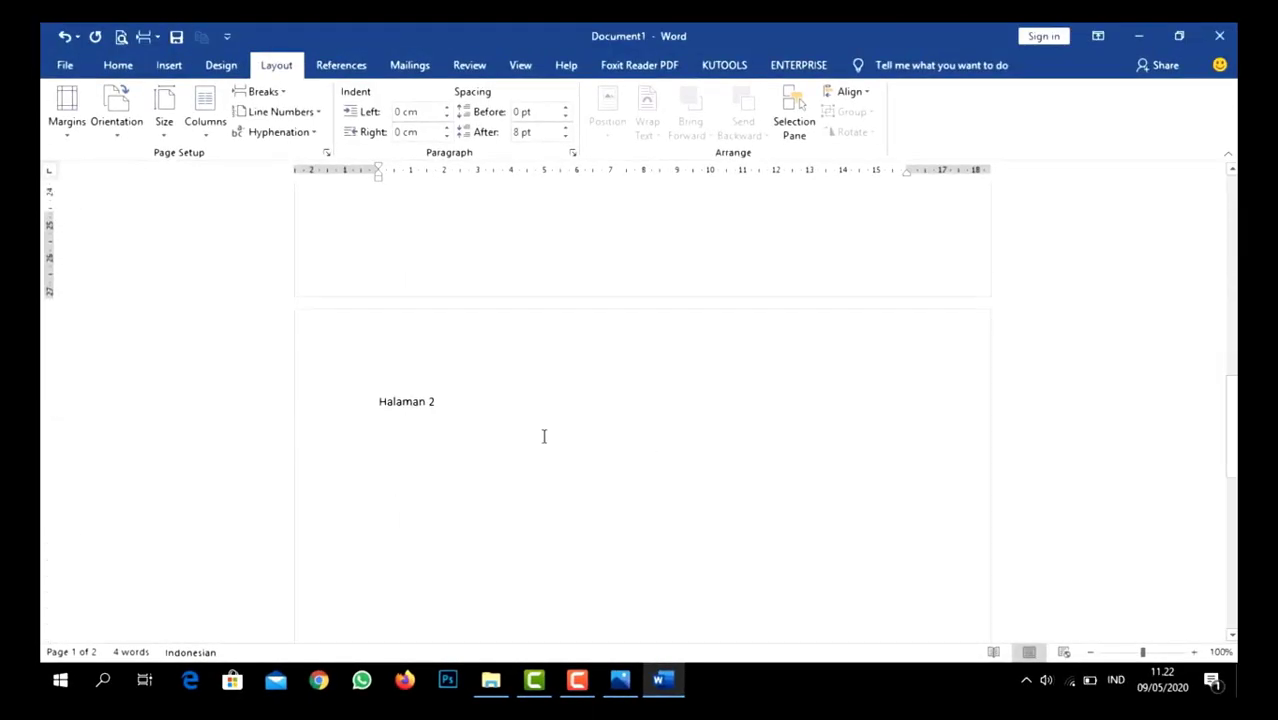
left_click(451, 402)
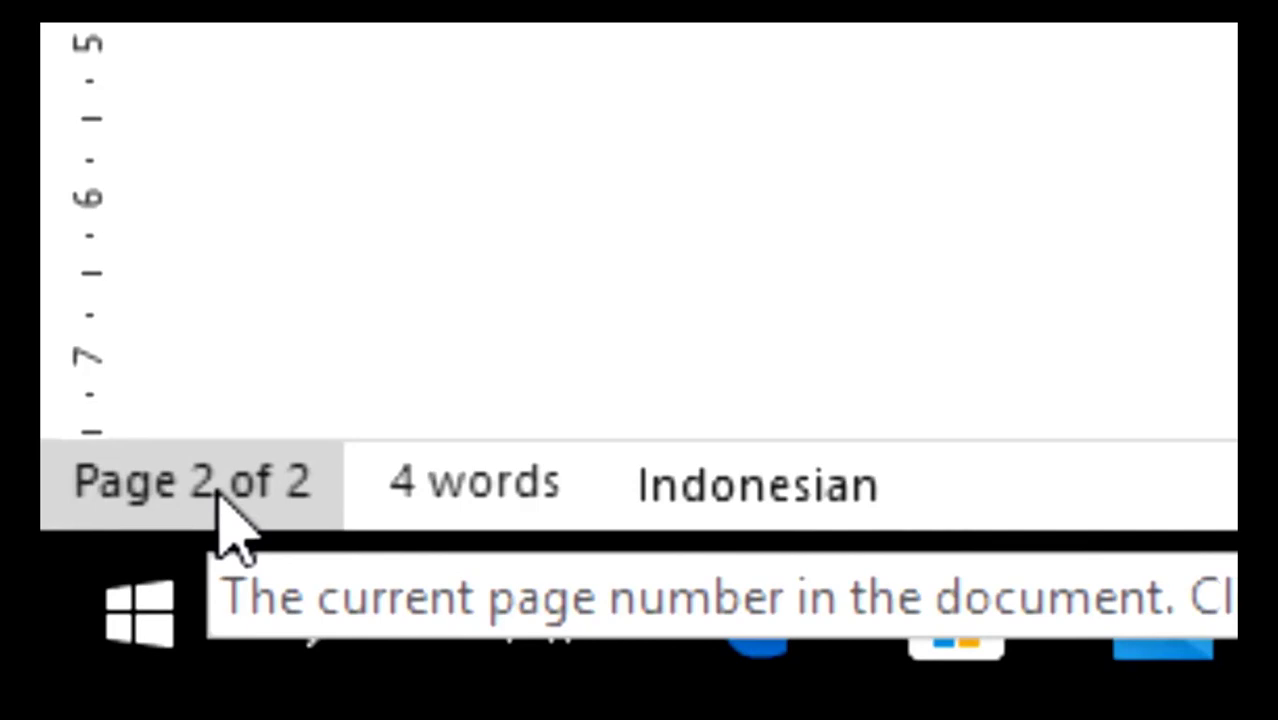
scroll(640, 230, "up", 5)
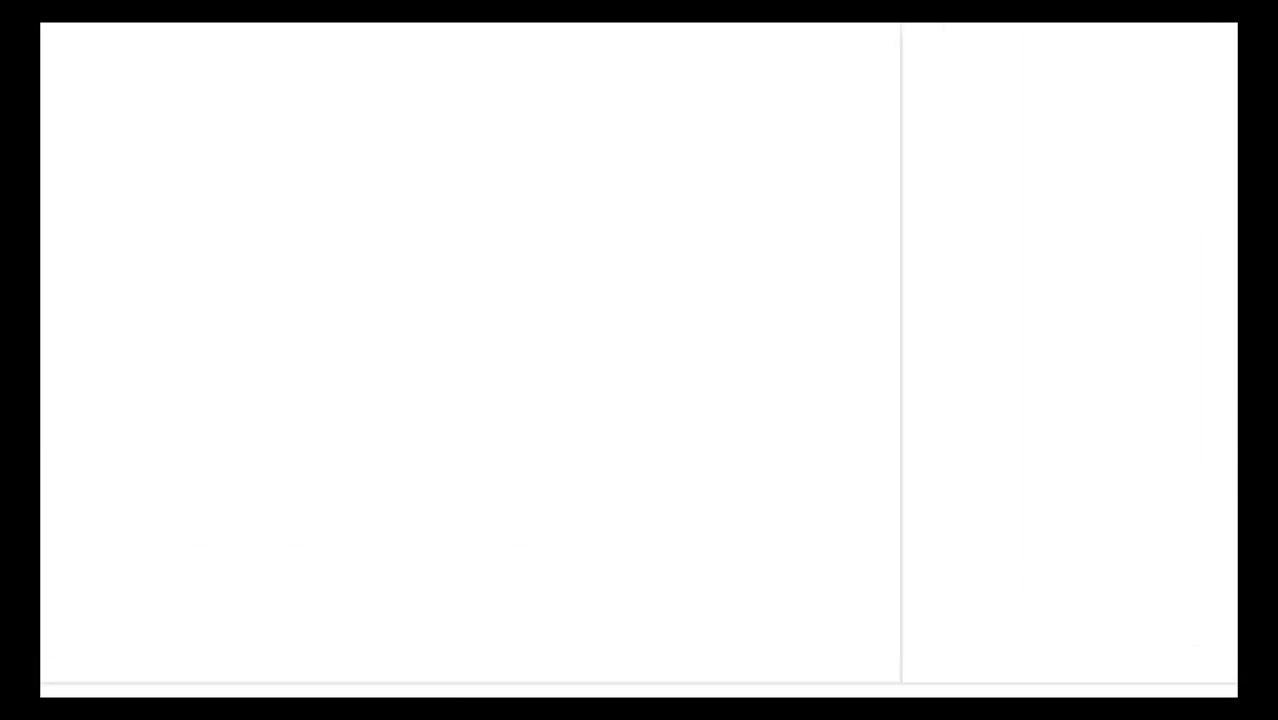
- Examine the document's word count by marking each word of "Halaman 1" and "Halaman 2" and comparing with the status bar
left_click_drag(719, 218, 812, 230)
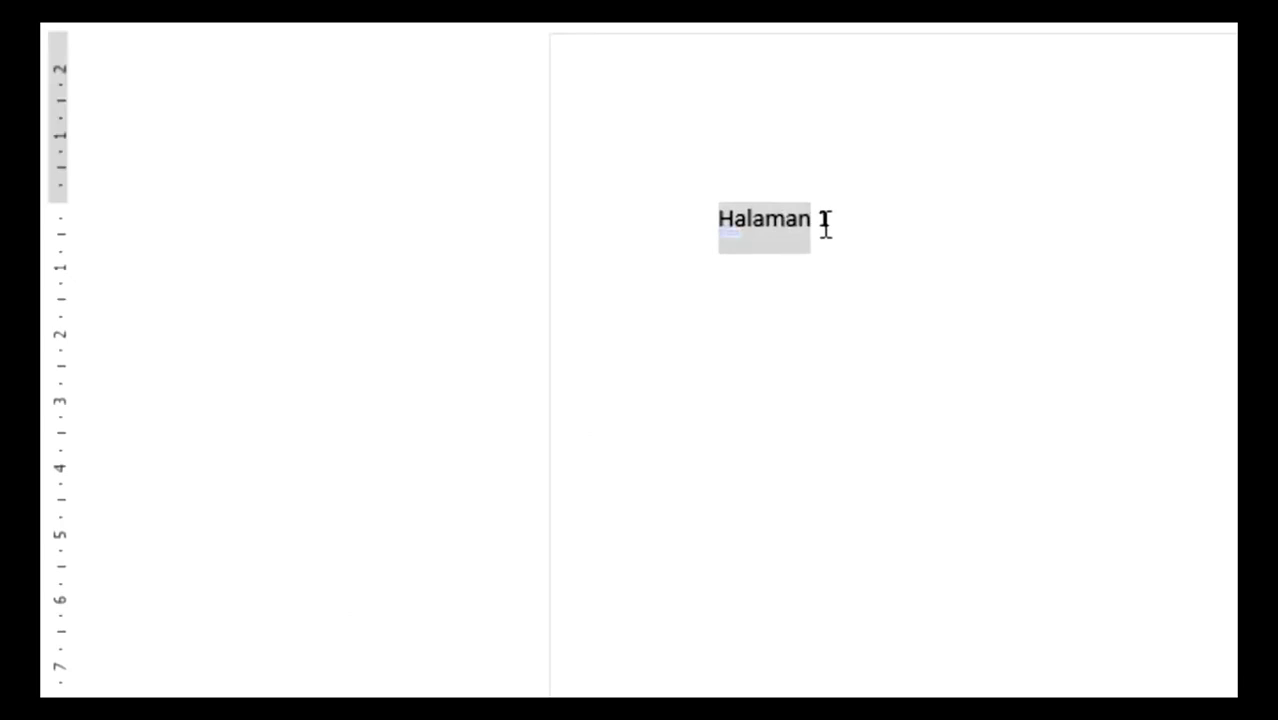
double_click(826, 226)
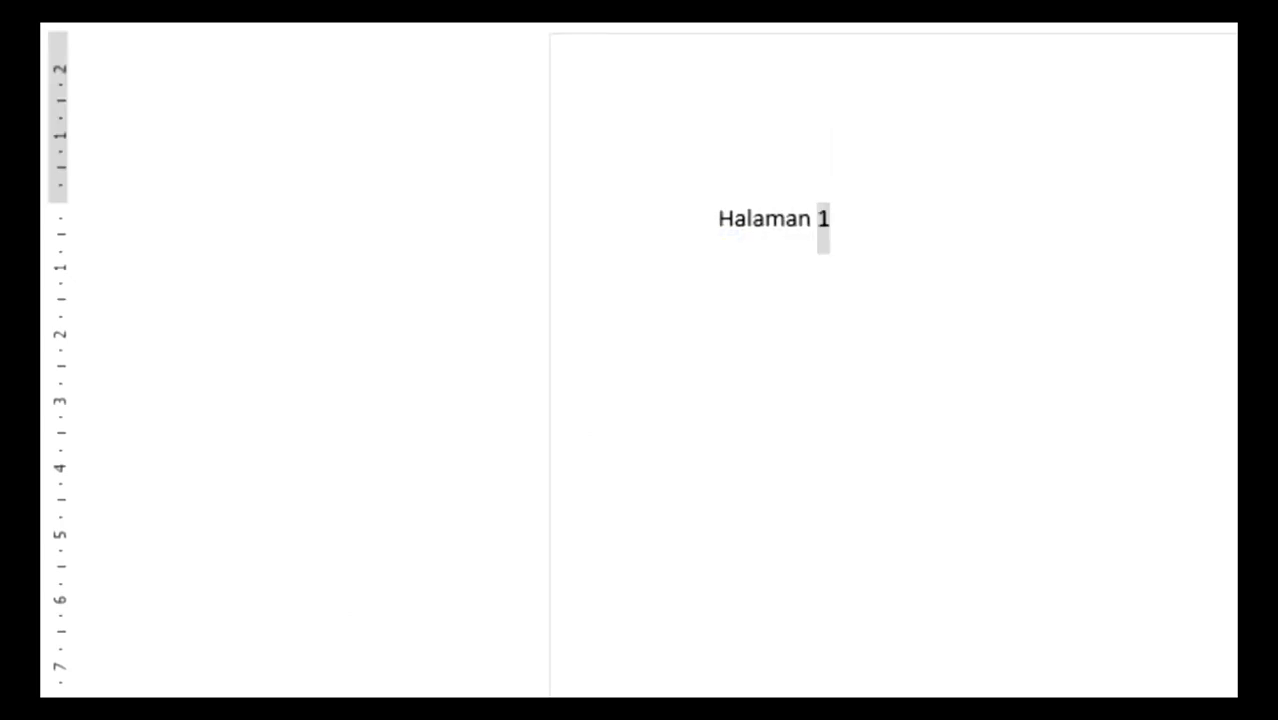
scroll(660, 580, "down", 15)
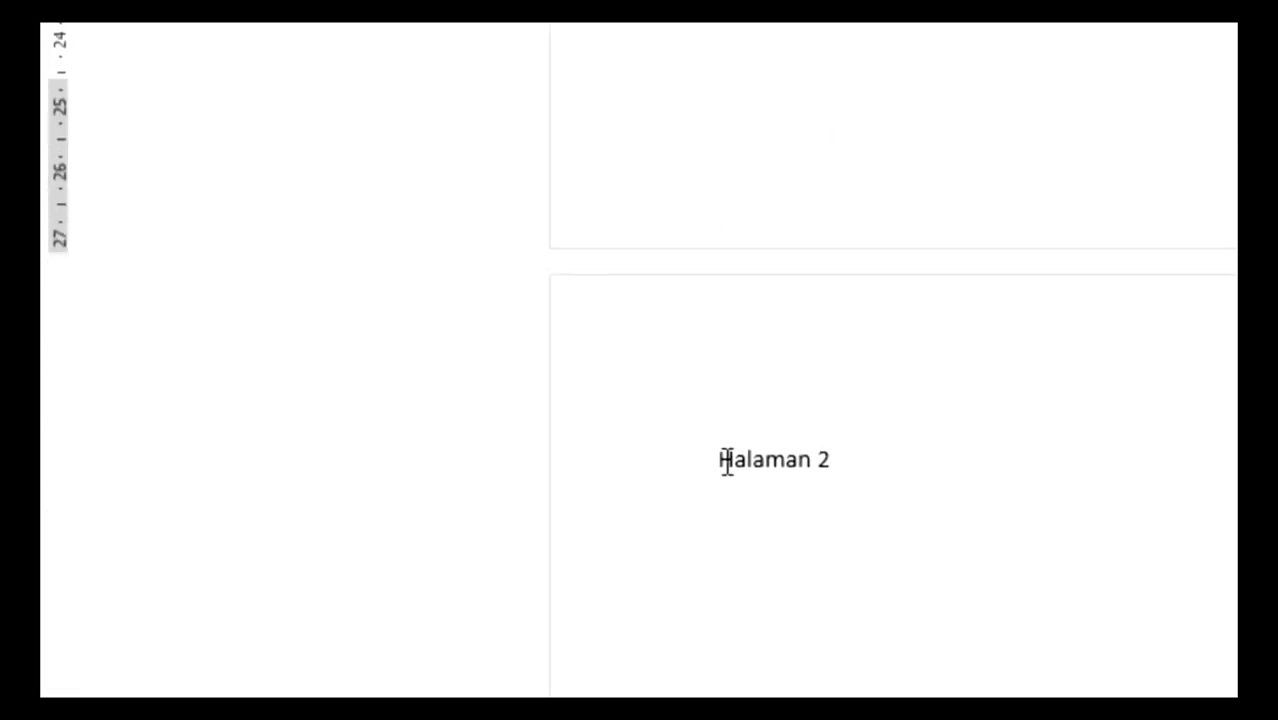
left_click_drag(718, 465, 810, 462)
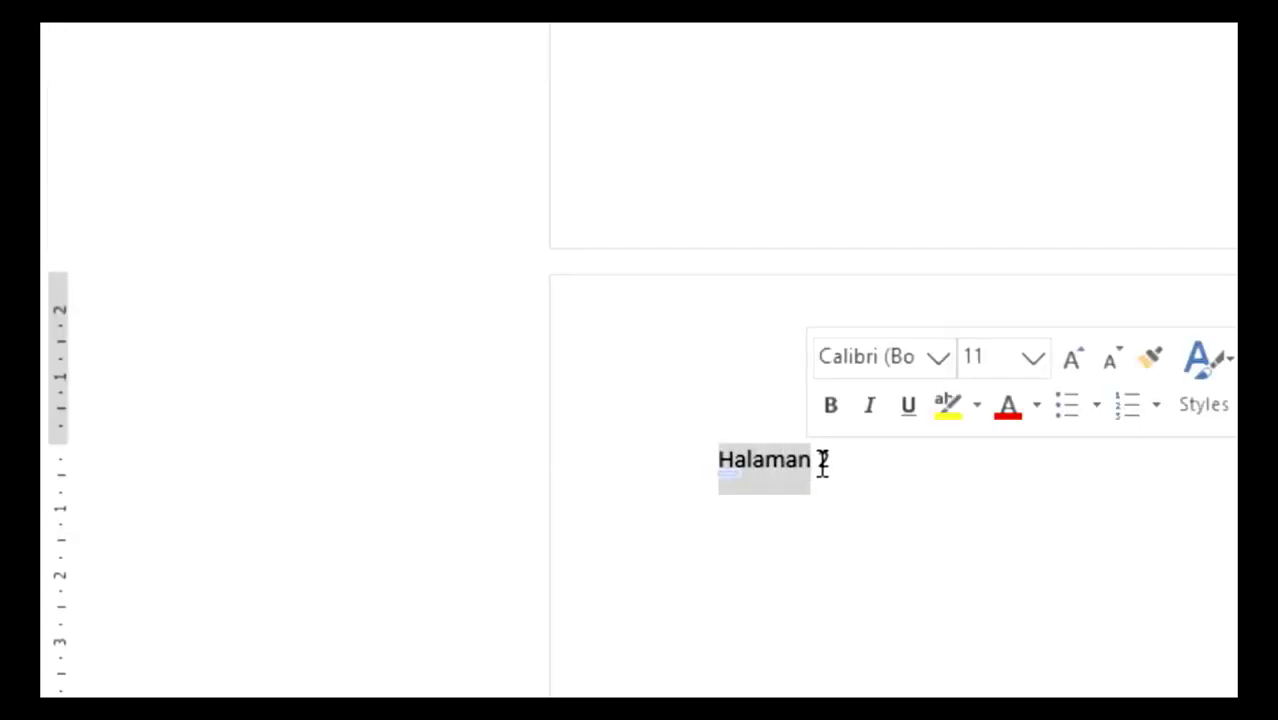
double_click(835, 466)
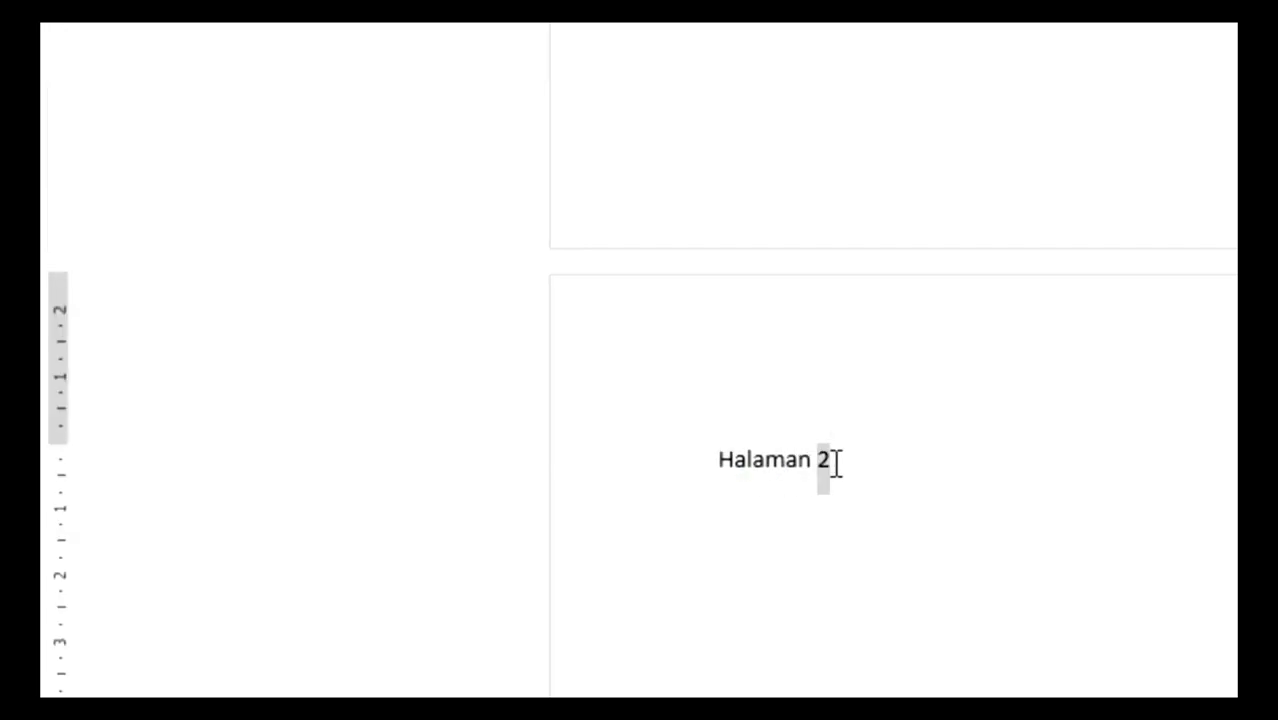
key("Right")
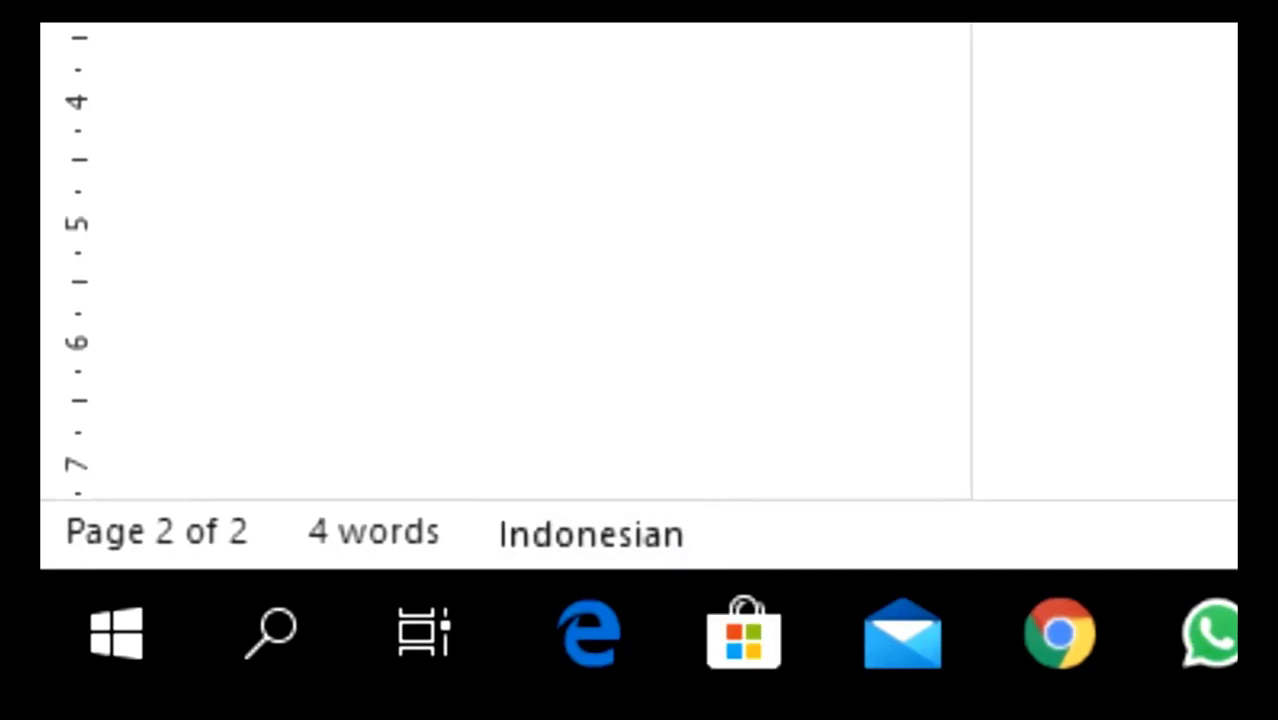
scroll(640, 260, "up", 5)
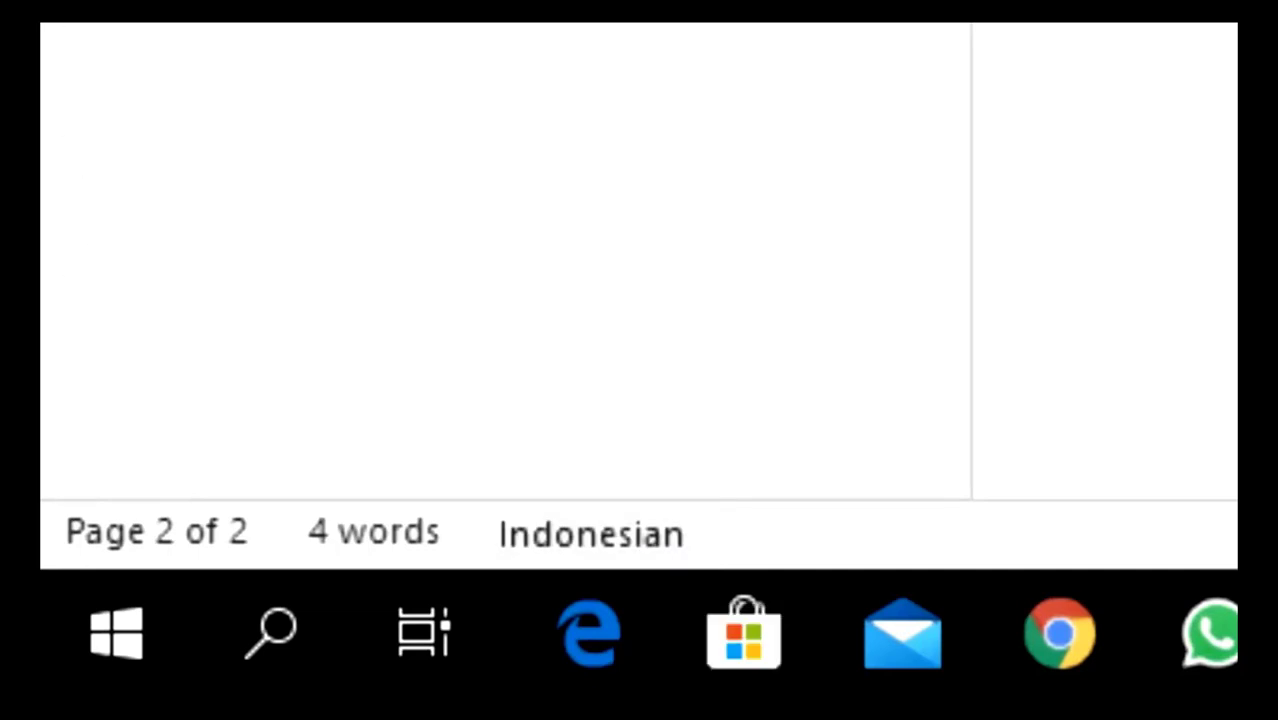
scroll(640, 260, "up", 3)
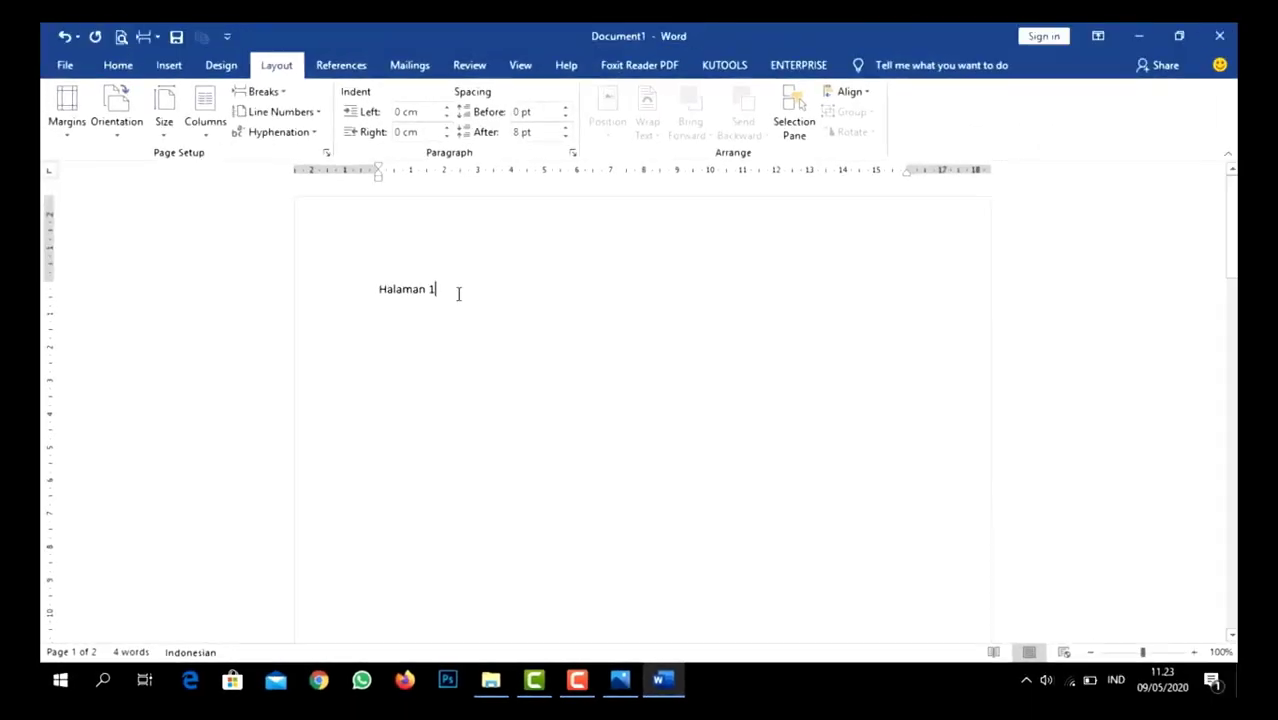
- Consult the labelled interface picture, hide the rulers in the Word document and show them again
mouse_move(620, 680)
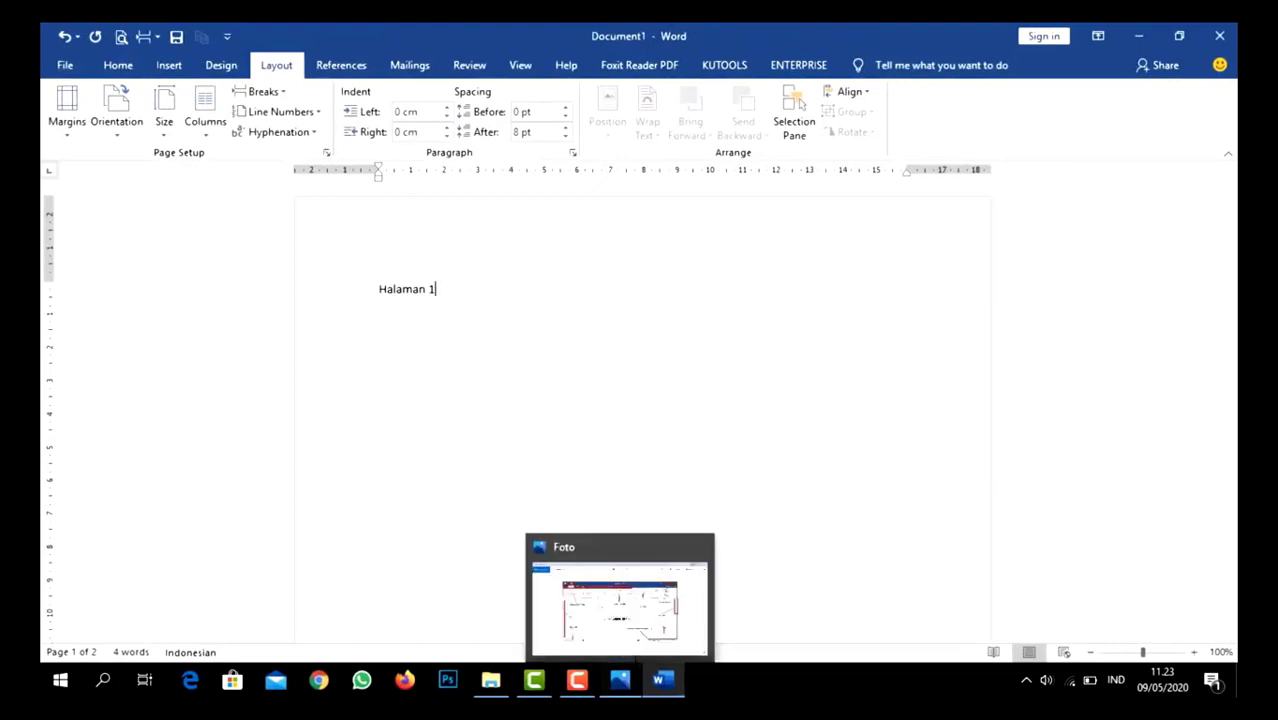
left_click(620, 680)
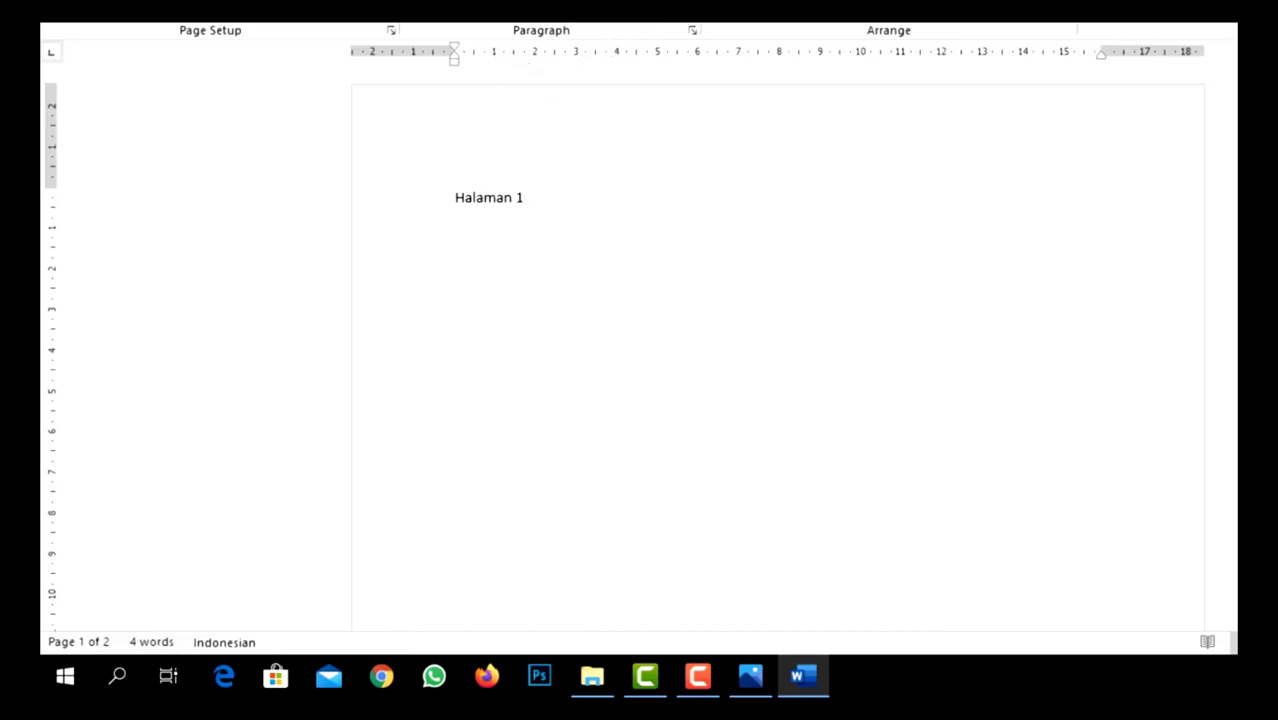
left_click(520, 65)
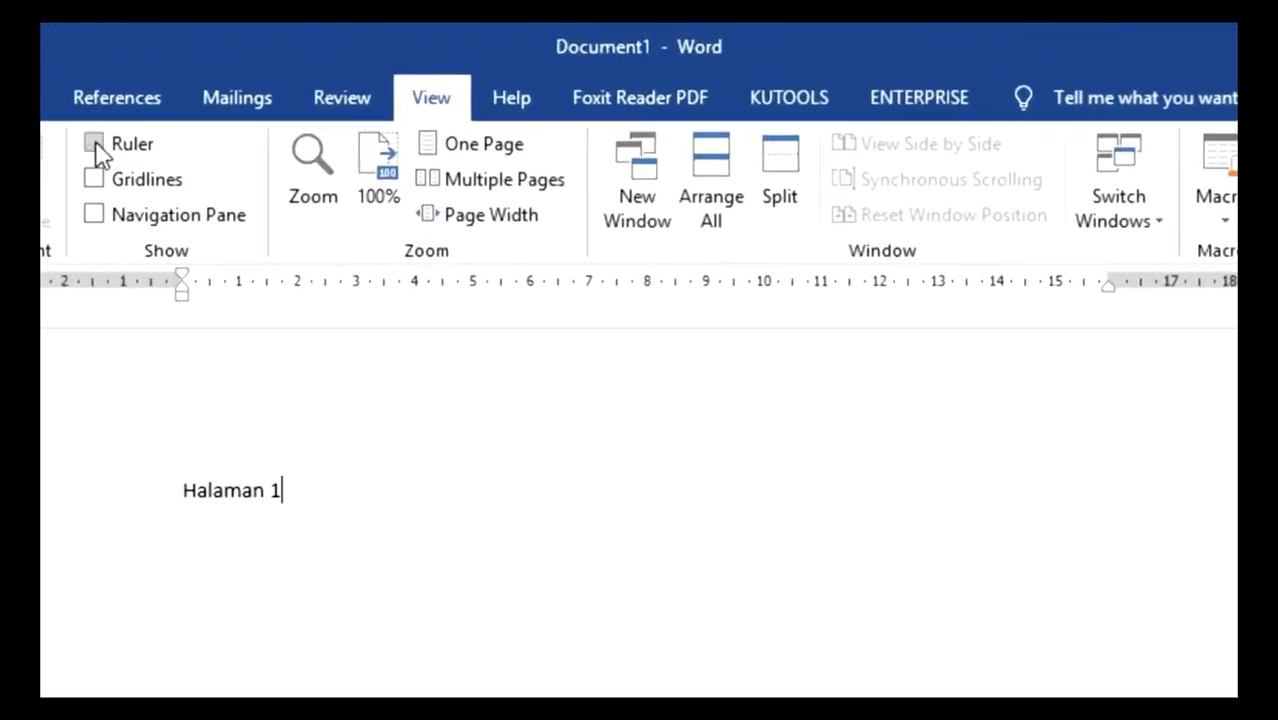
left_click(95, 145)
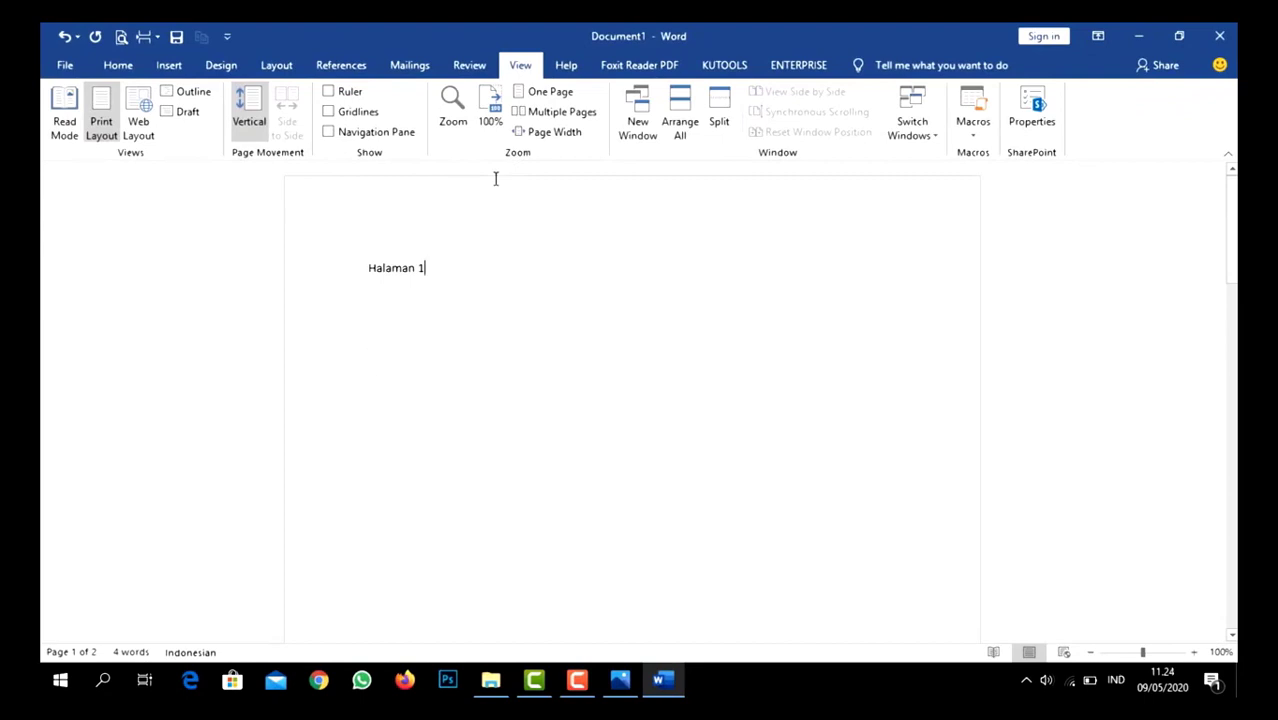
left_click(329, 92)
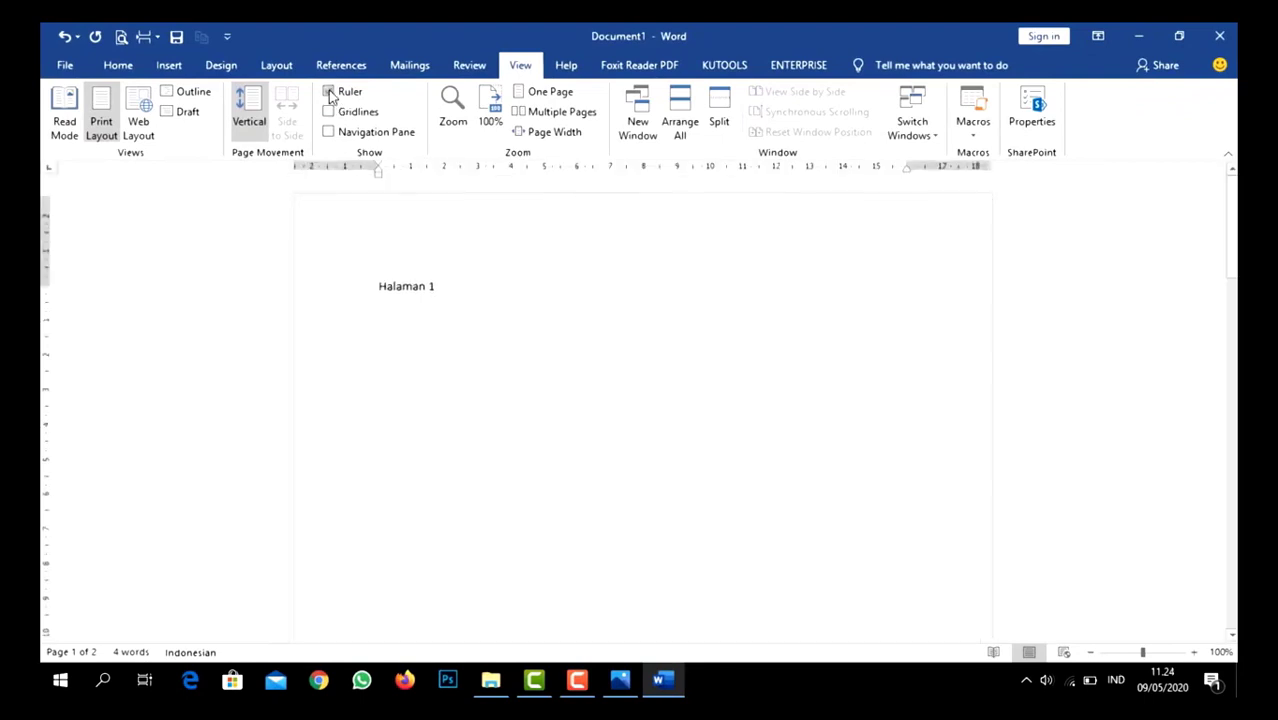
left_click(125, 66)
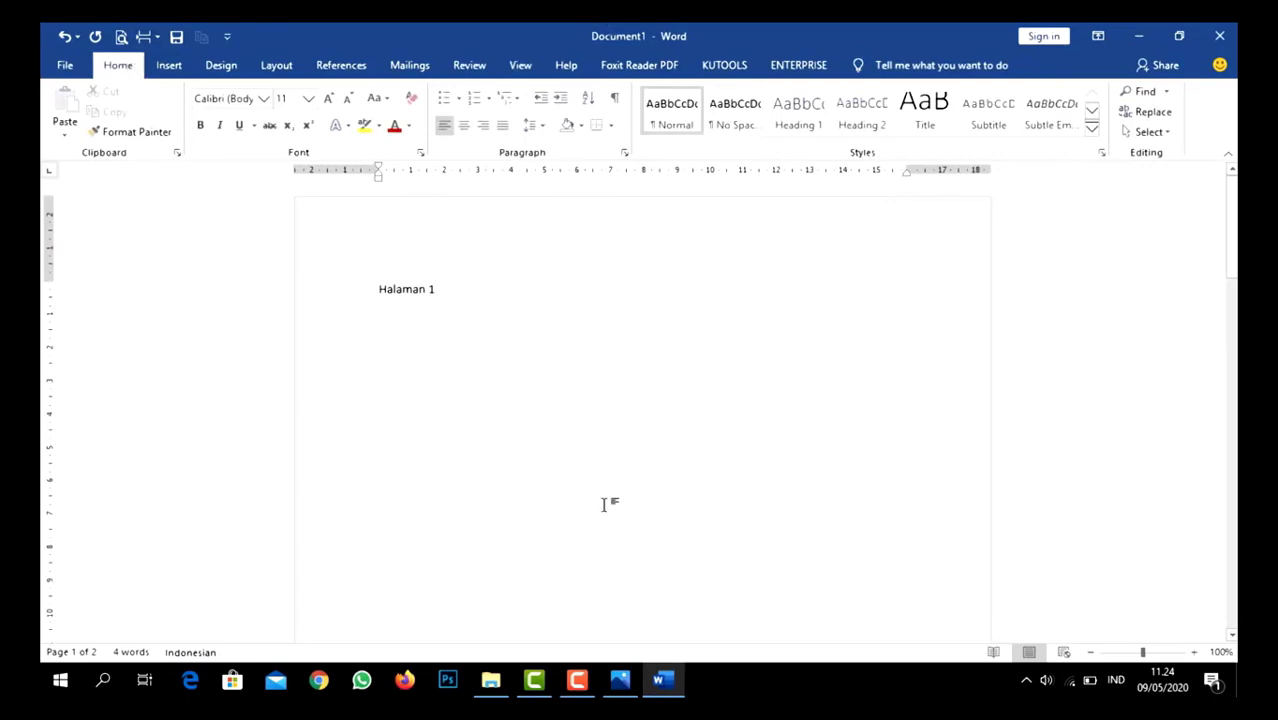
- Check the labelled interface picture again and delete the text "Halaman 1" from the first page
left_click(620, 680)
key("BackSpace")
key("BackSpace")
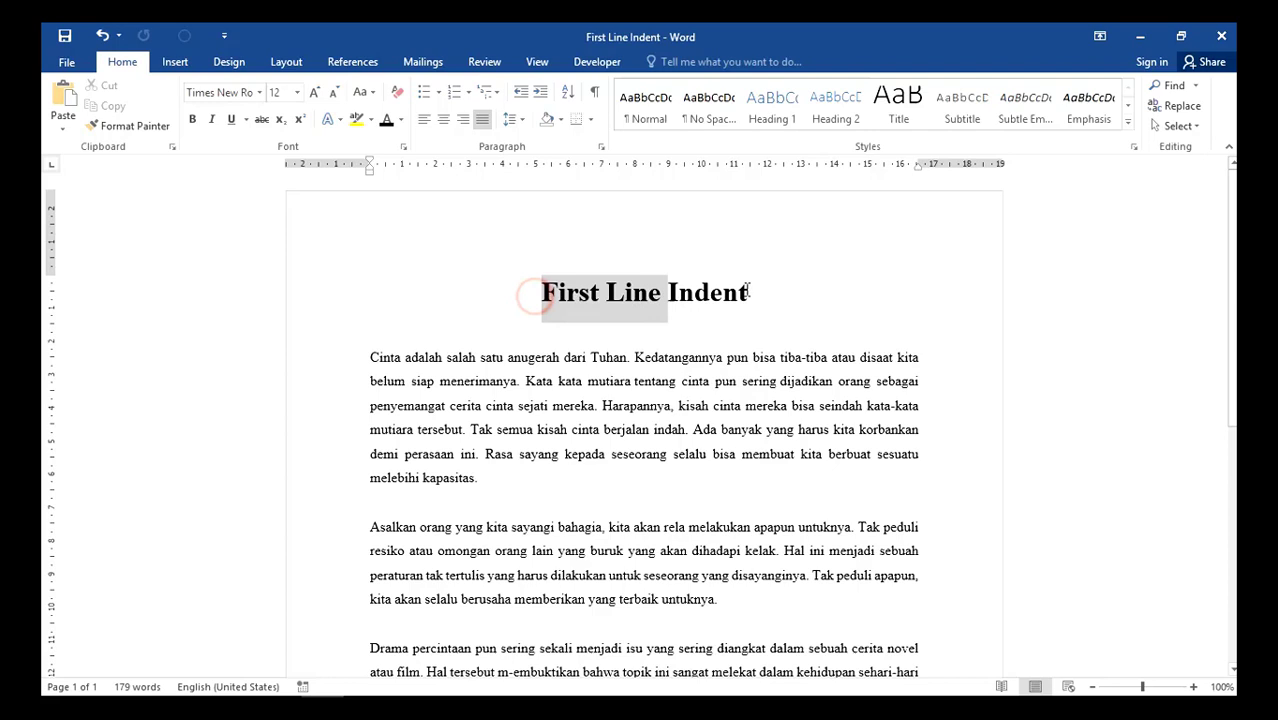
- Indent the first line of the paragraph starting "Cinta adalah" by about 2.25 cm using the ruler
left_click_drag(748, 291, 752, 295)
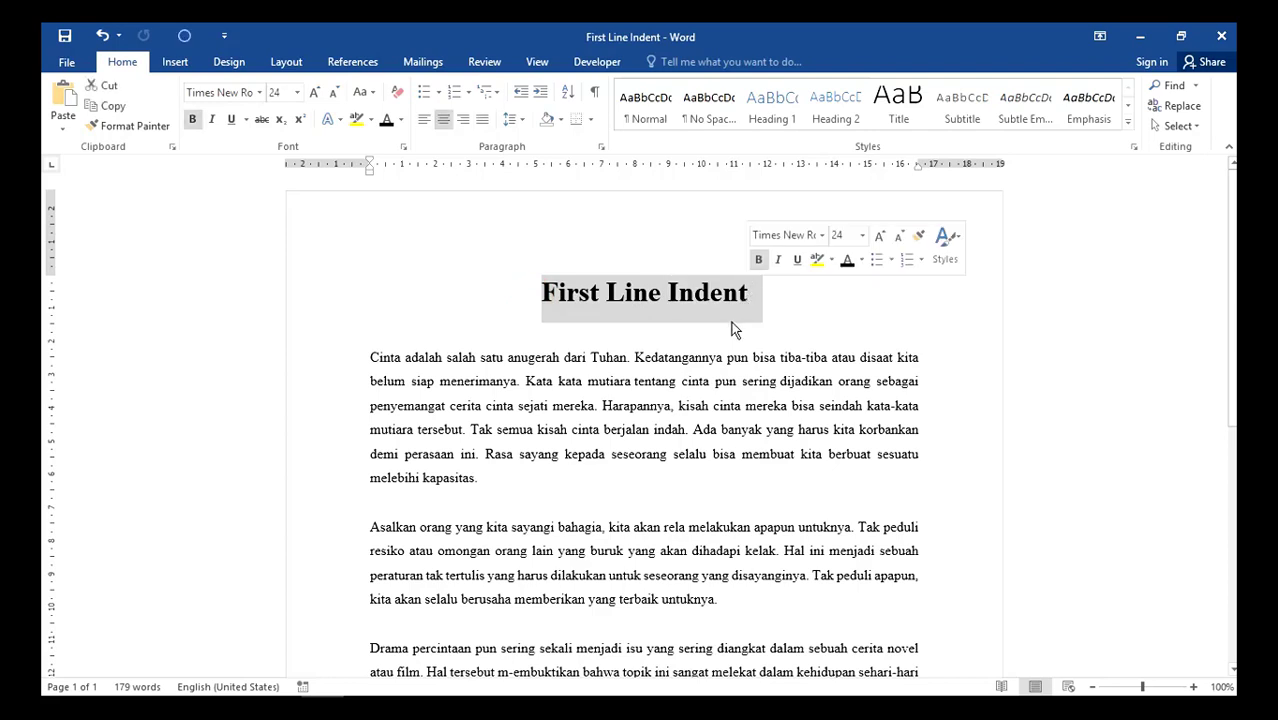
left_click(704, 342)
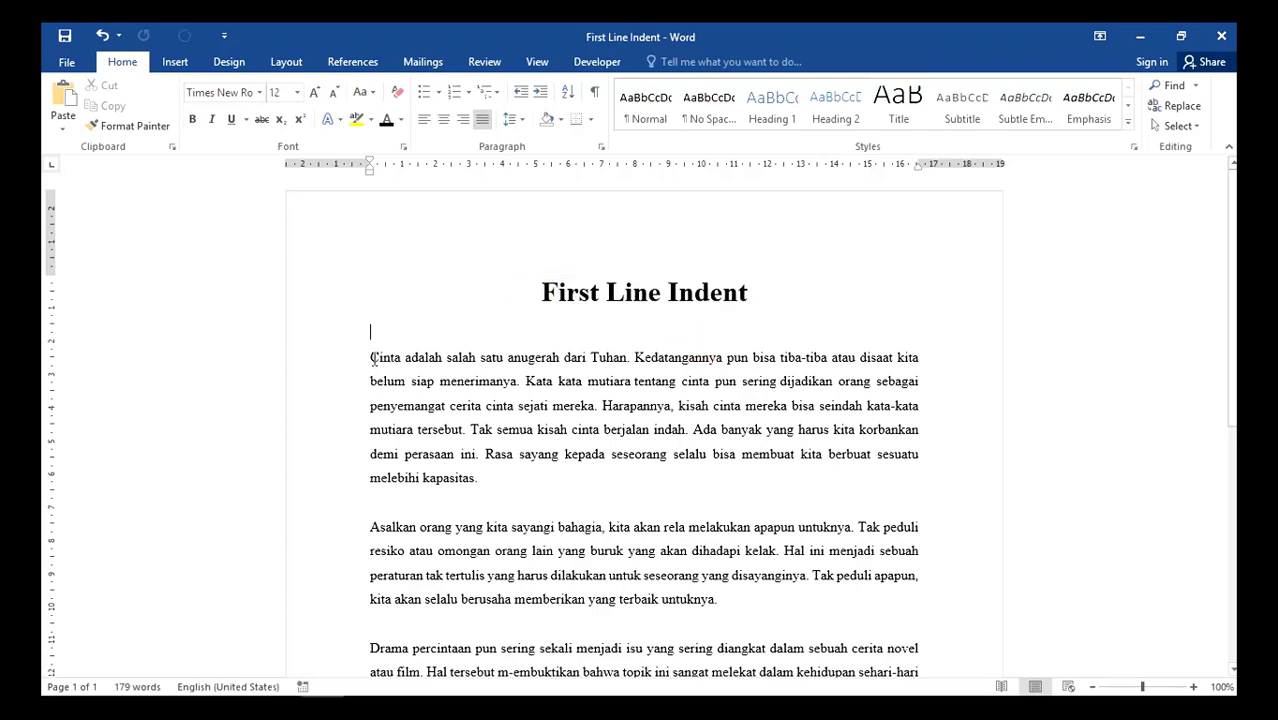
left_click(318, 366)
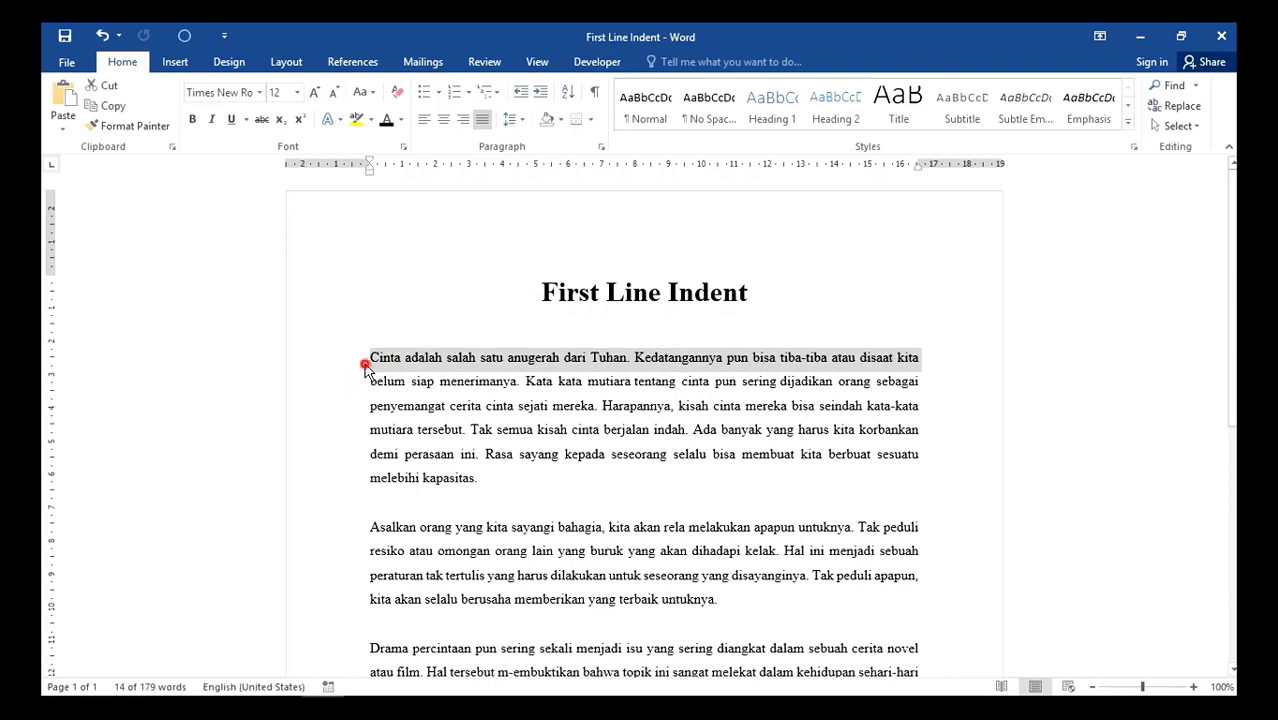
left_click(368, 359)
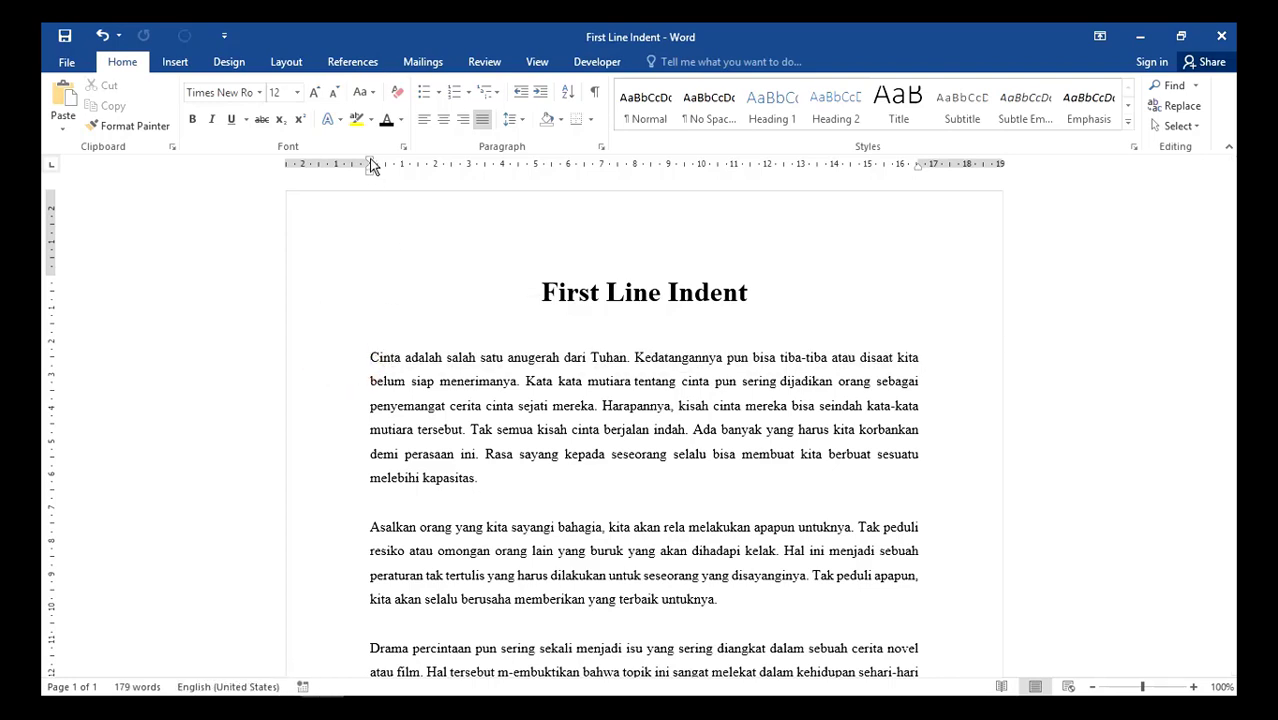
left_click_drag(370, 164, 447, 167)
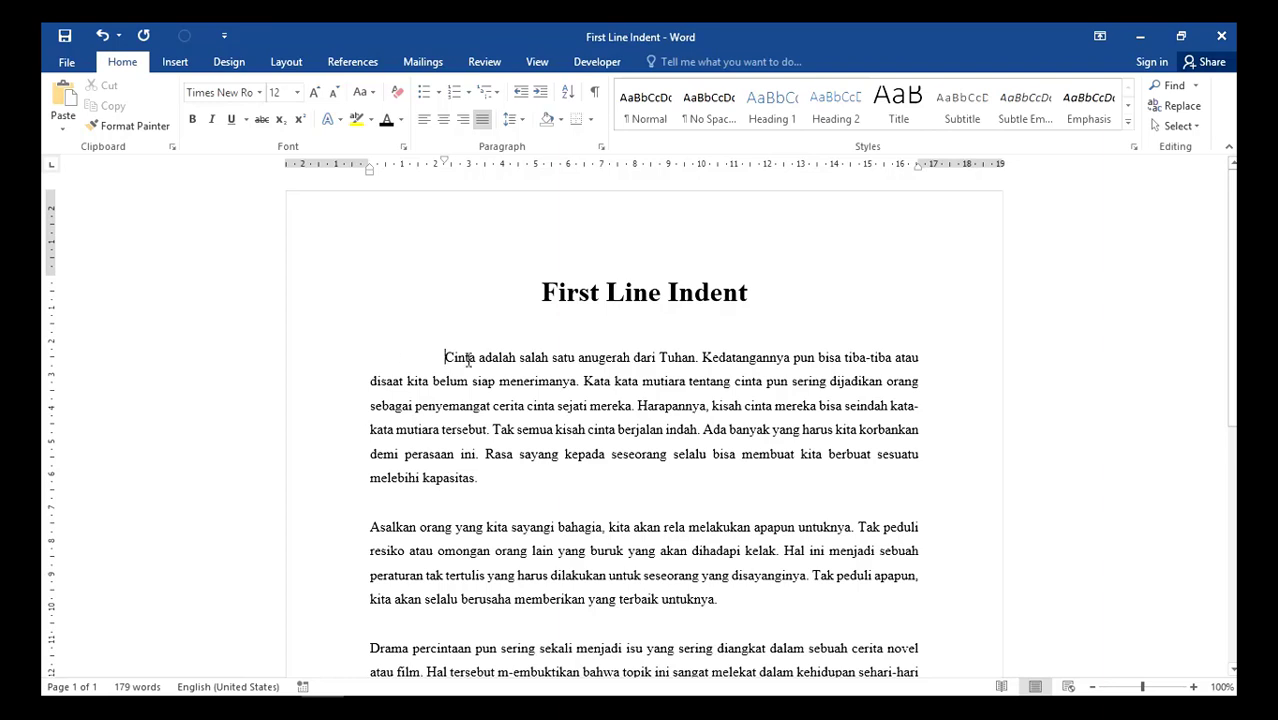
- Indent the first line of the "Asalkan orang" paragraph by about 2 cm and undo the indents of both paragraphs
left_click(332, 367)
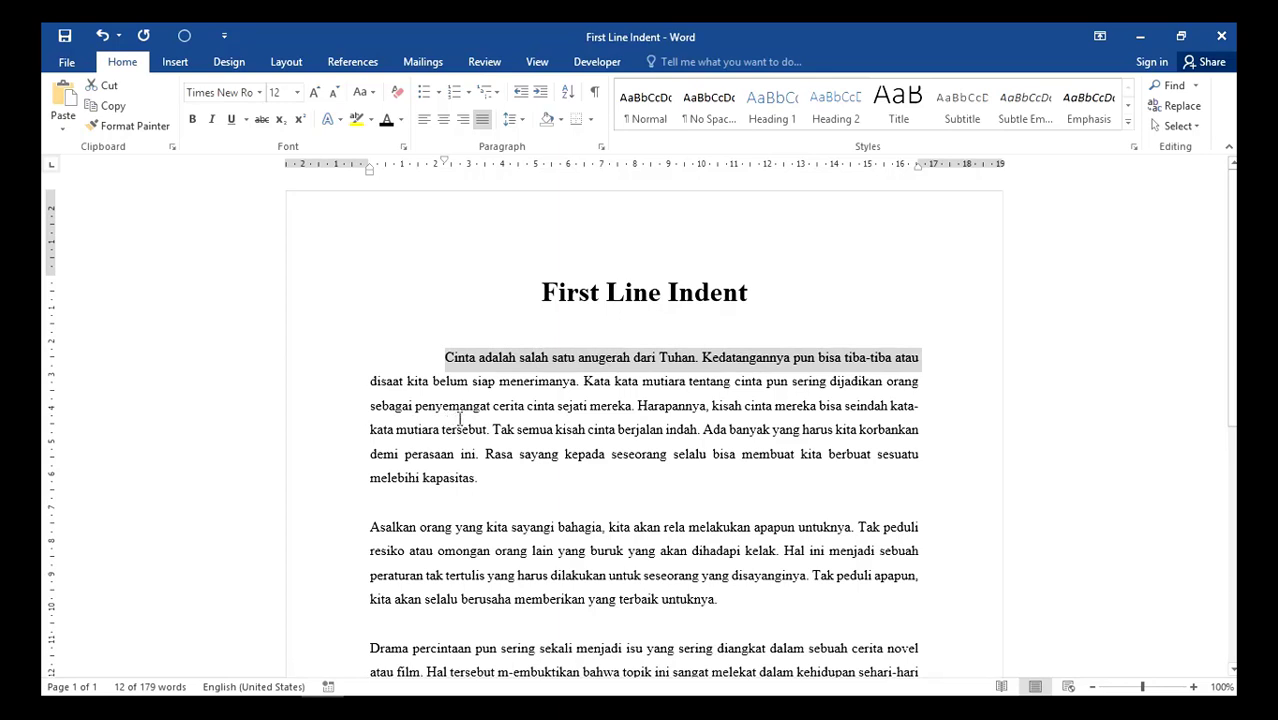
left_click(466, 405)
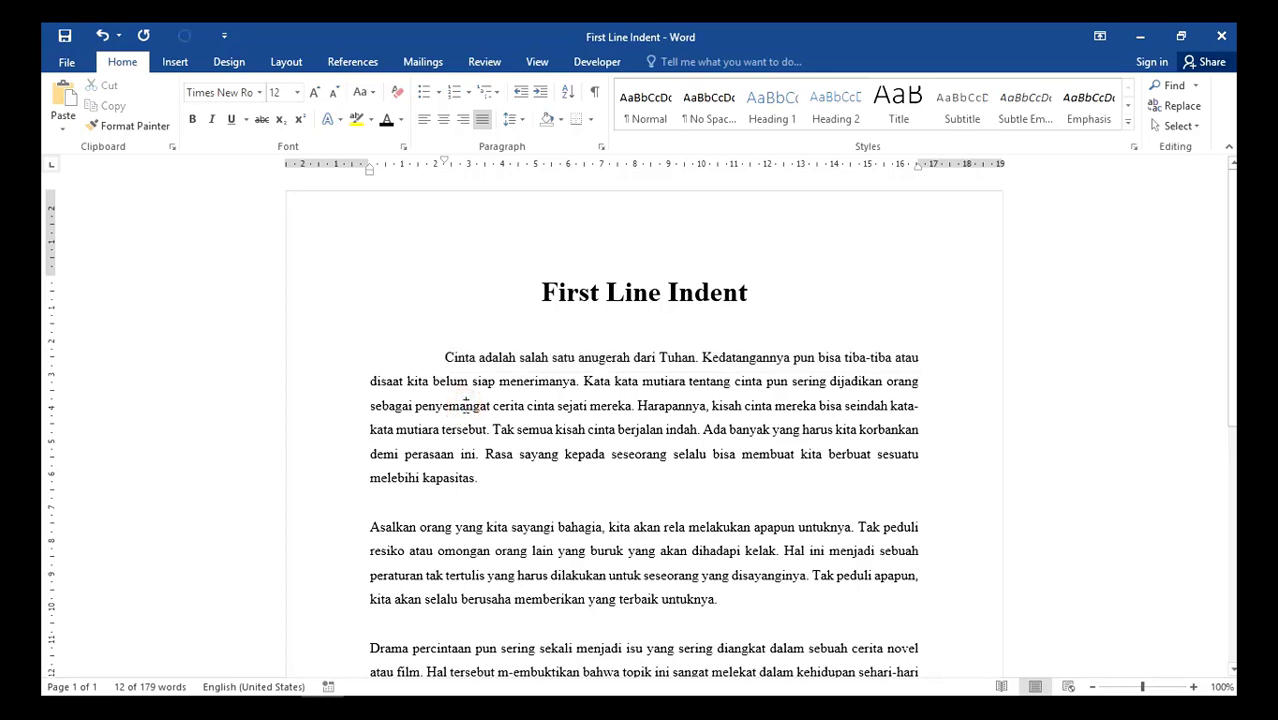
left_click(371, 527)
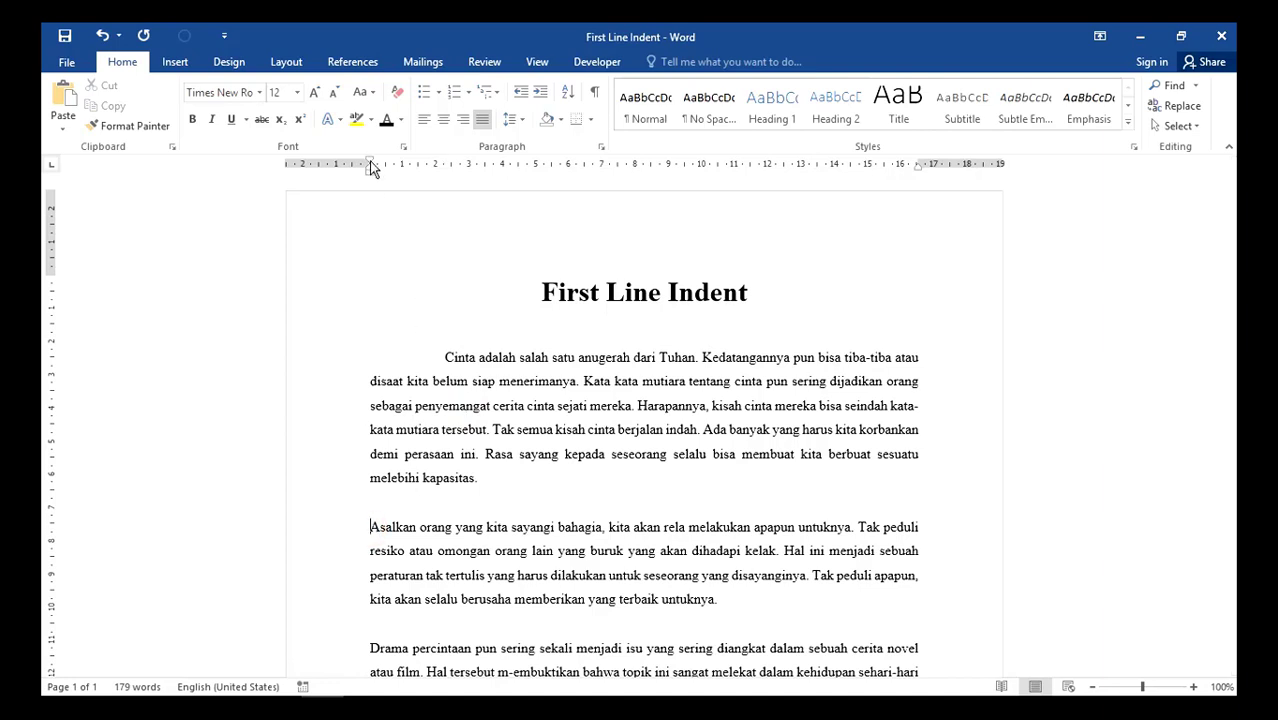
left_click_drag(370, 163, 435, 177)
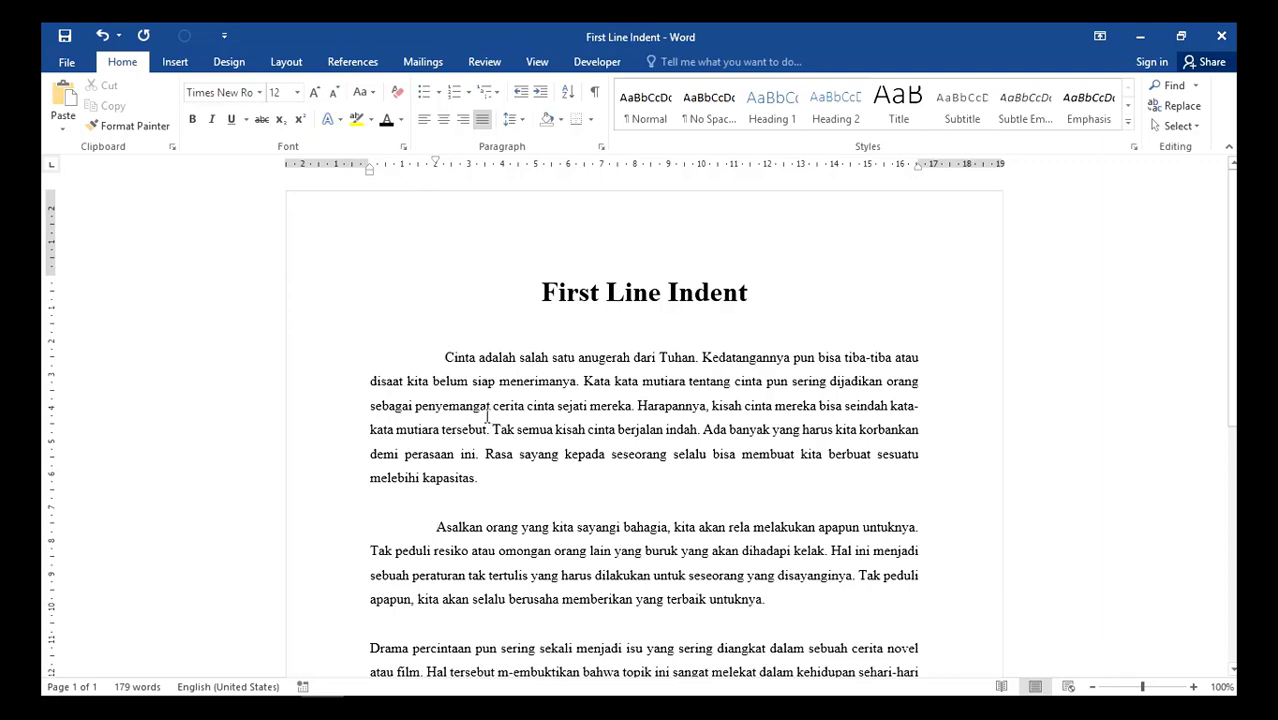
key("ctrl+z")
key("ctrl+z")
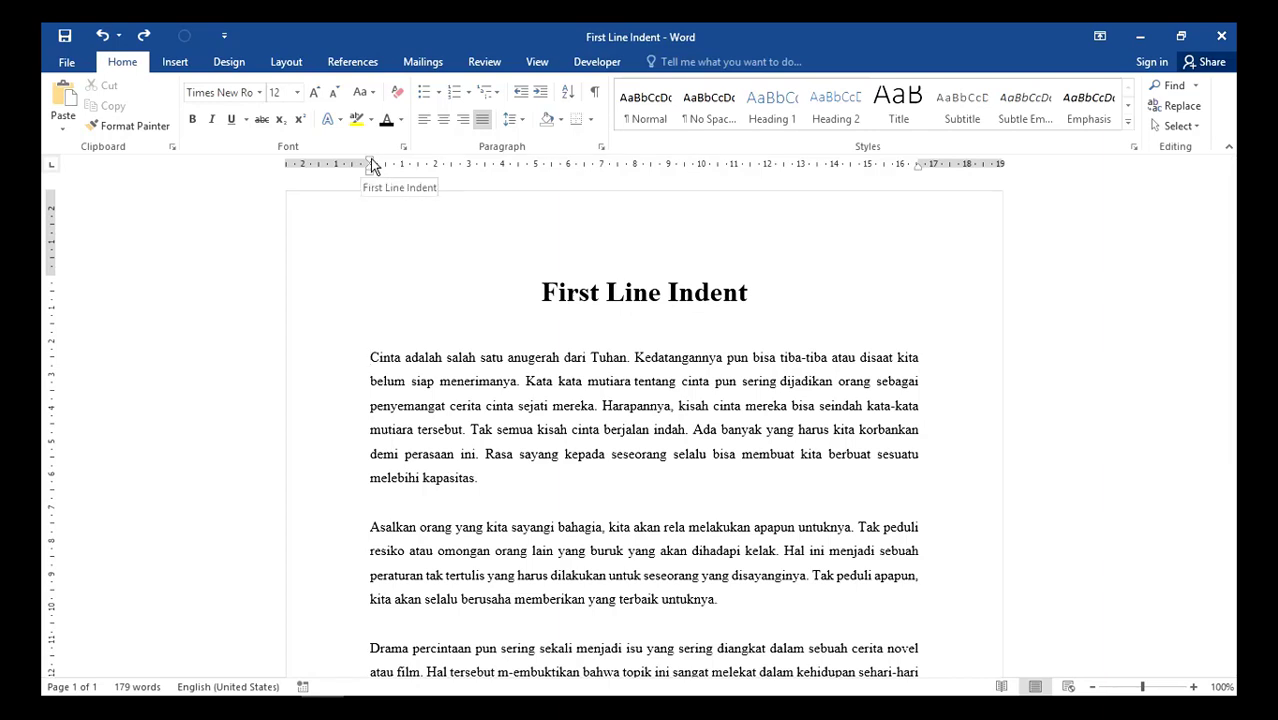
- Indent the first lines of the "Cinta" and "Asalkan" paragraphs by about 1.5 cm and 1.75 cm and remove both indents
mouse_move(374, 163)
left_mouse_down()
mouse_move(434, 168)
mouse_move(393, 168)
mouse_move(417, 165)
left_mouse_up()
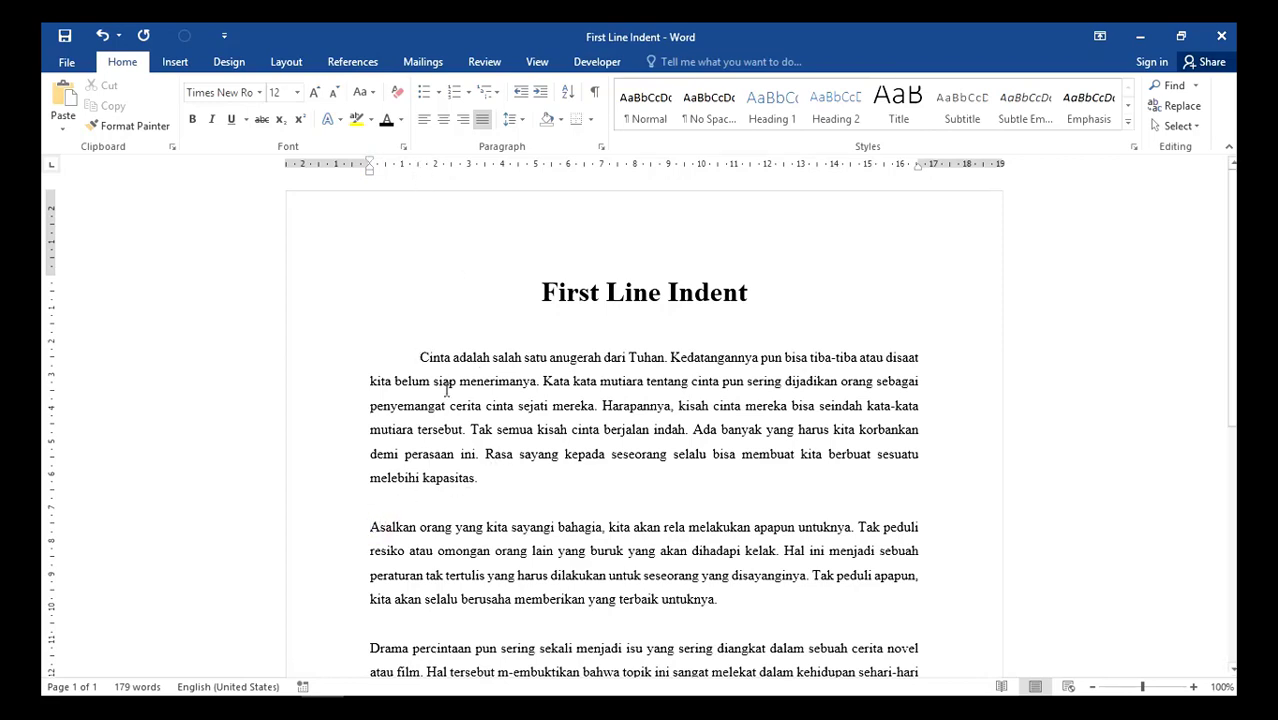
mouse_move(370, 163)
left_mouse_down()
mouse_move(445, 175)
mouse_move(426, 177)
left_mouse_up()
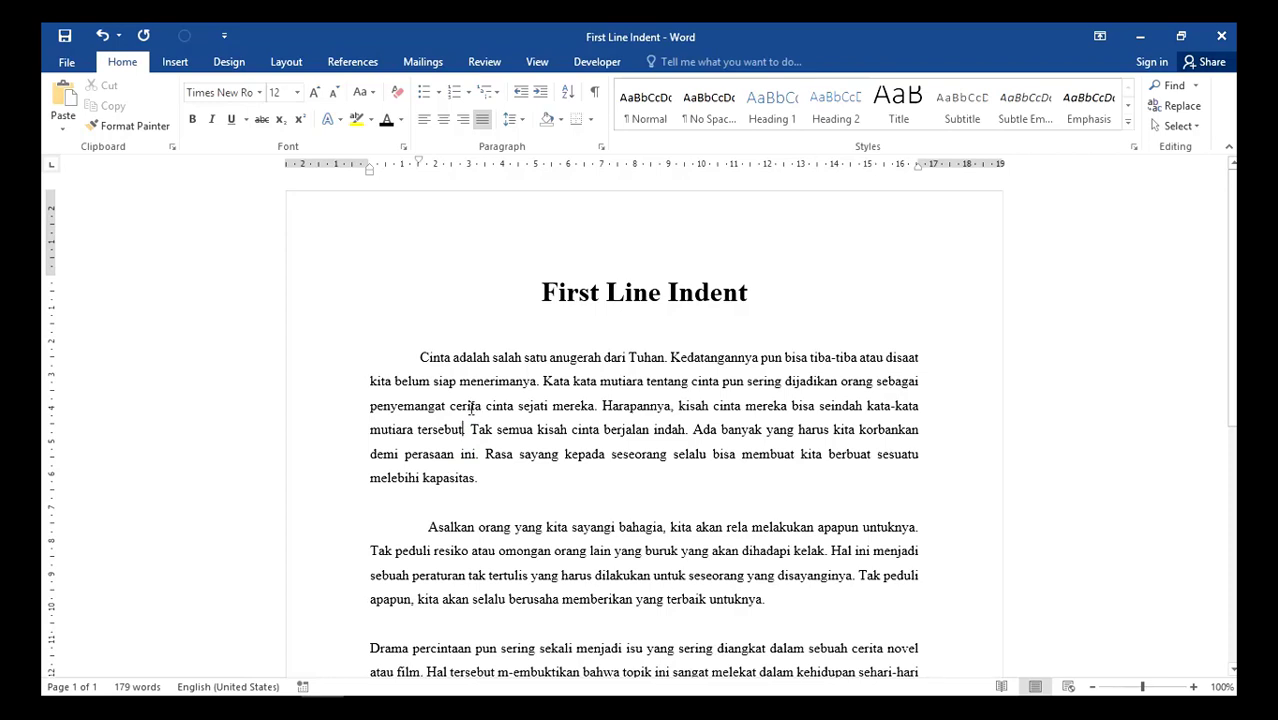
left_click(419, 357)
key("BackSpace")
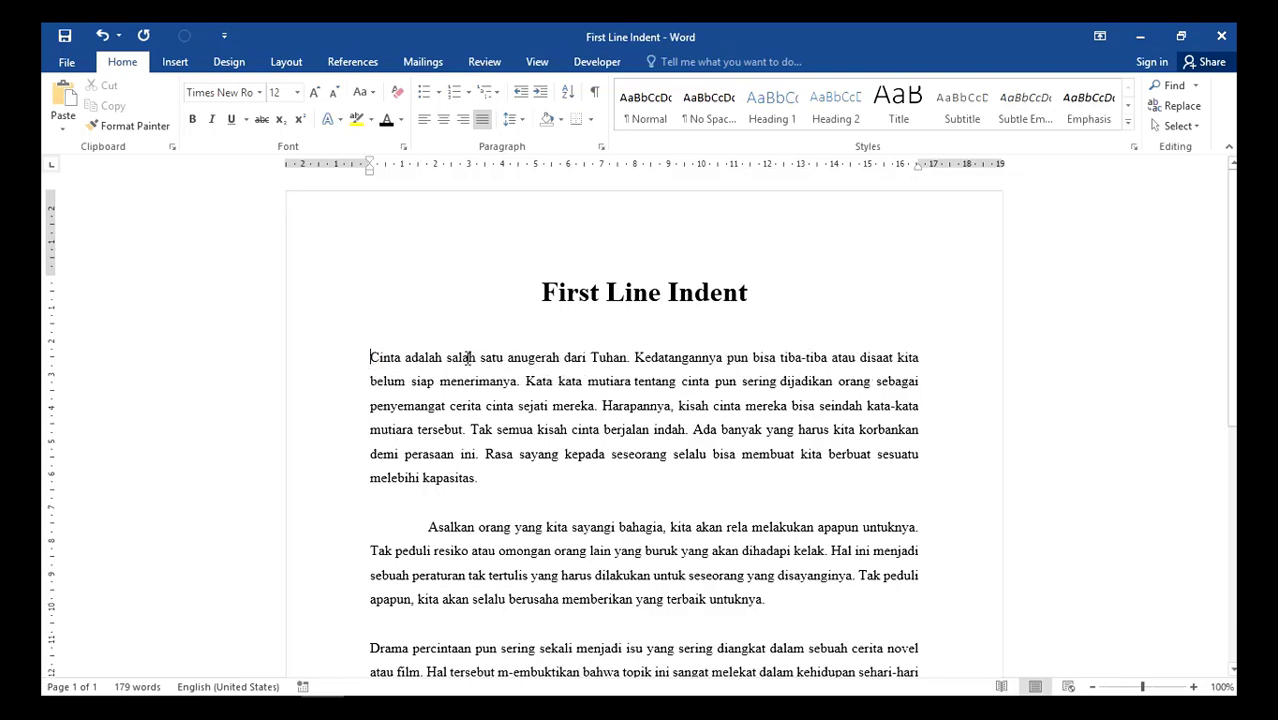
left_click(425, 527)
key("BackSpace")
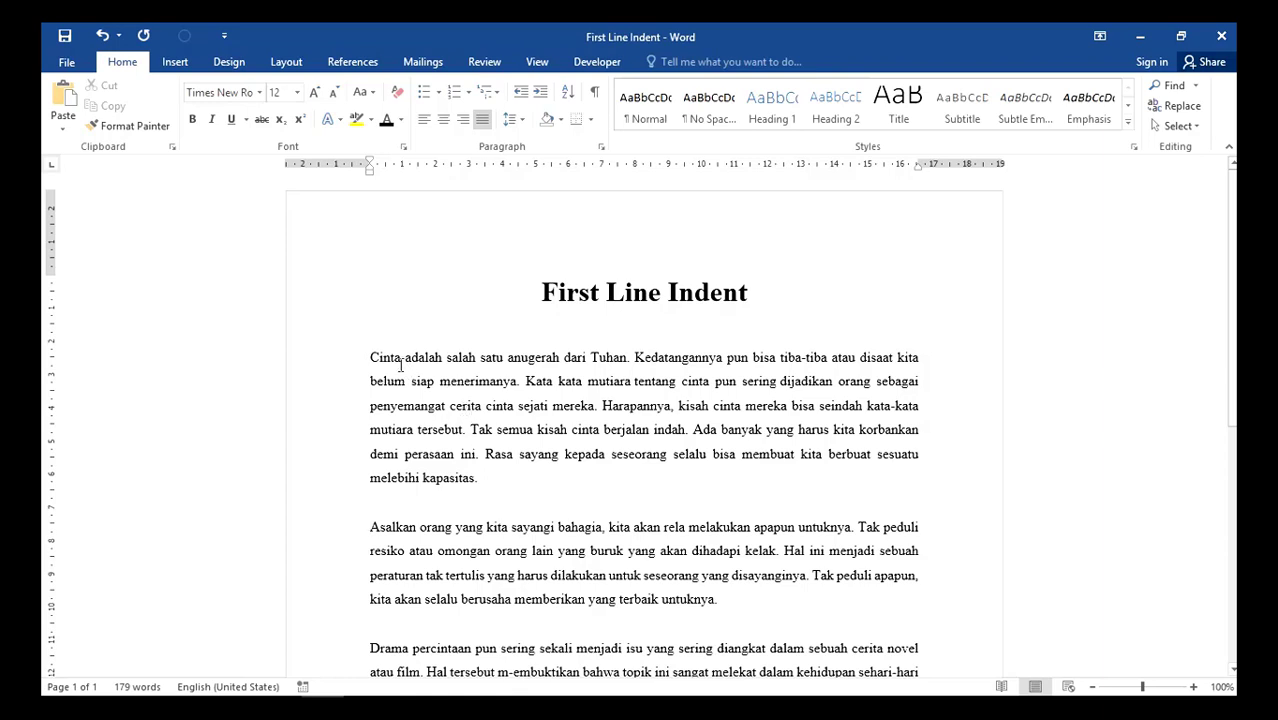
- Insert several spaces before "Cinta" in the first paragraph and inspect them by showing and hiding the formatting marks
left_click(371, 358)
left_click(370, 357)
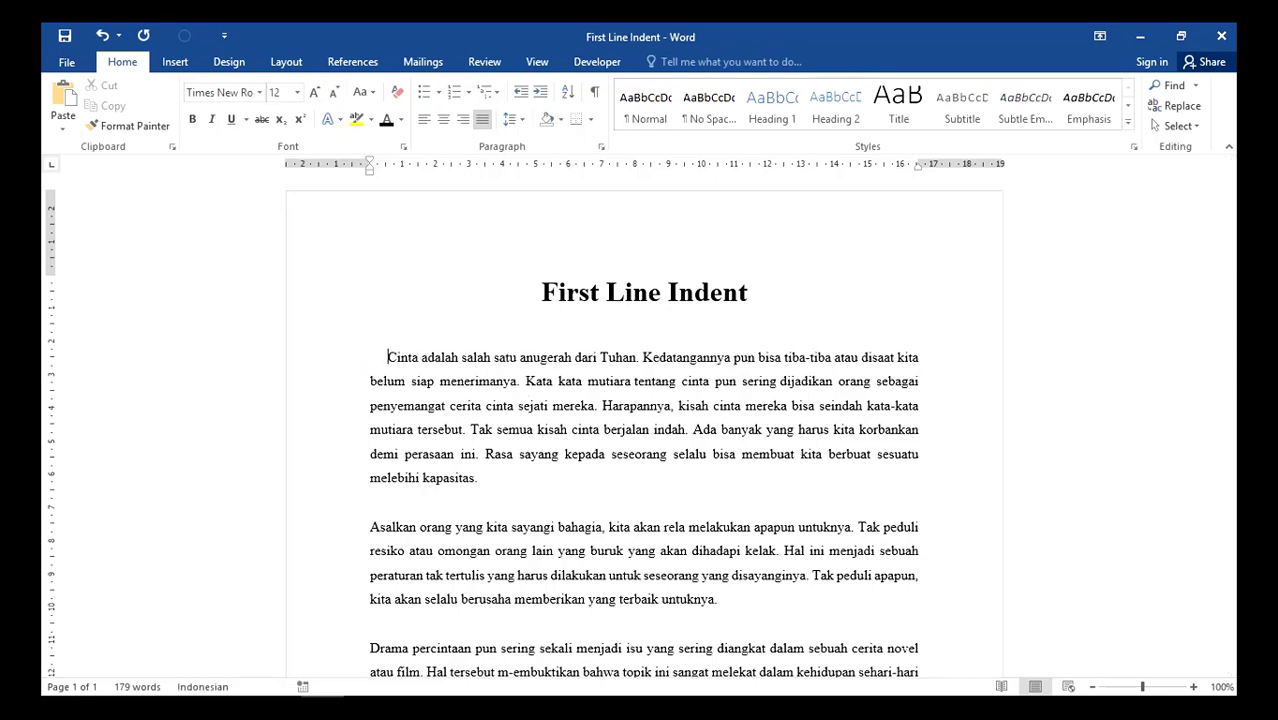
left_click(594, 96)
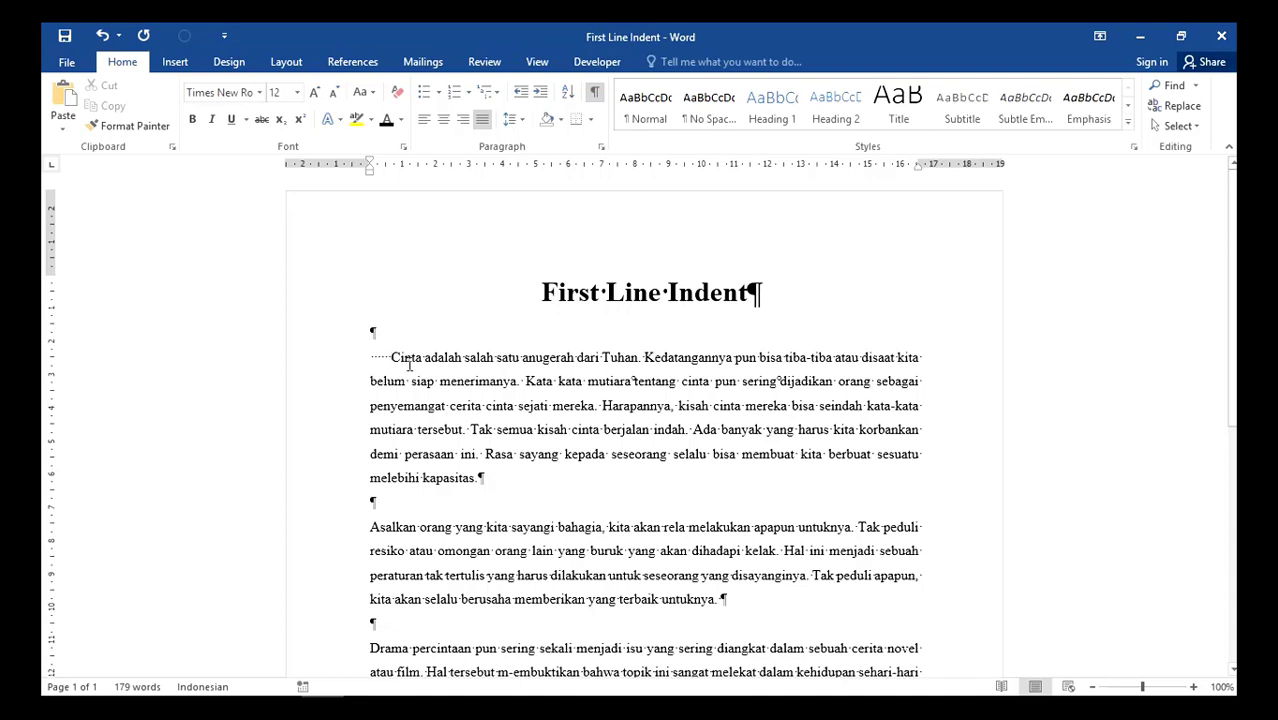
left_click(594, 93)
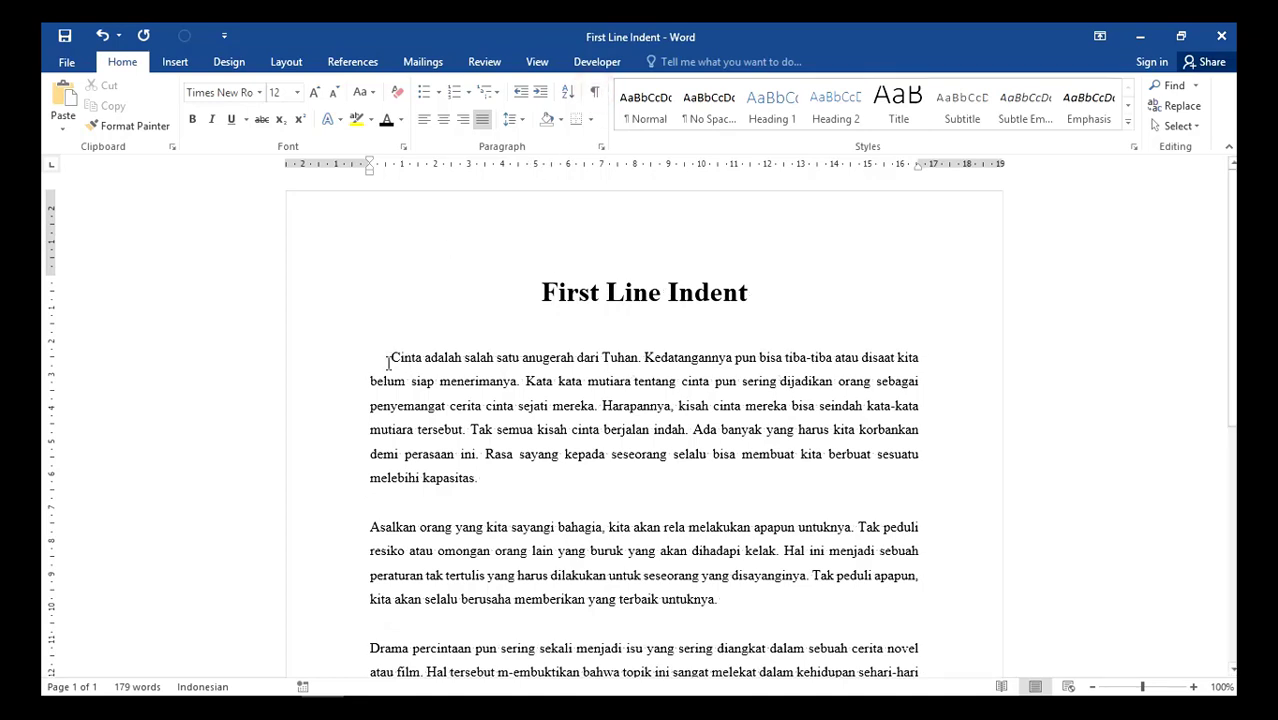
- Indent the first line of the "Asalkan orang" paragraph by about 1 cm and remove that indent
left_click(369, 526)
mouse_move(368, 159)
left_mouse_down()
mouse_move(437, 160)
mouse_move(402, 160)
left_mouse_up()
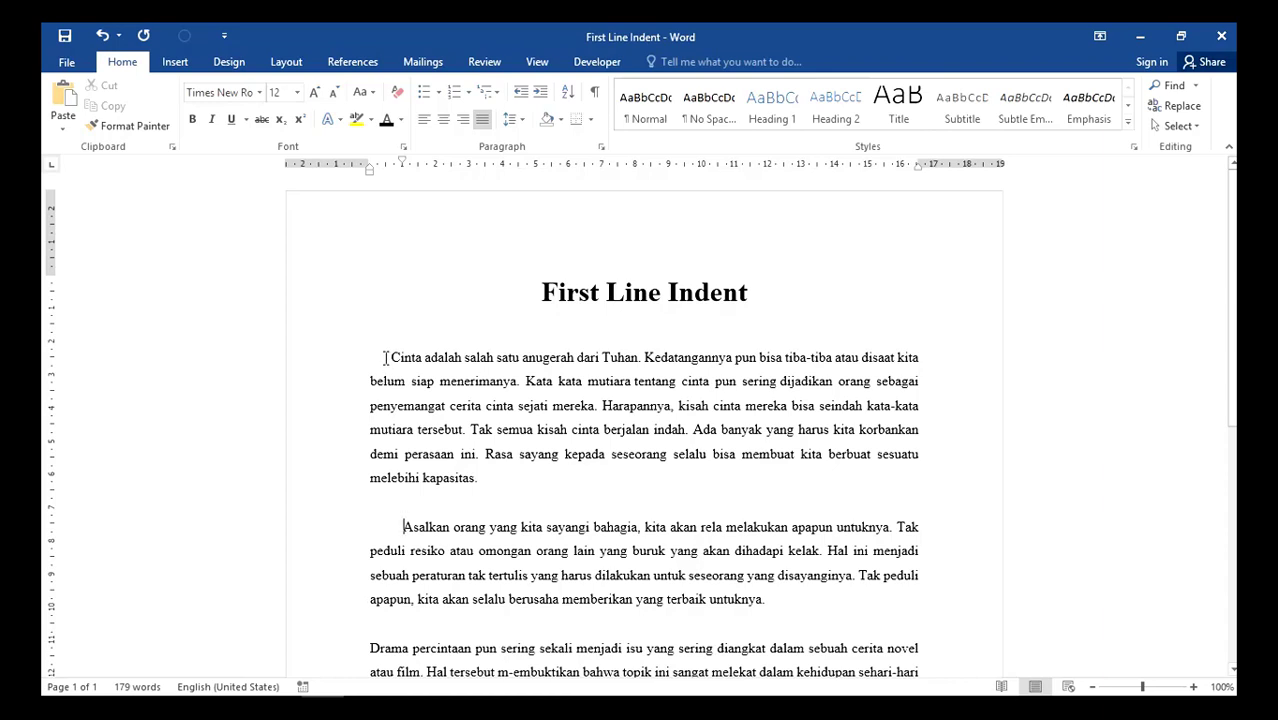
left_click(401, 528)
key("BackSpace")
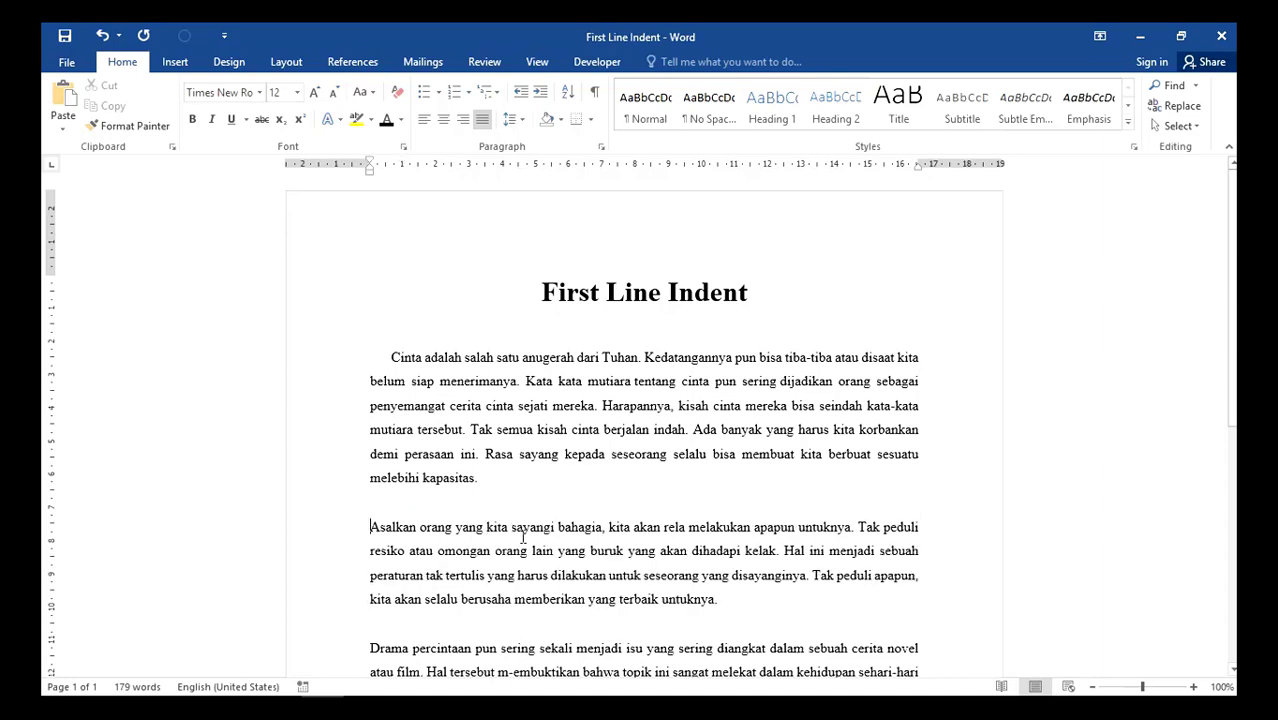
- Indent the "Asalkan orang" paragraph's first line and its whole body by about 1.3 cm each, and remove both indents
left_click(391, 357)
left_click(366, 527)
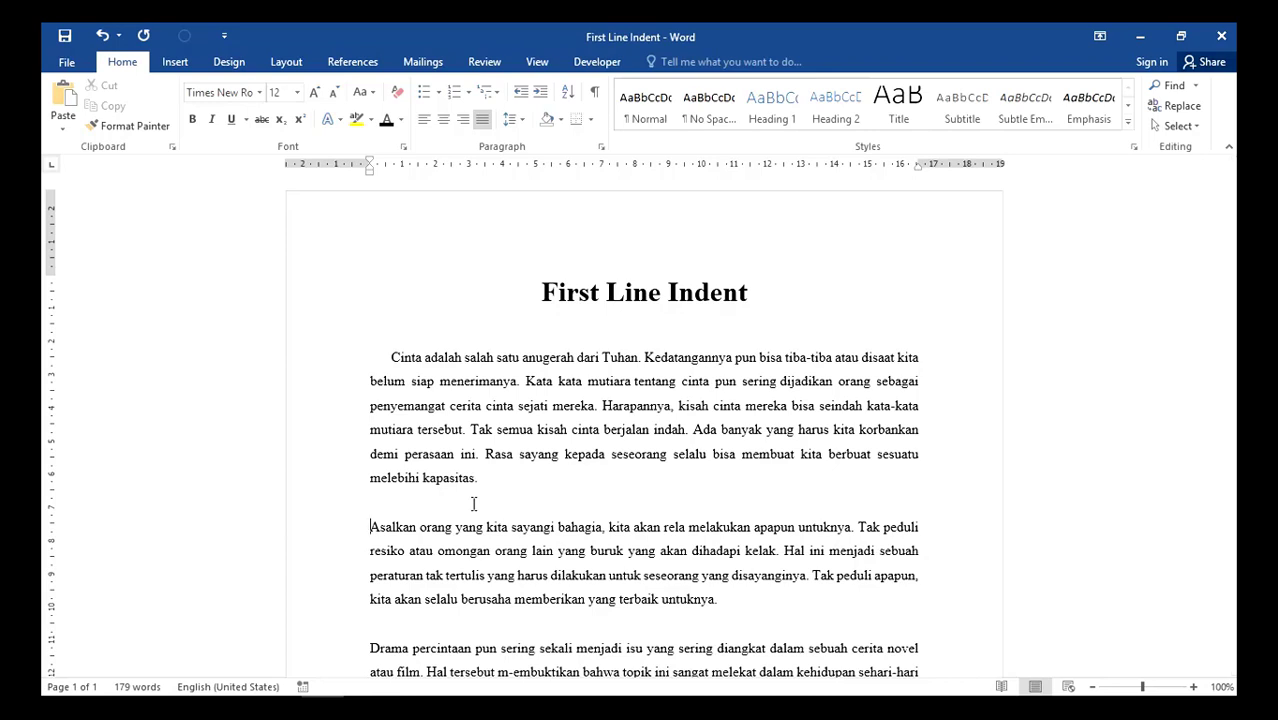
key("Tab")
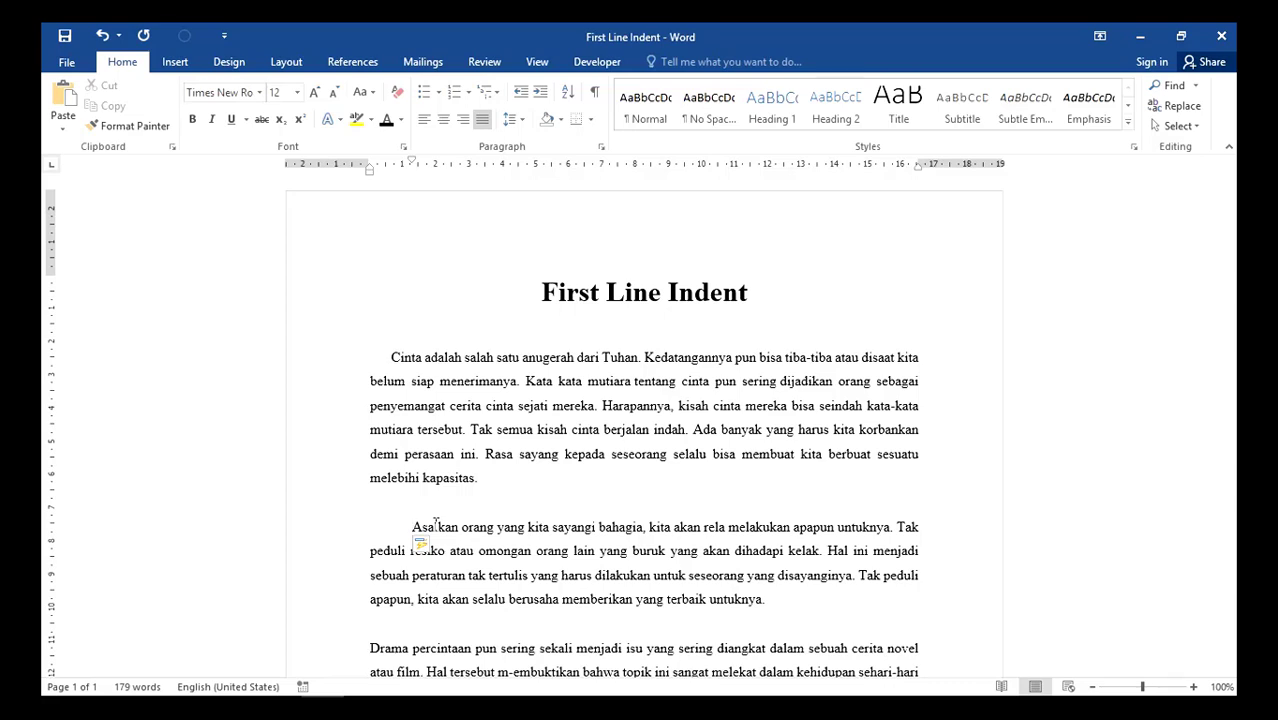
key("Tab")
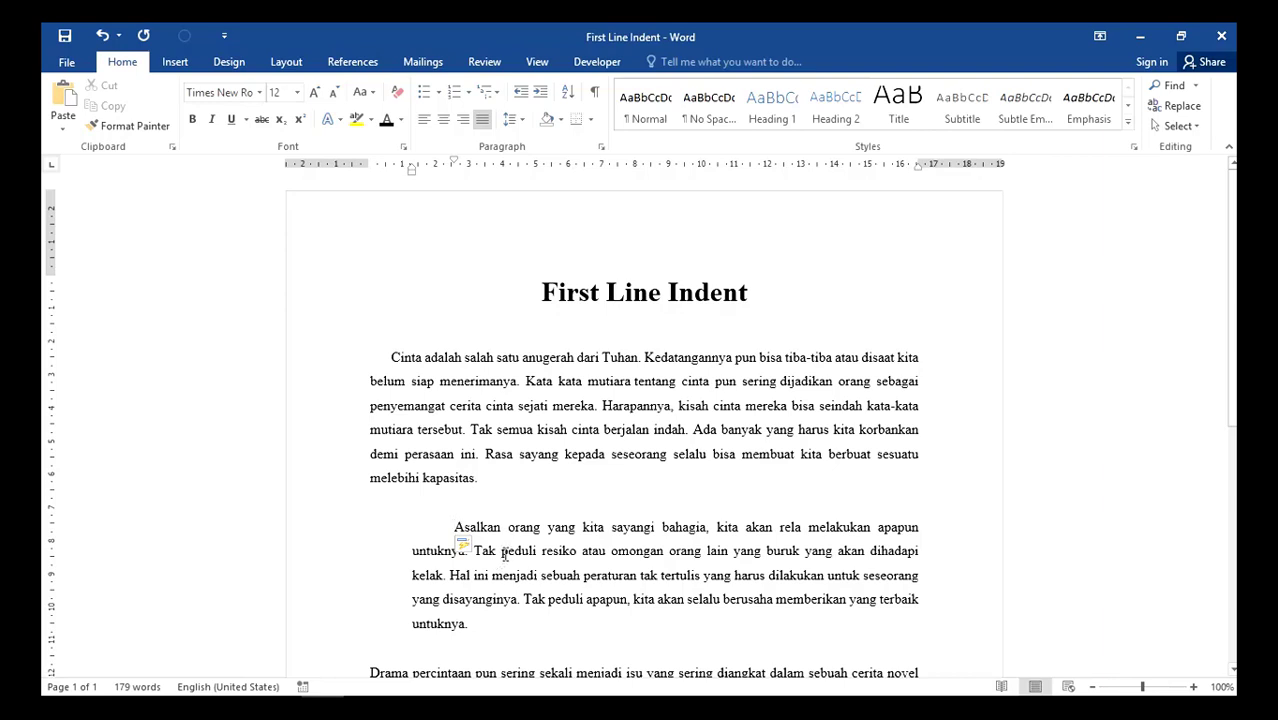
key("BackSpace")
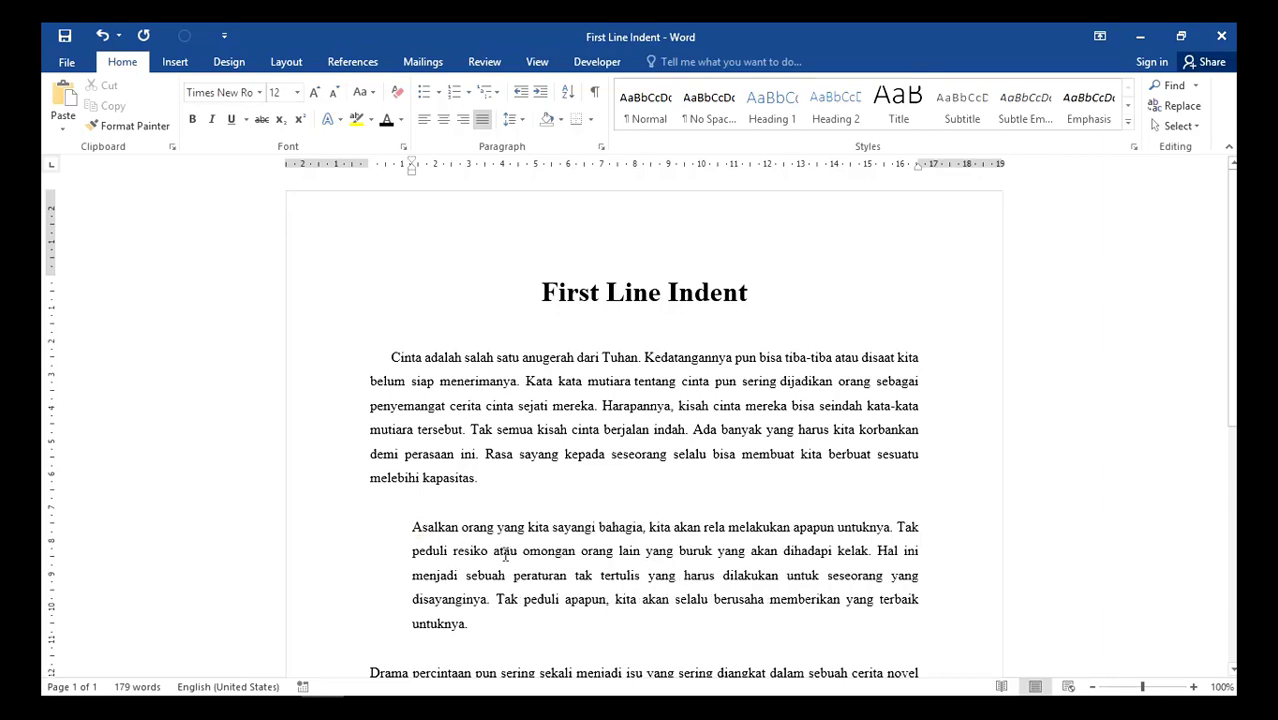
key("BackSpace")
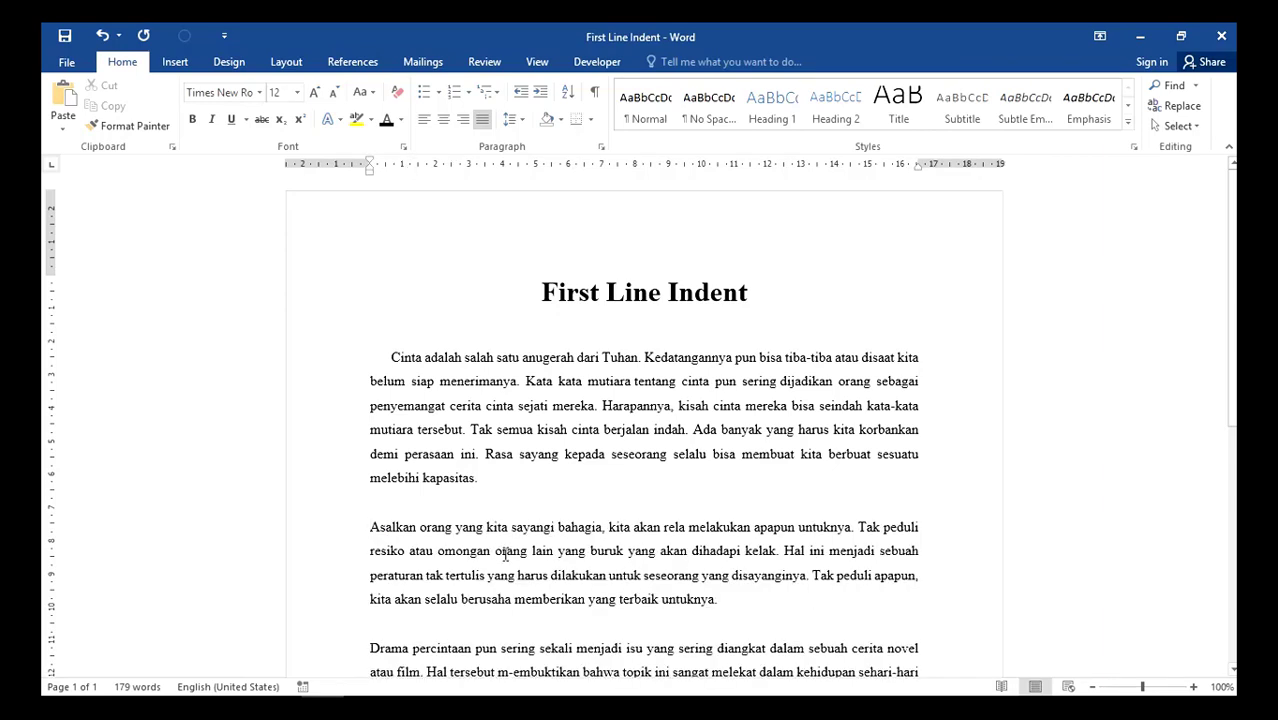
- Delete the spaces before "Cinta" and give that paragraph a special First line indent of 1.27 cm in the paragraph settings
double_click(386, 358)
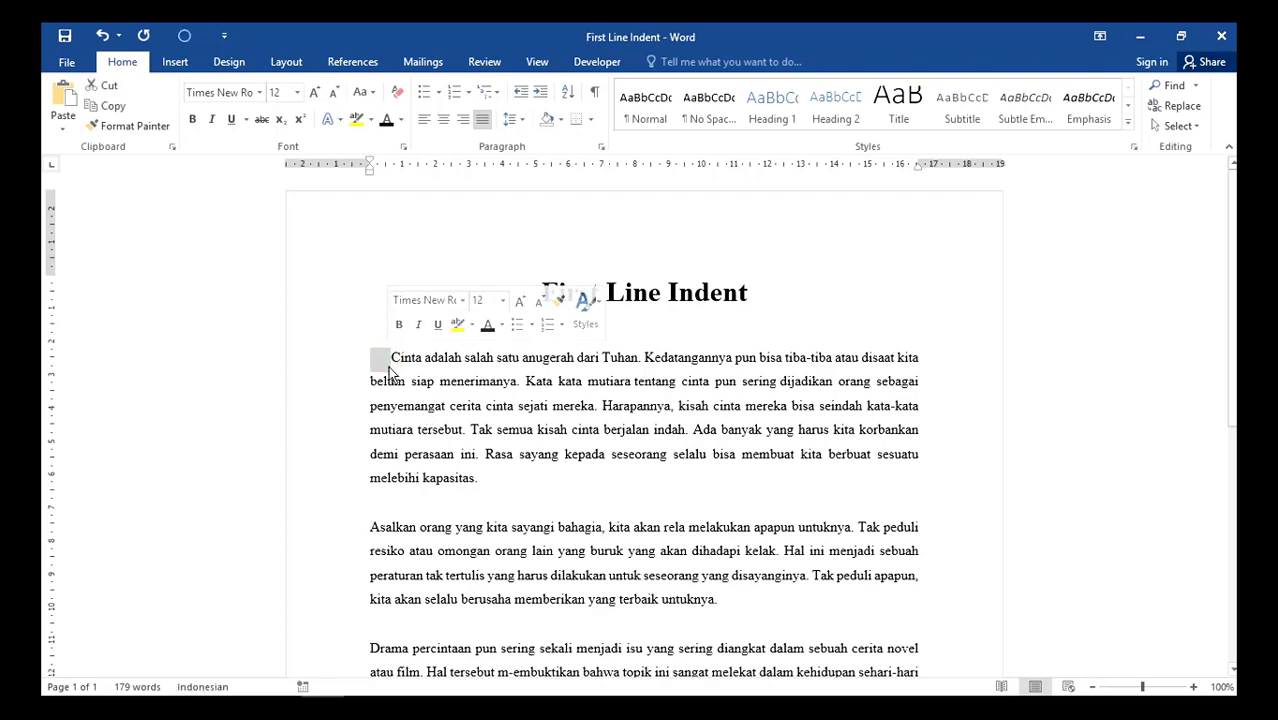
key("BackSpace")
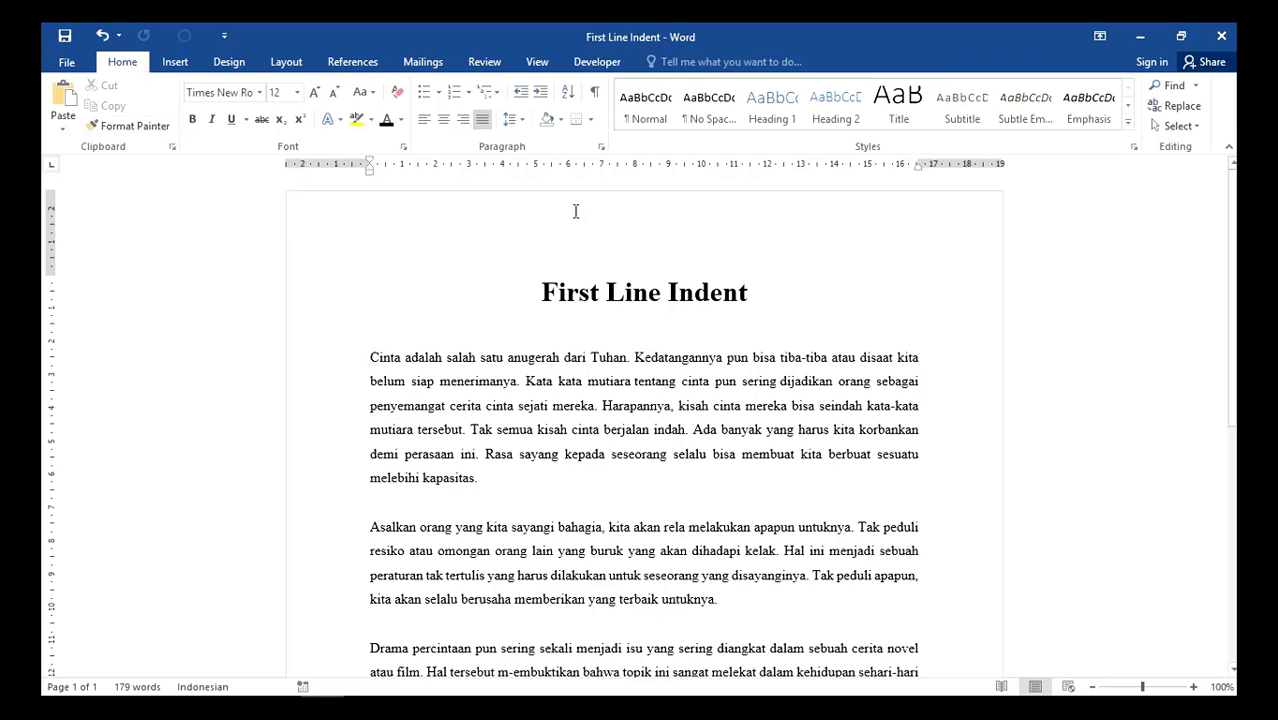
left_click(602, 148)
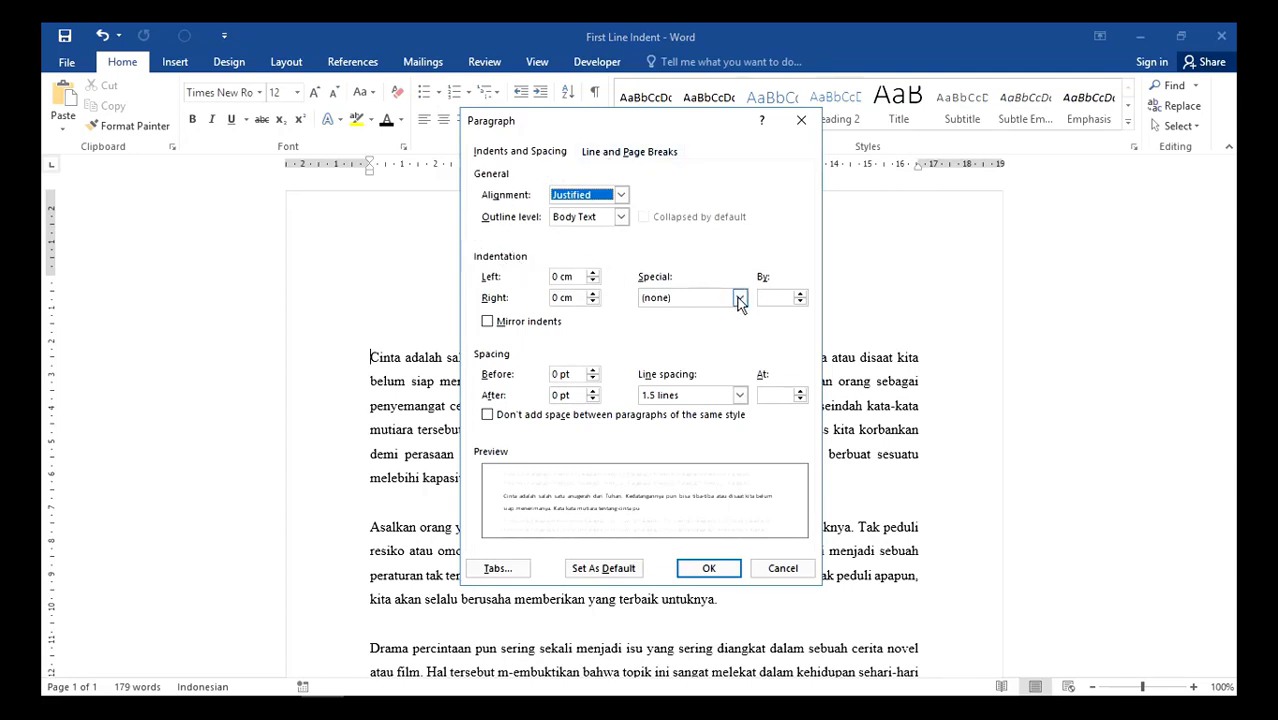
left_click(740, 298)
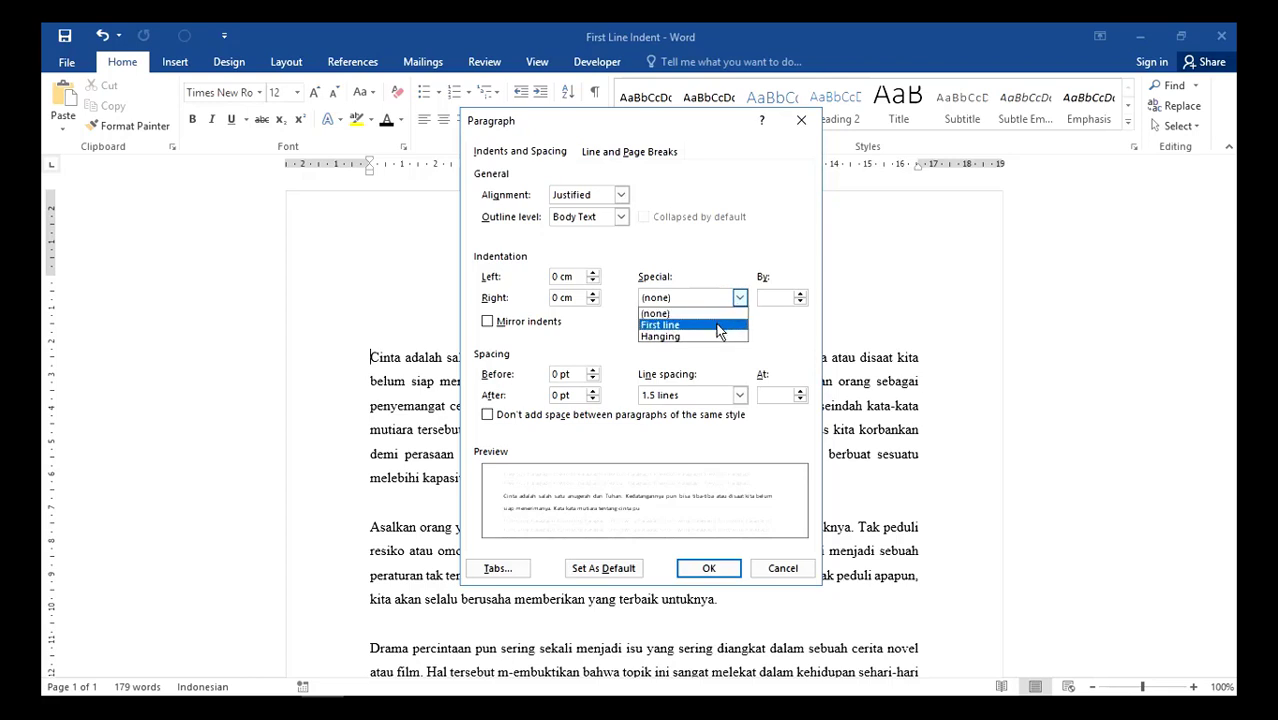
left_click(717, 328)
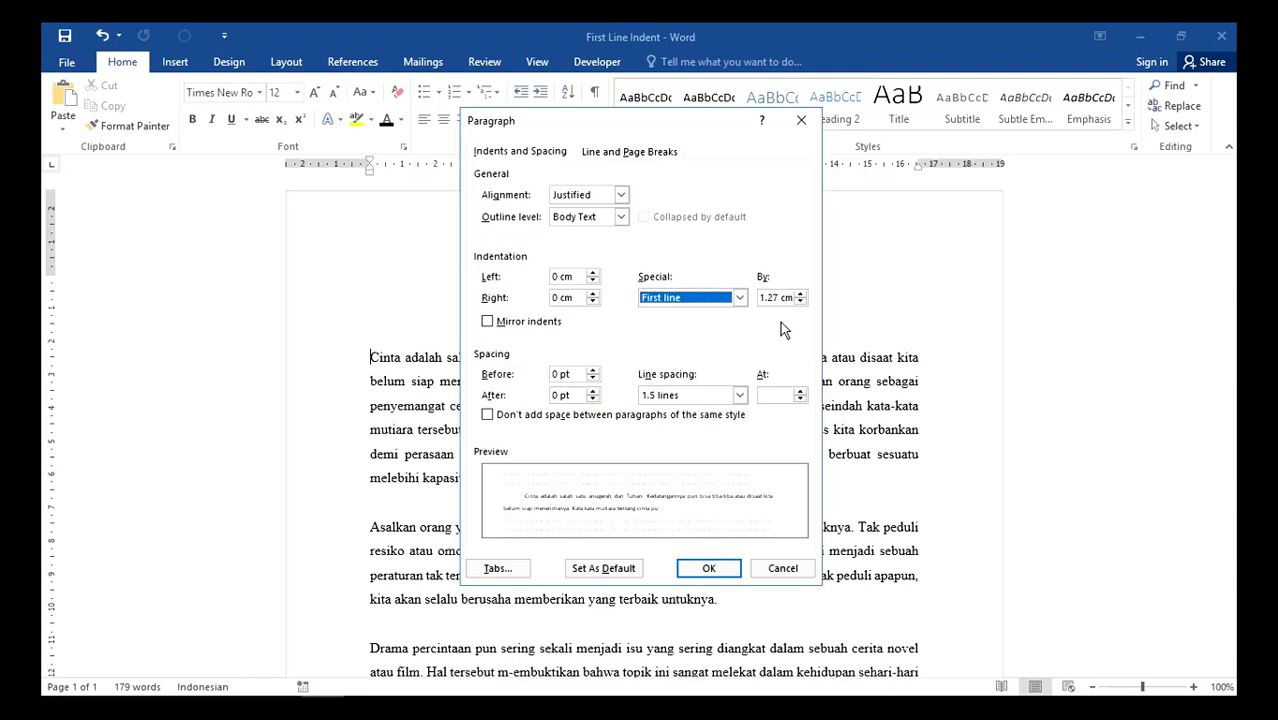
left_click(709, 569)
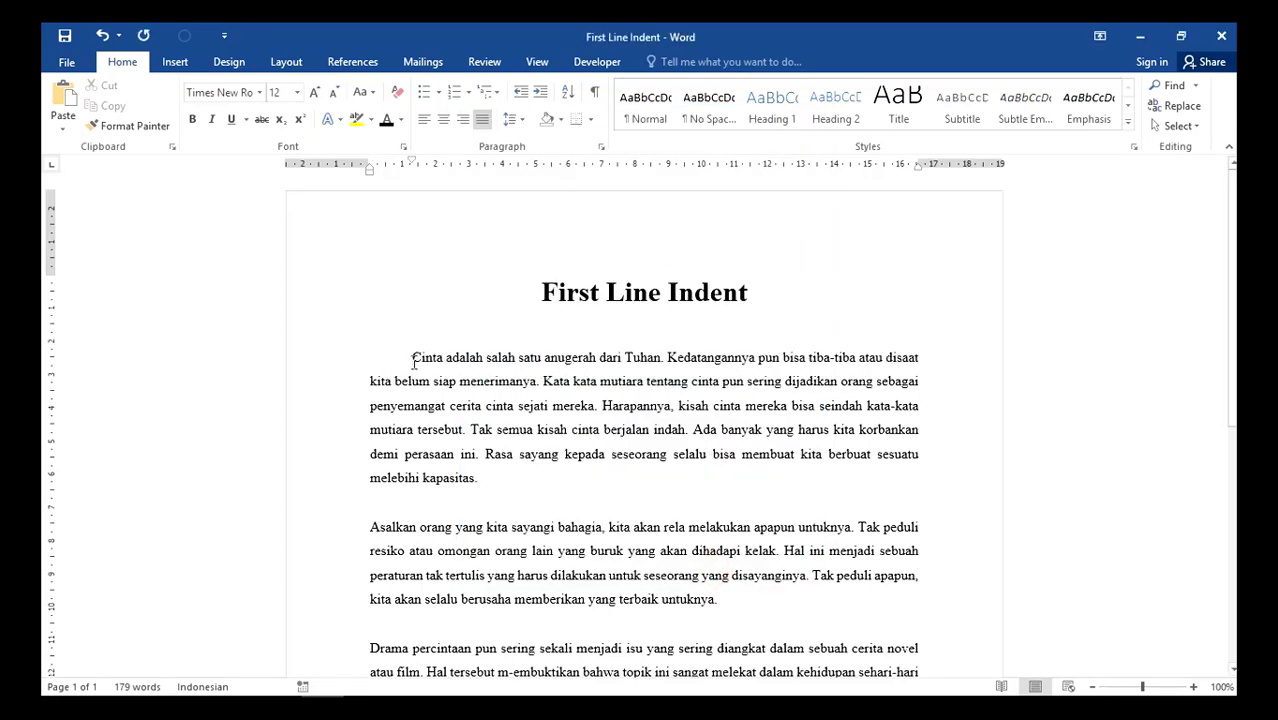
- Give the "Asalkan orang" paragraph a special First line indent of 1.27 cm in the paragraph settings
left_click(371, 528)
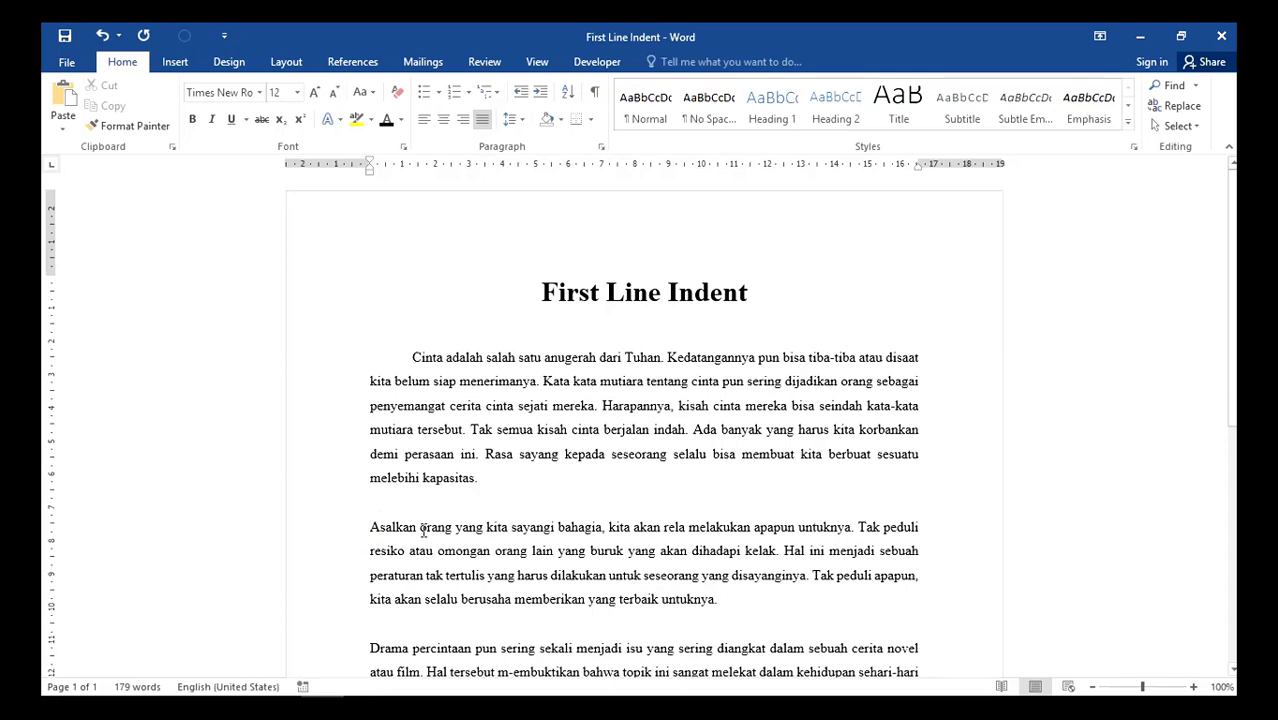
left_click(601, 147)
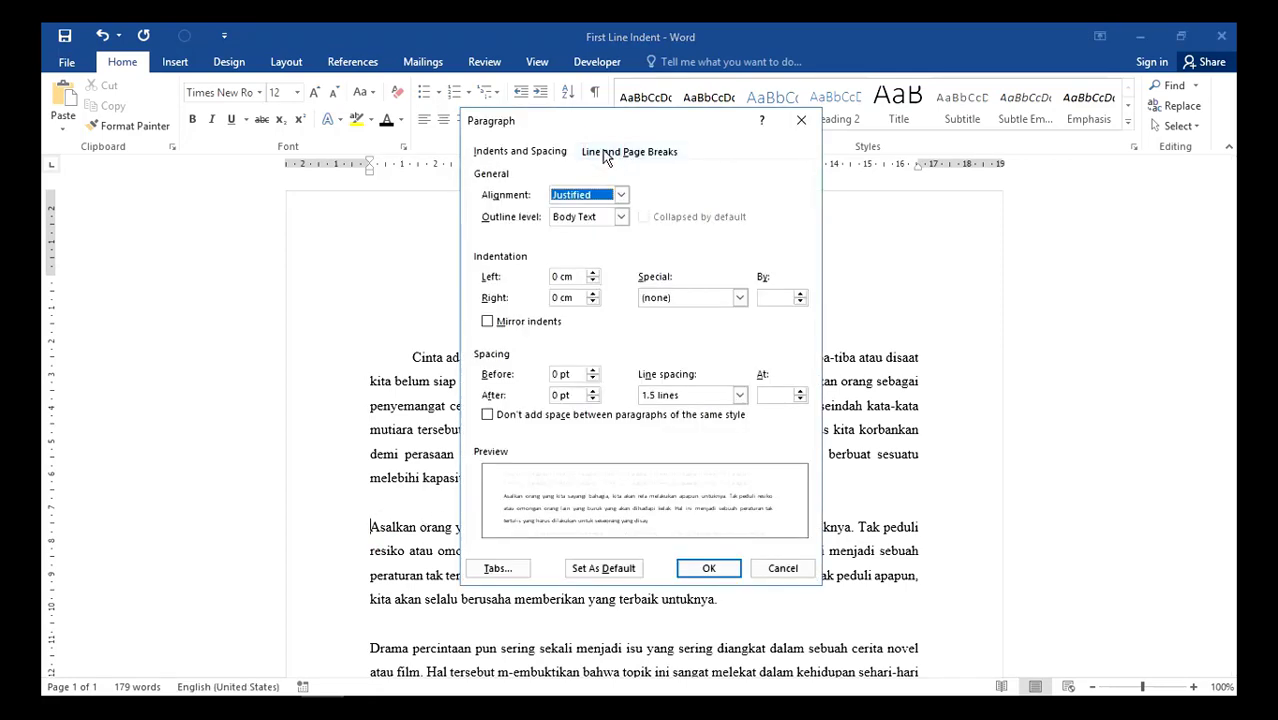
left_click(700, 297)
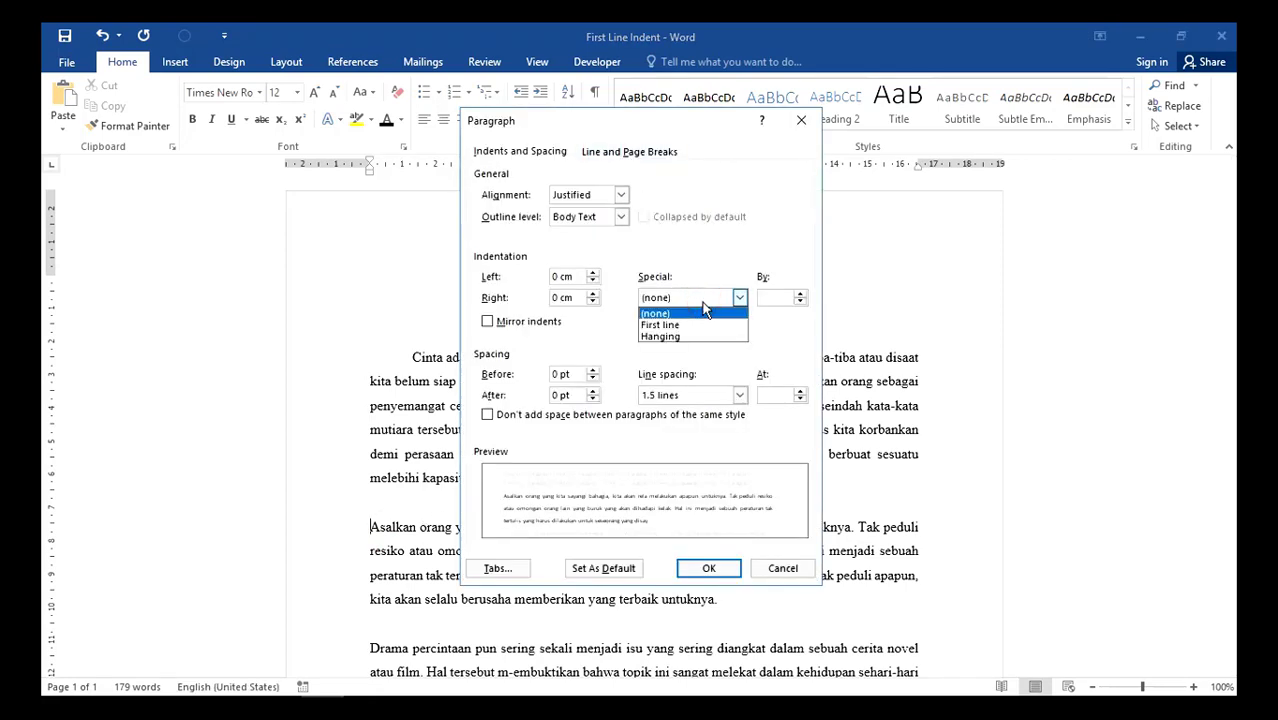
left_click(703, 325)
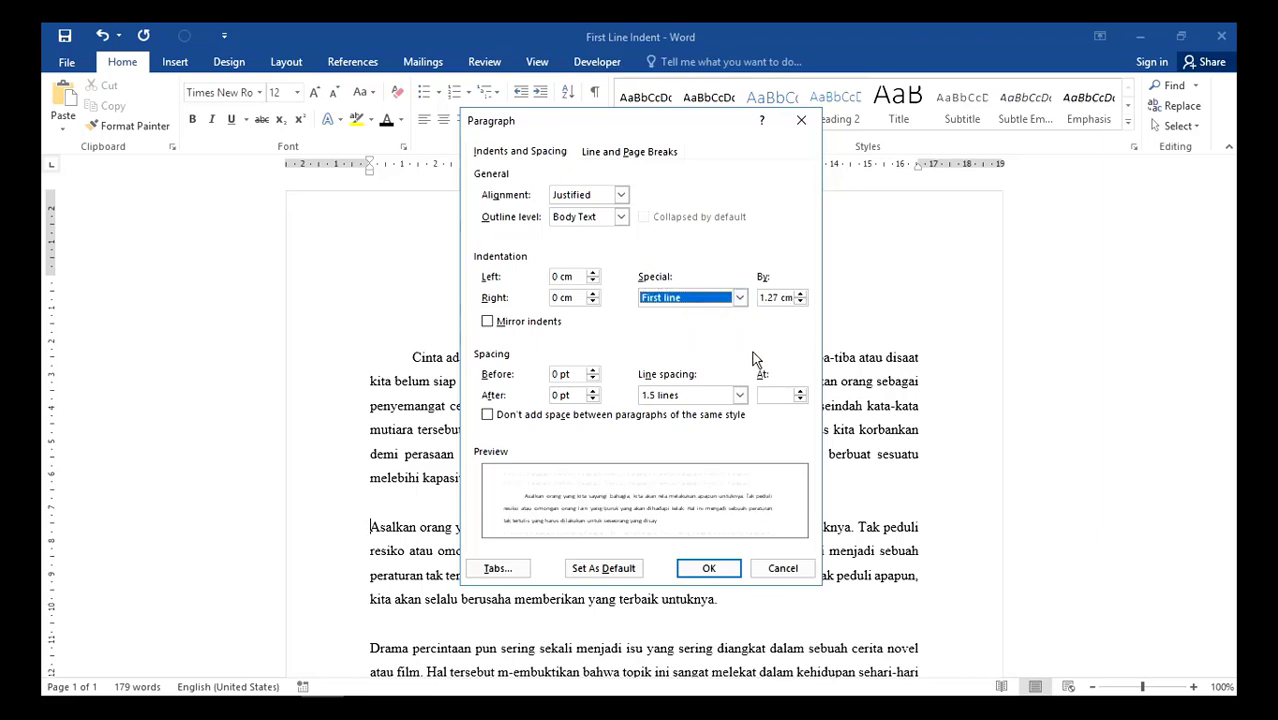
left_click(708, 567)
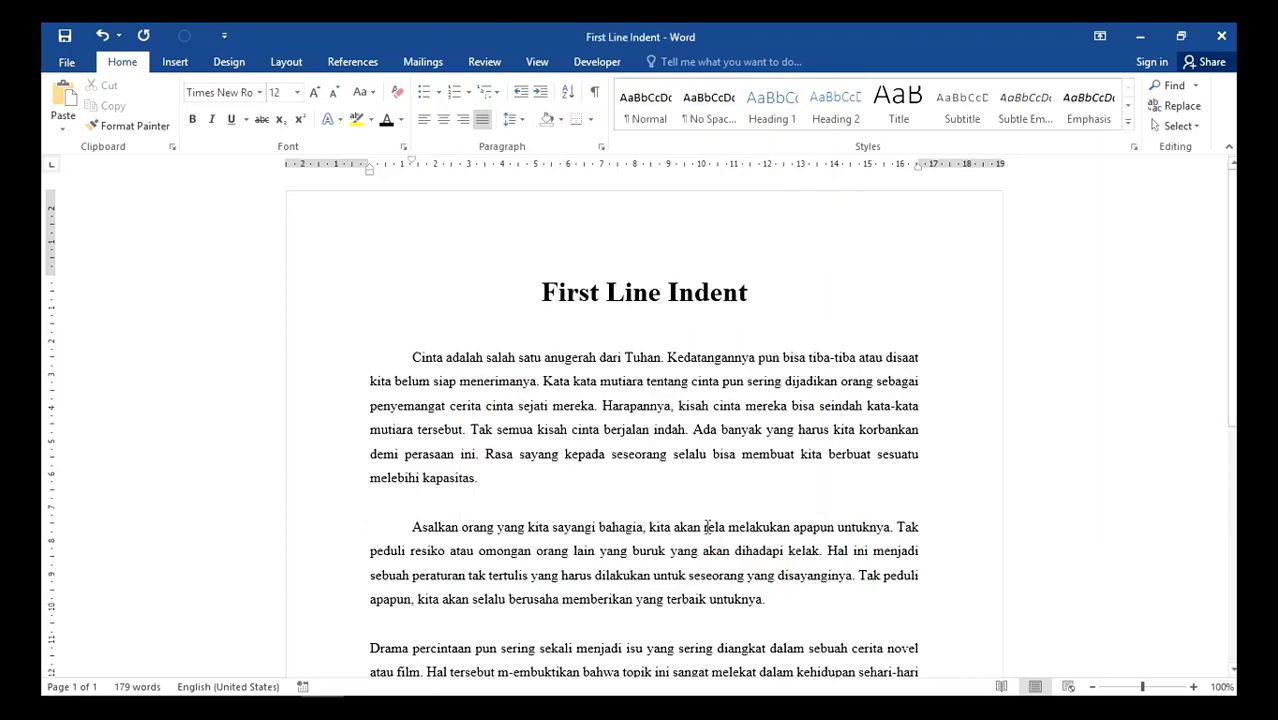
- Give the "Drama percintaan" paragraph a special First line indent of 1.27 cm in the paragraph settings
scroll(530, 578, "down", 1)
left_click(369, 607)
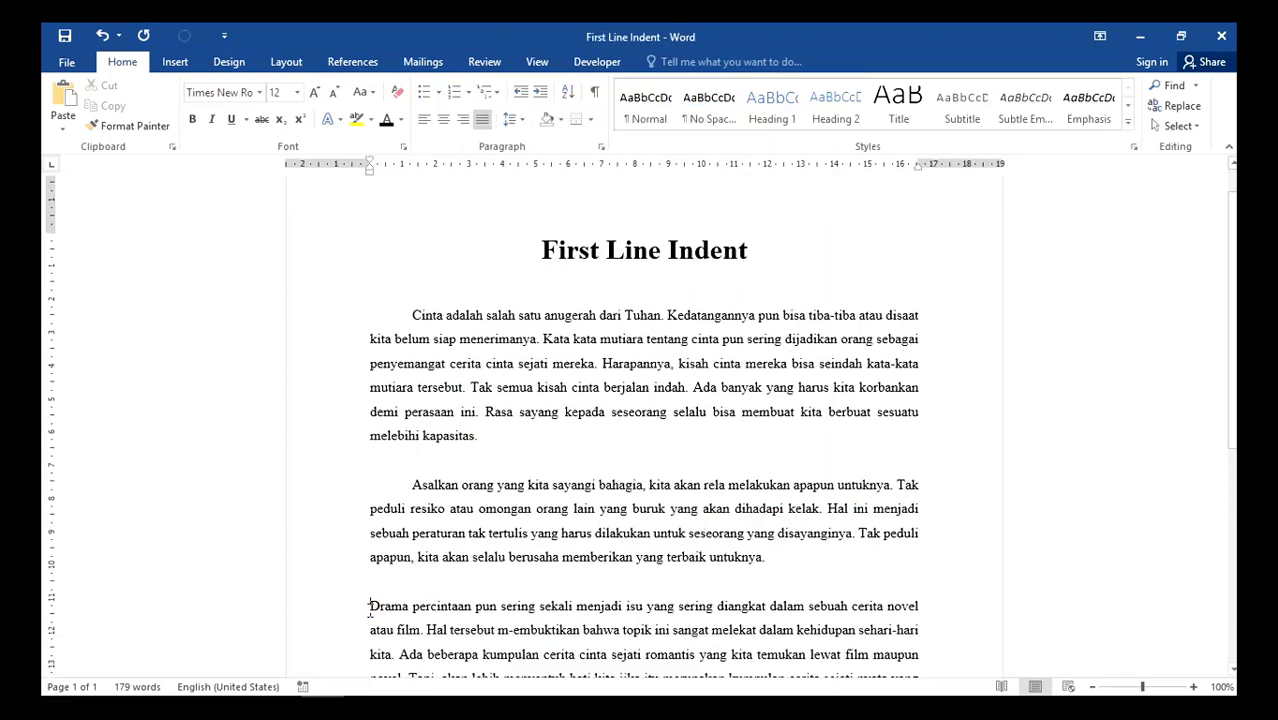
left_click(601, 146)
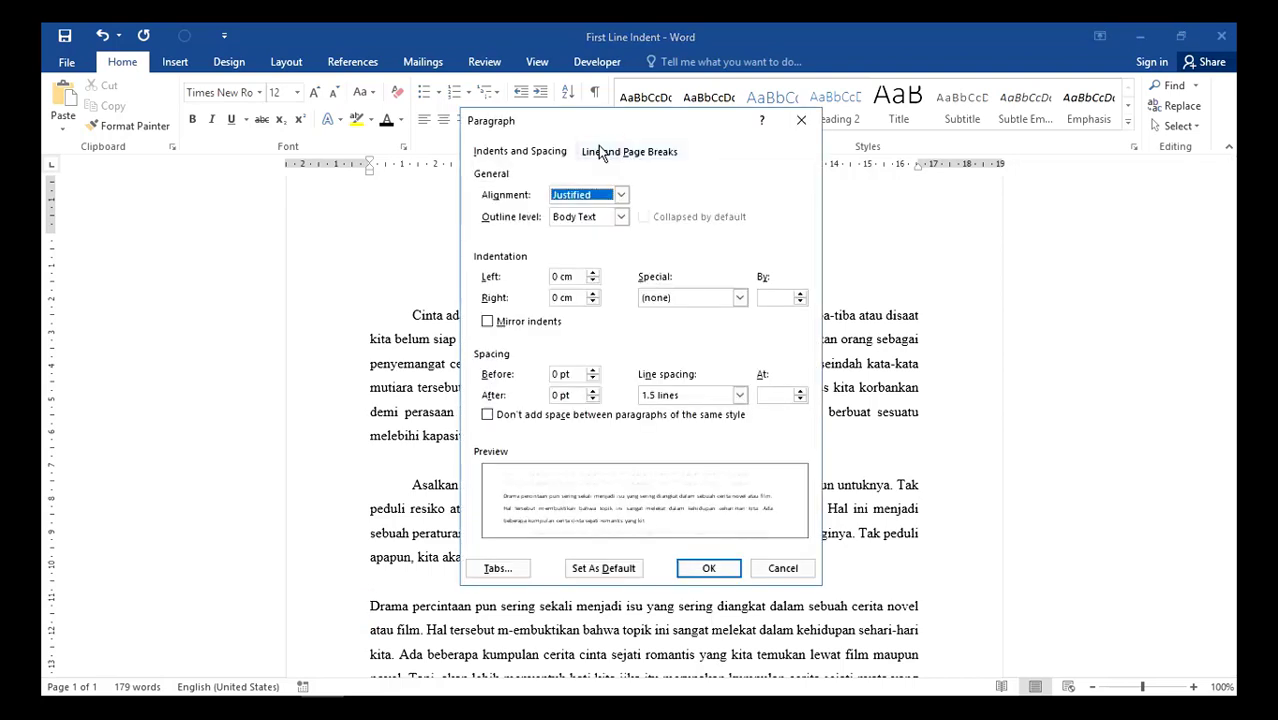
left_click(692, 298)
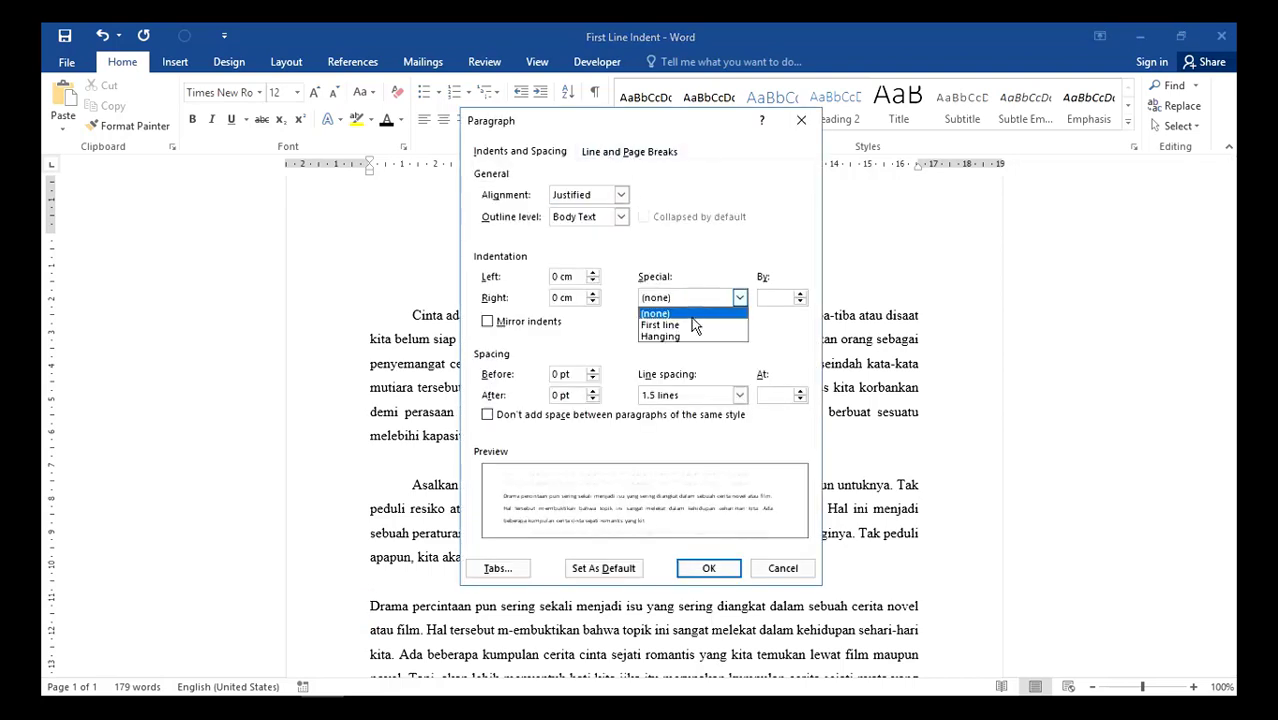
left_click(692, 325)
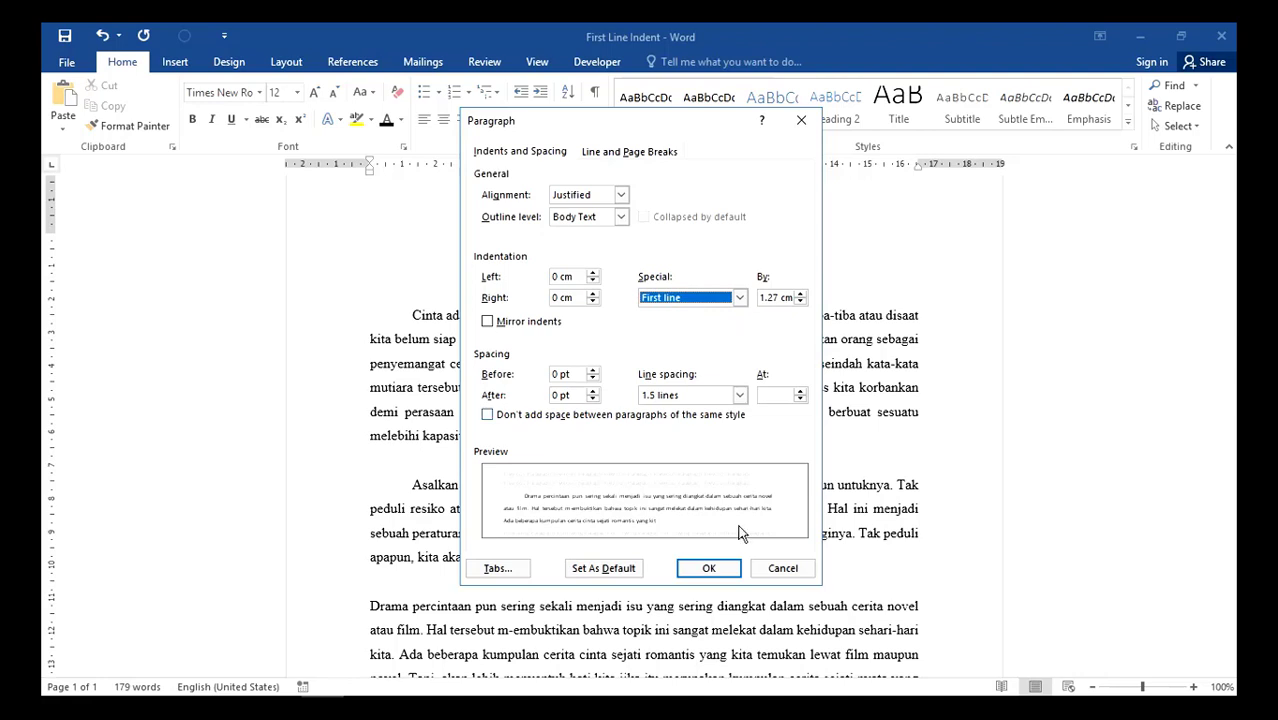
left_click(708, 568)
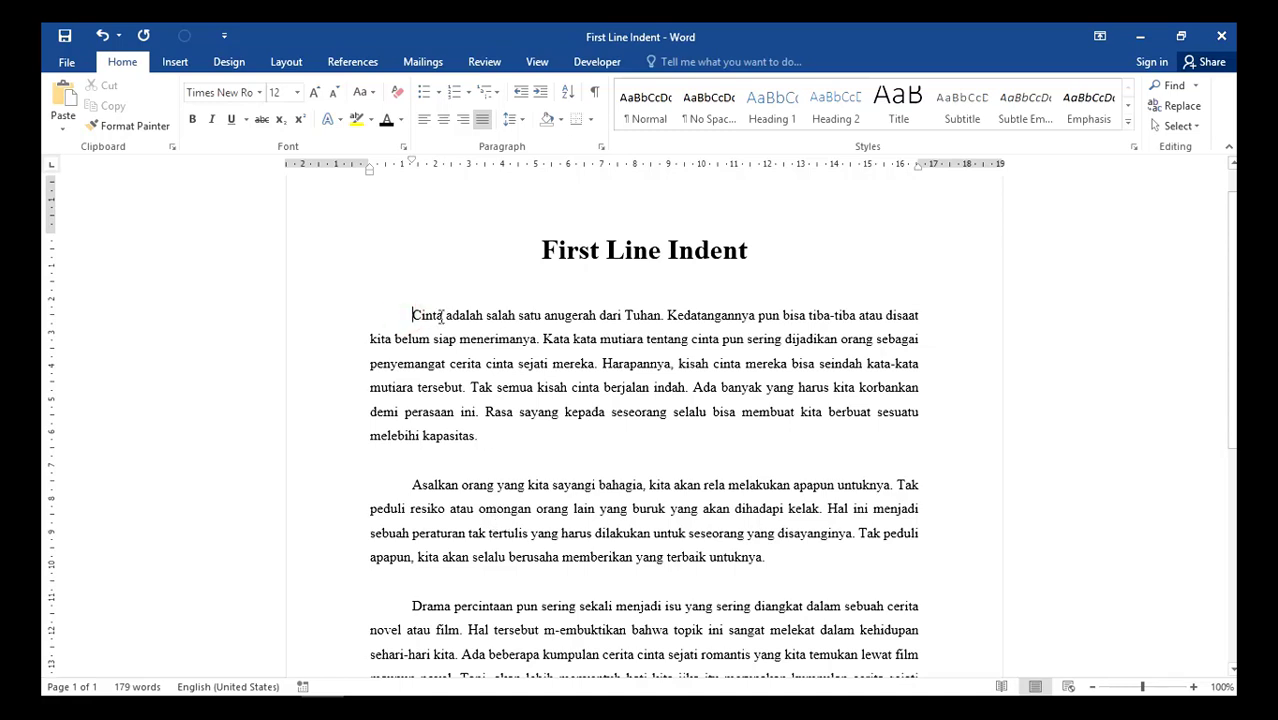
- Set the "Cinta" paragraph's First line indent to 5 cm in the paragraph settings
left_click(602, 150)
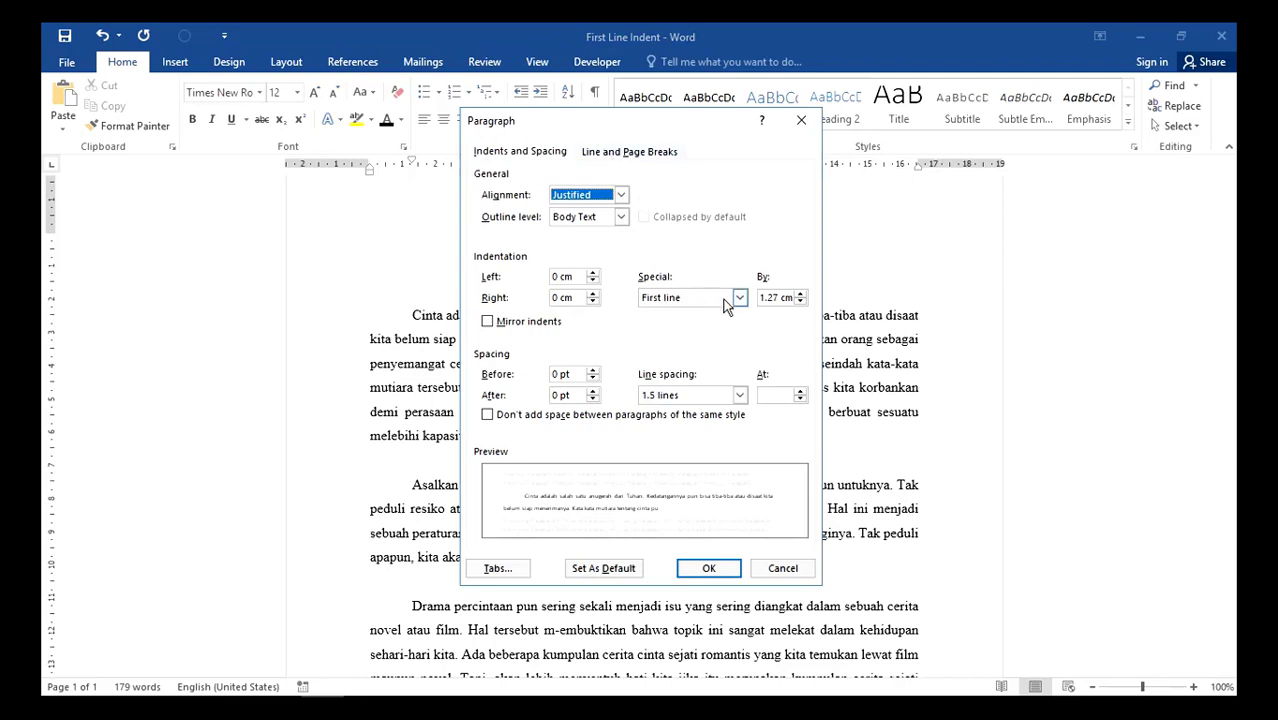
left_click(777, 300)
left_click_drag(777, 300, 755, 302)
type("5")
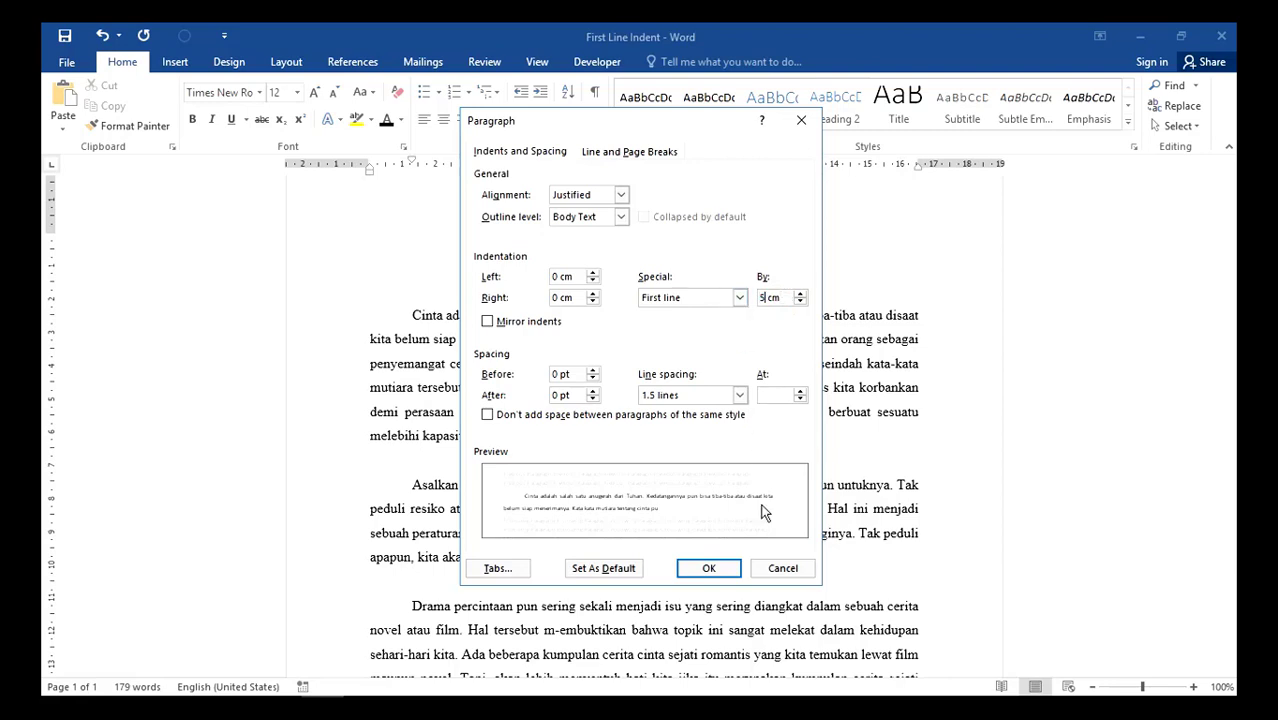
left_click(708, 570)
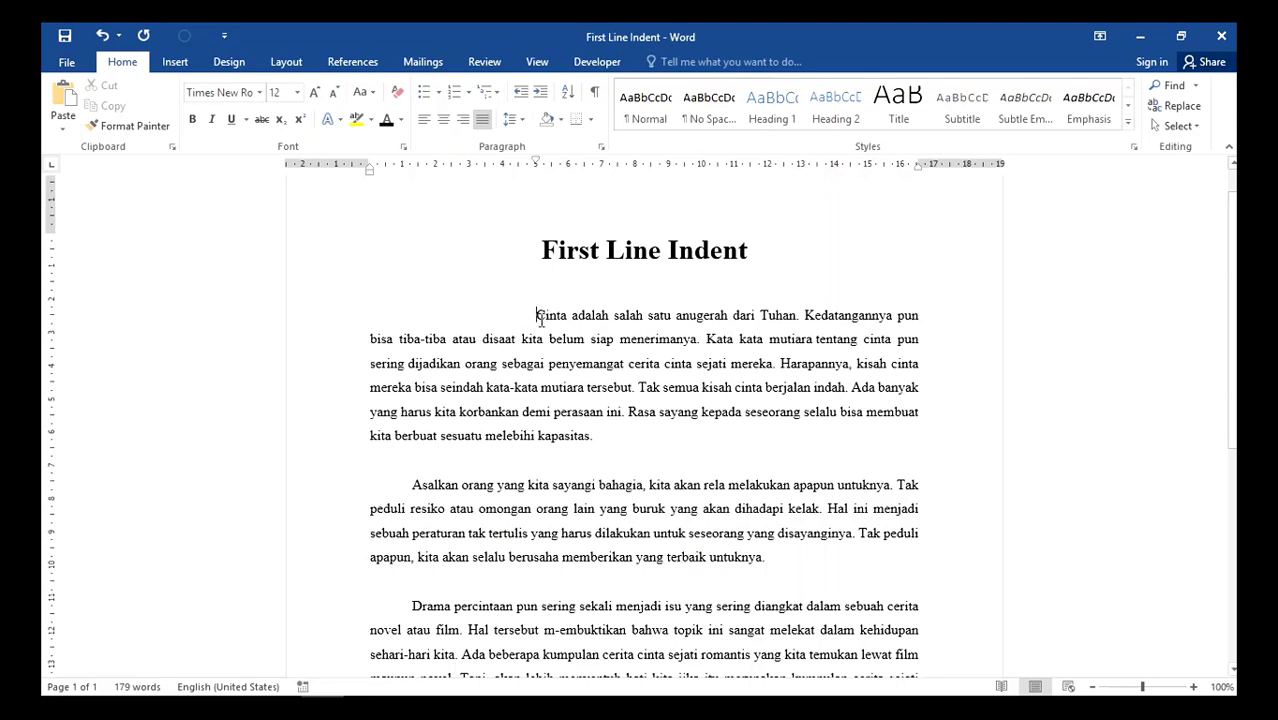
- Clear the "Asalkan orang" paragraph's first-line indent and indent it repeatedly until its body sits at about 5 cm and its first line at about 6.3 cm
left_click(412, 488)
key("BackSpace")
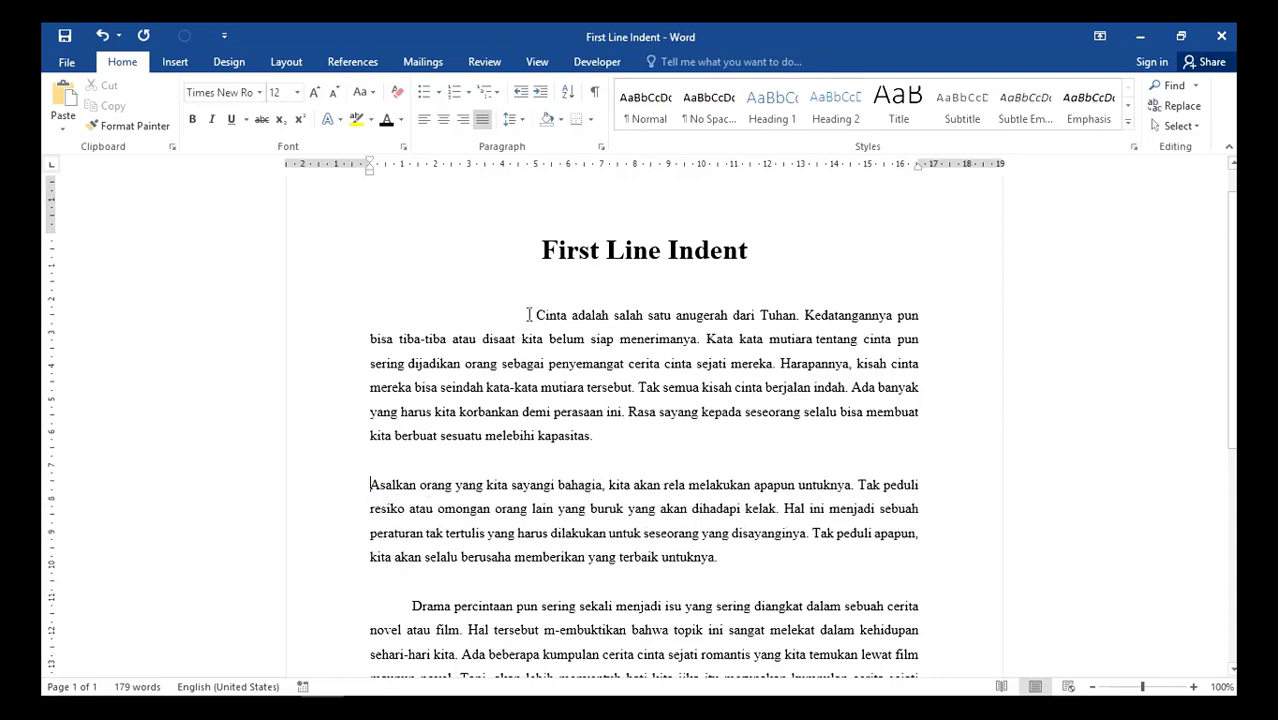
key("Tab")
key("Tab")
key("Tab")
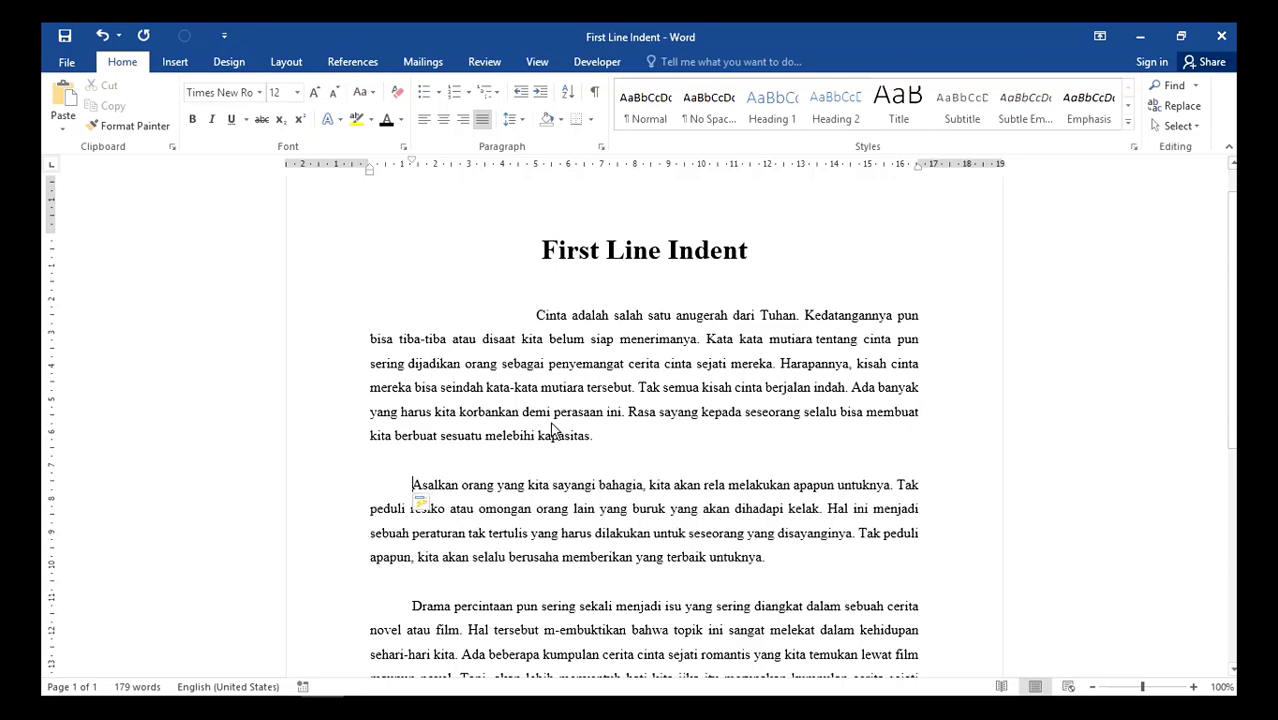
key("Tab")
key("Tab")
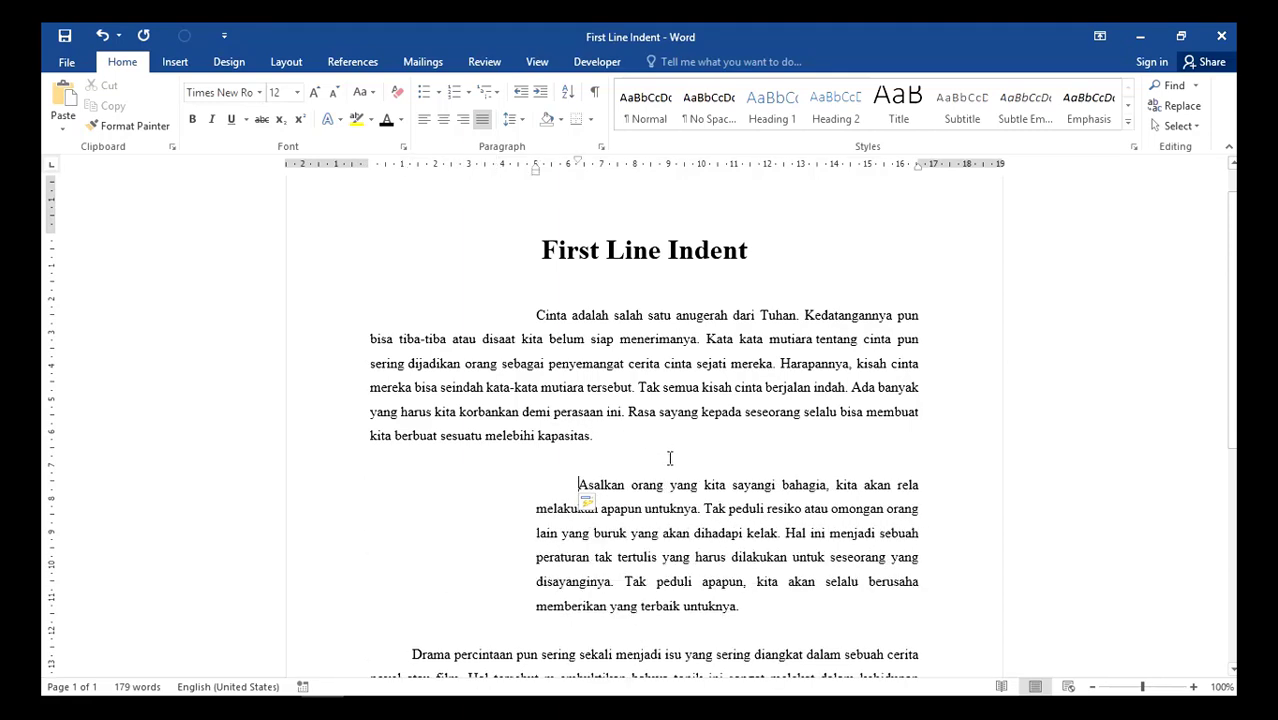
- Remove all indents from the "Asalkan orang" paragraph
key("BackSpace")
key("BackSpace")
key("BackSpace")
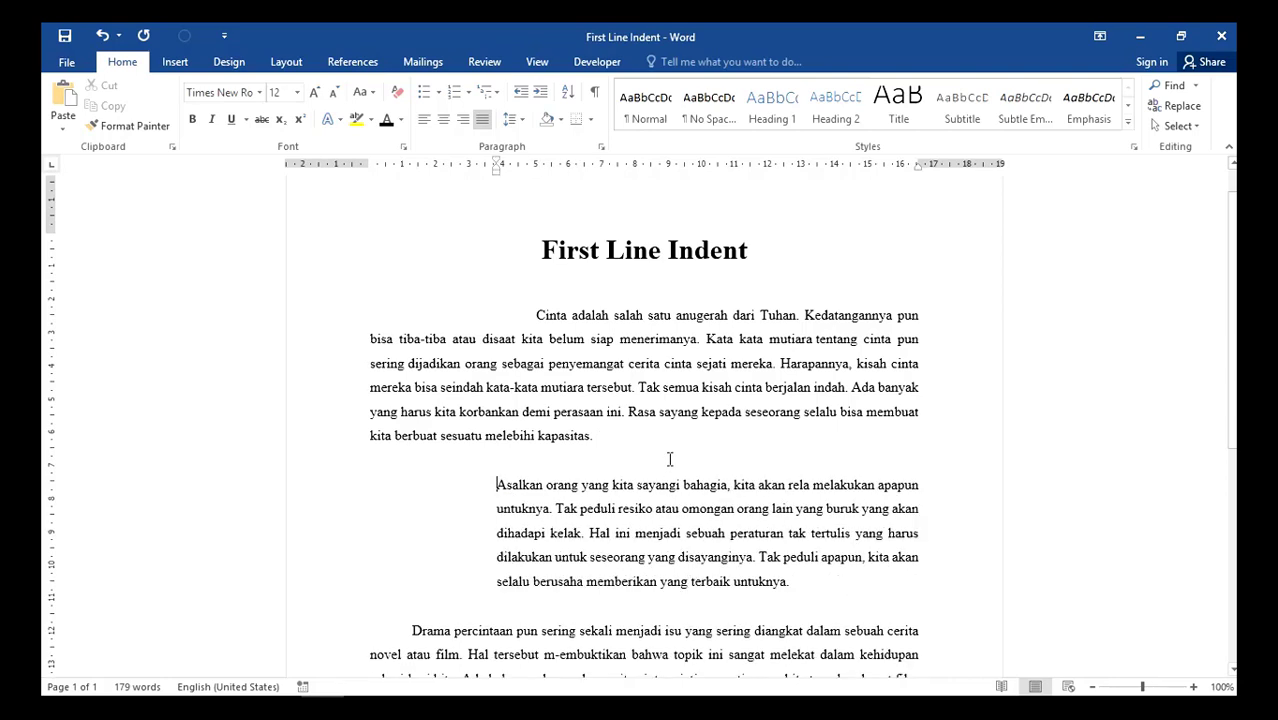
key("BackSpace")
key("BackSpace")
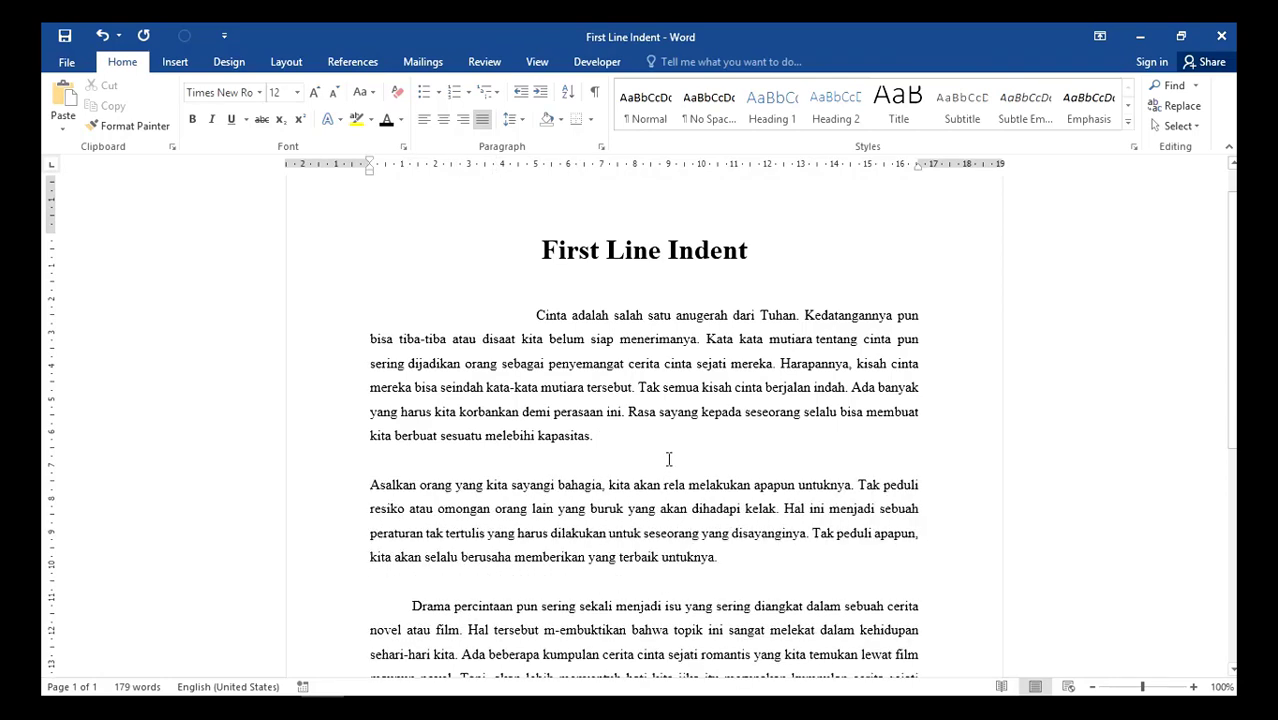
- Indent the "Asalkan orang" paragraph again, with its body at about 3.8 cm and its first line at about 5.1 cm
key("Tab")
key("Tab")
key("Tab")
key("Tab")
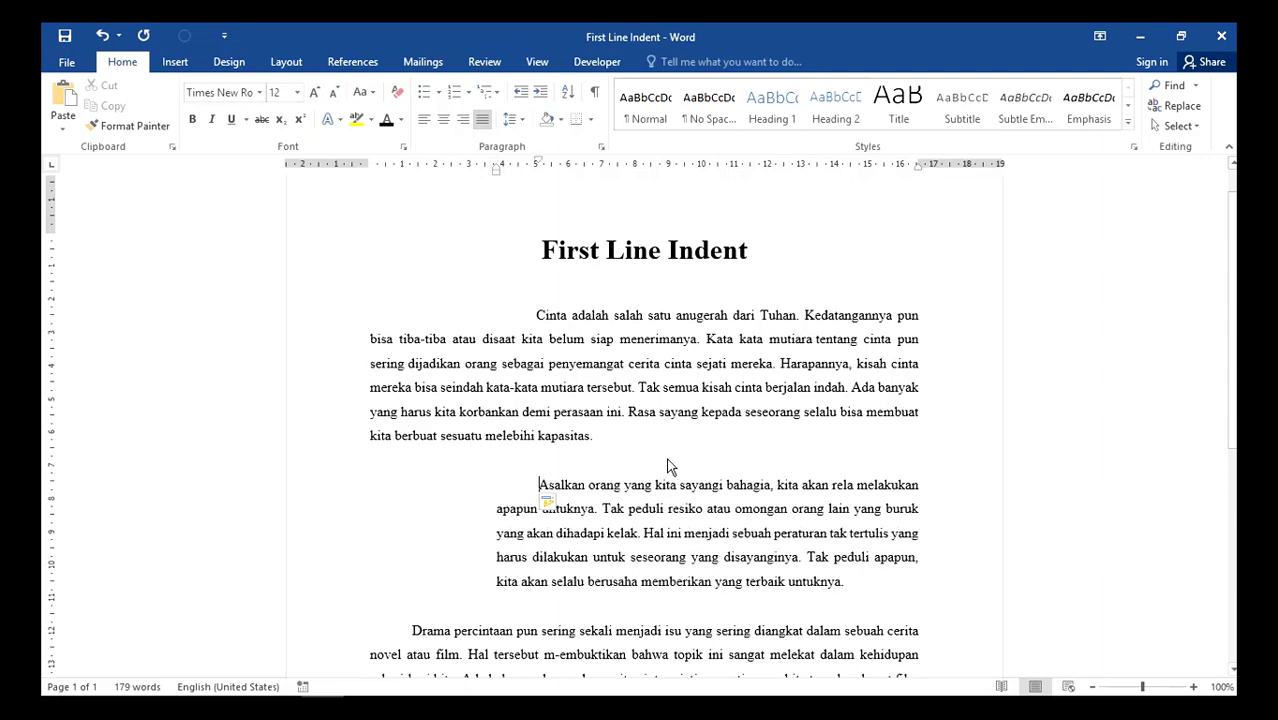